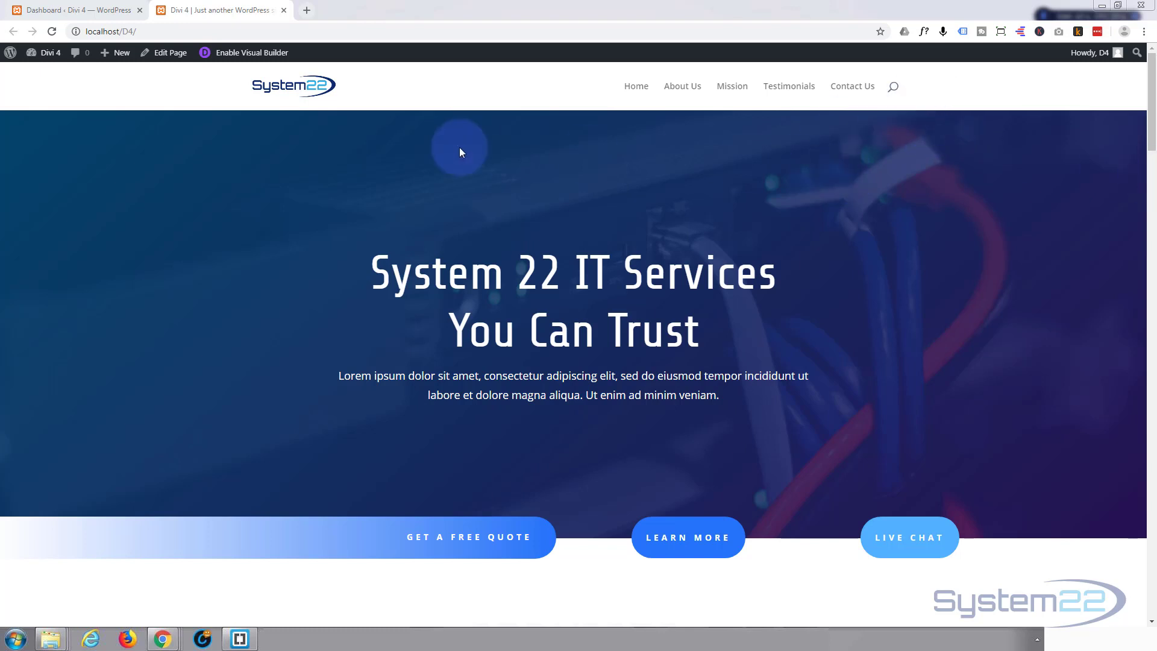
- Jump through the site's About Us, Mission, Testimonials and Contact sections, then reload the home page
left_click(680, 88)
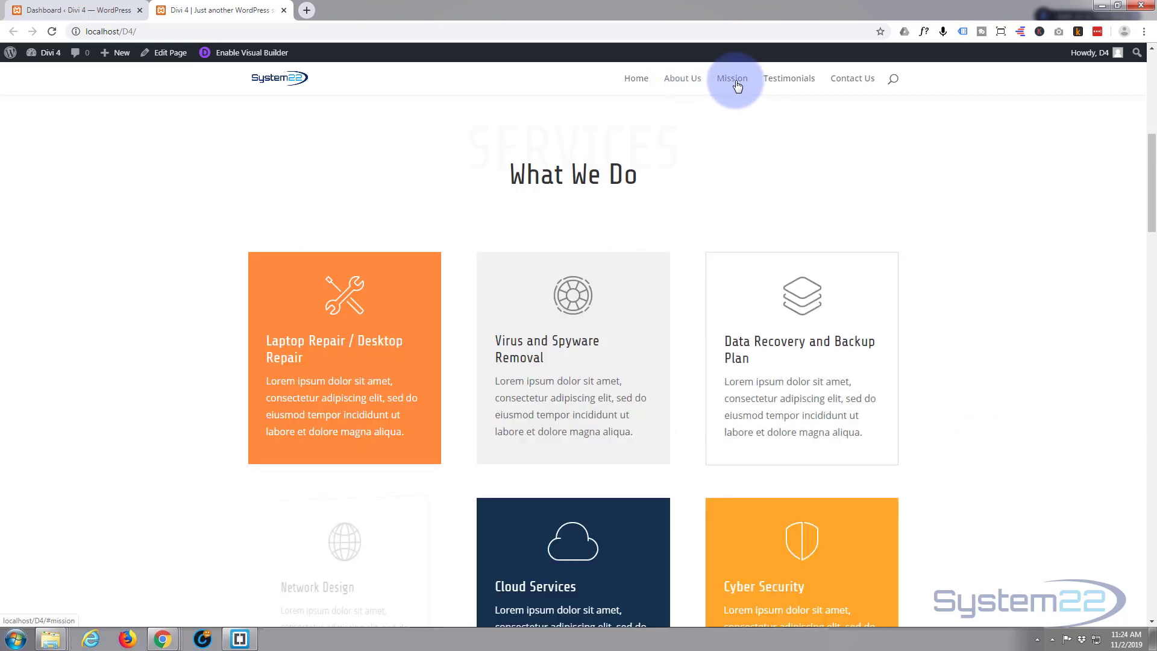
left_click(736, 86)
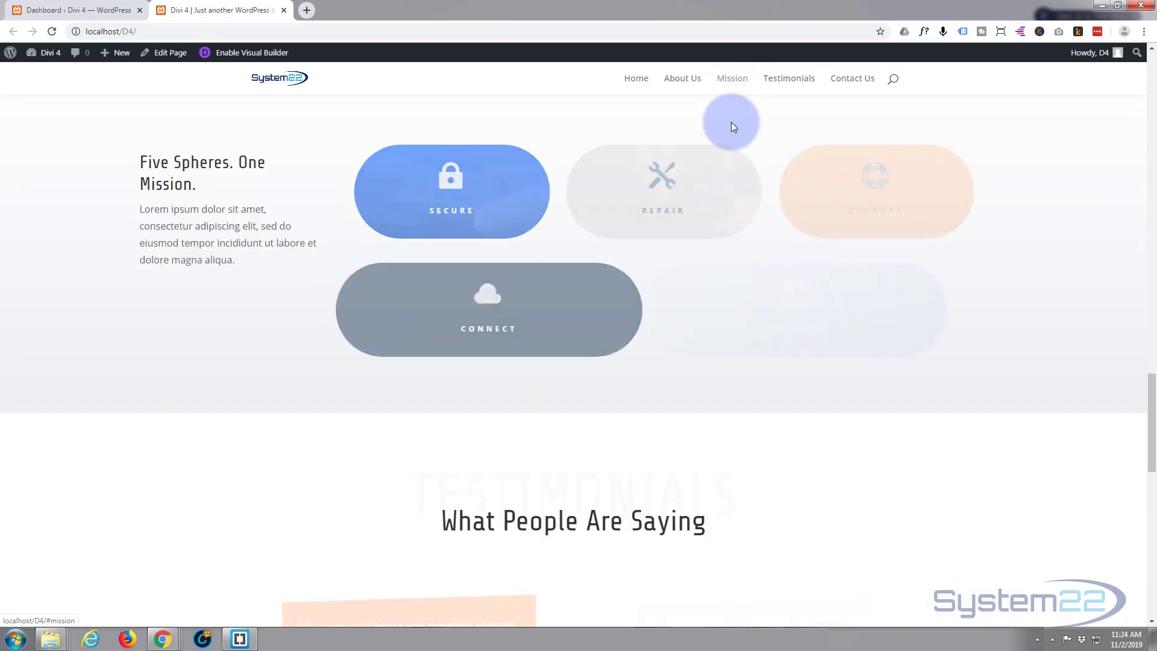
left_click(780, 83)
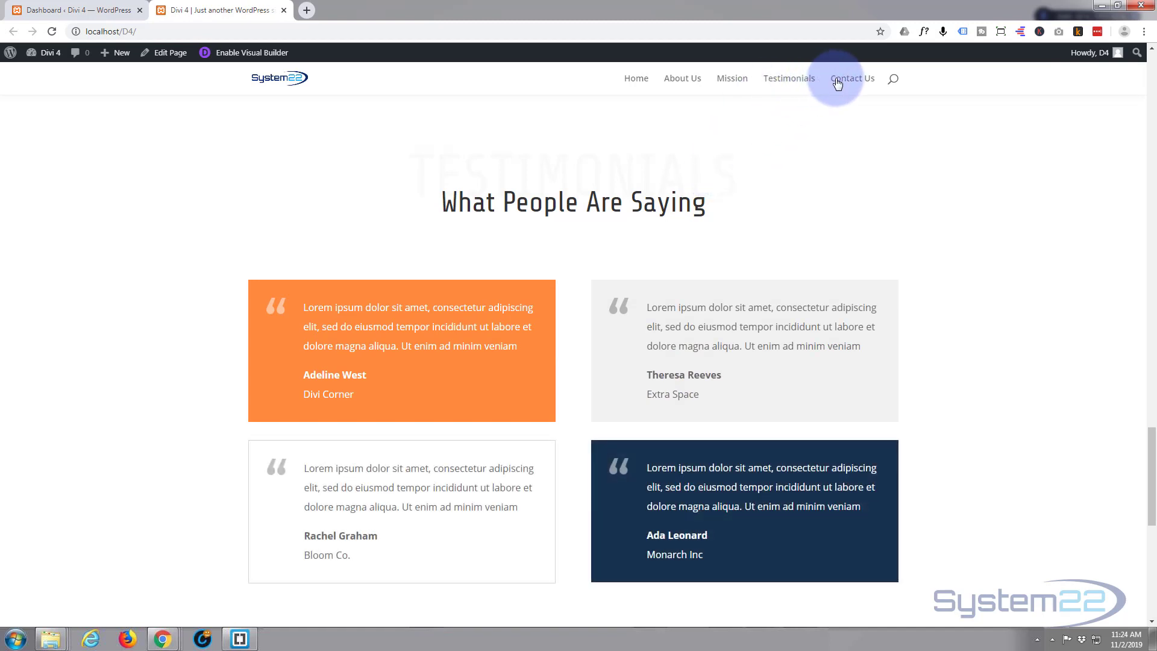
left_click(842, 82)
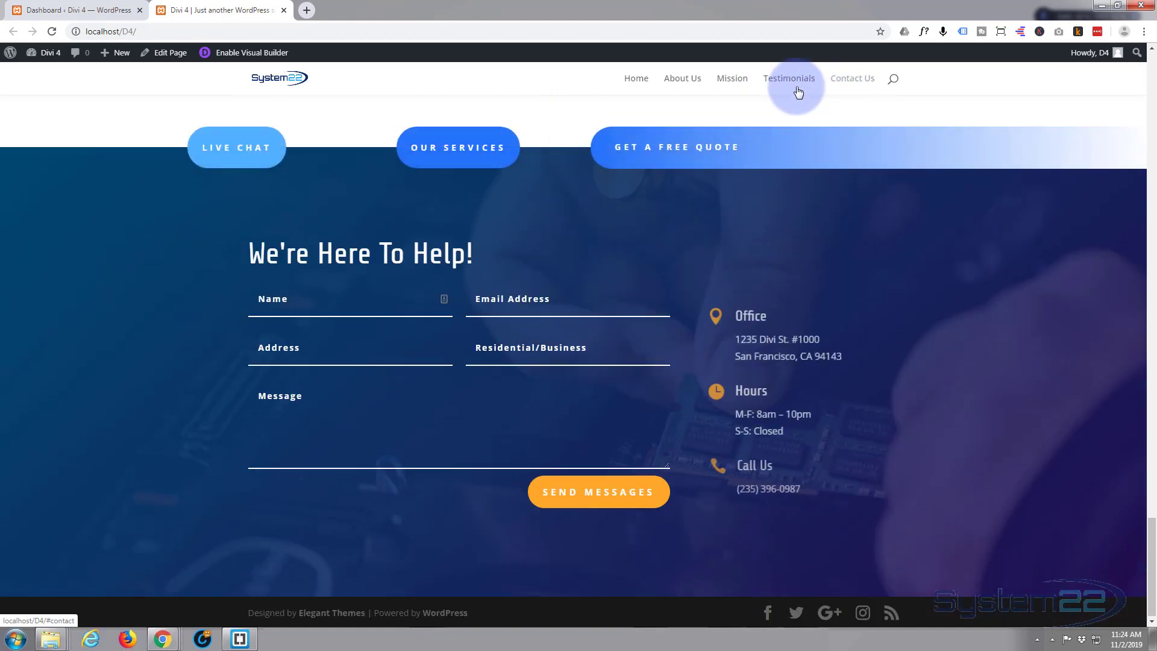
left_click(643, 81)
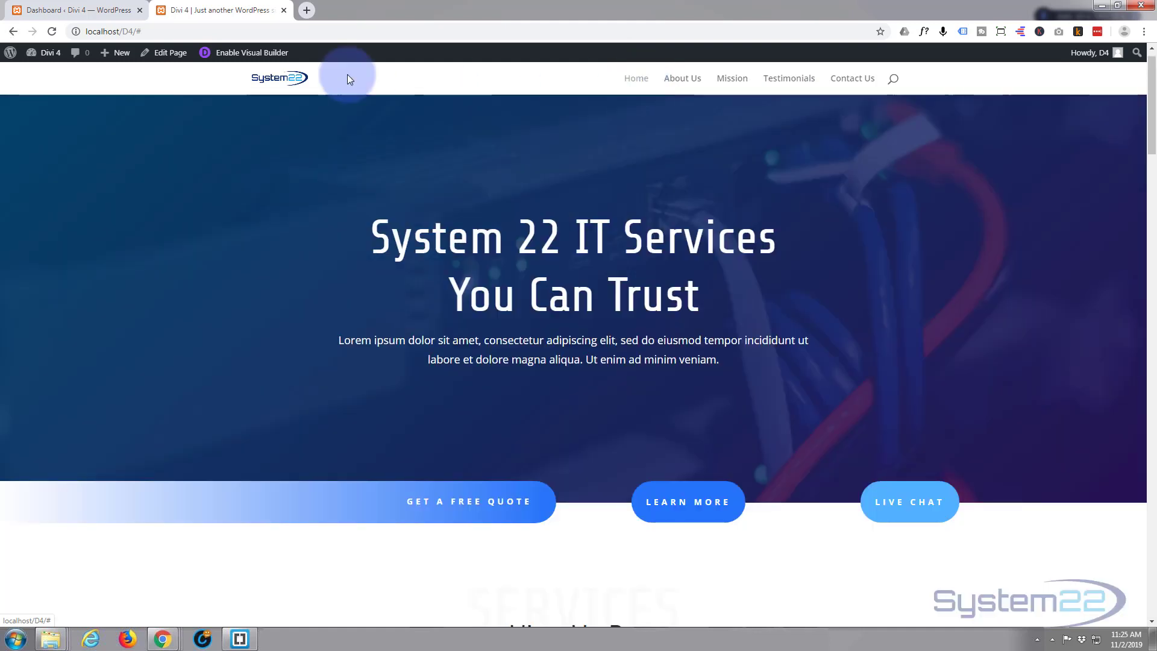
left_click(269, 83)
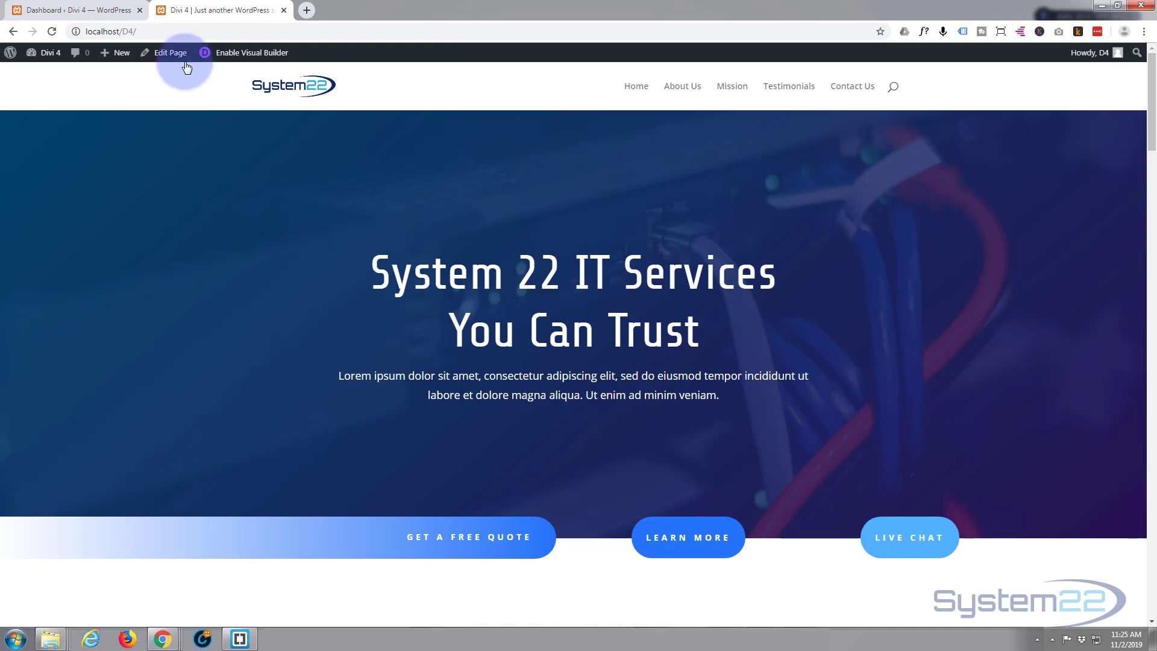
- Close the site preview and open Divi Theme Options, heading toward Pages in the sidebar
left_click(284, 10)
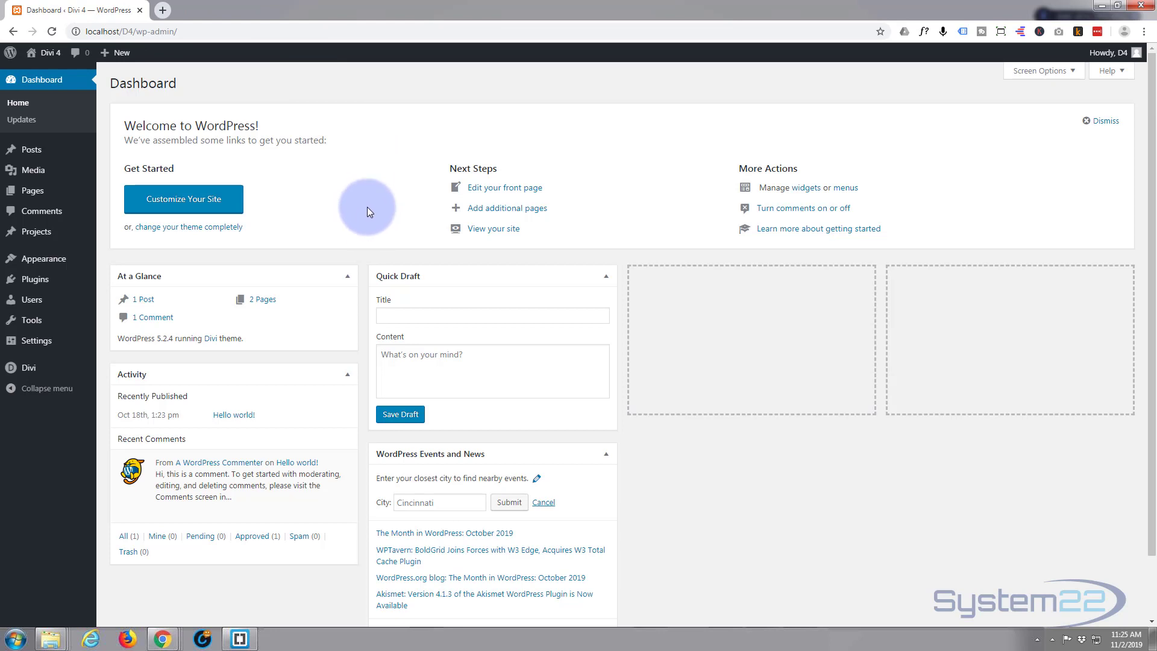
mouse_move(31, 365)
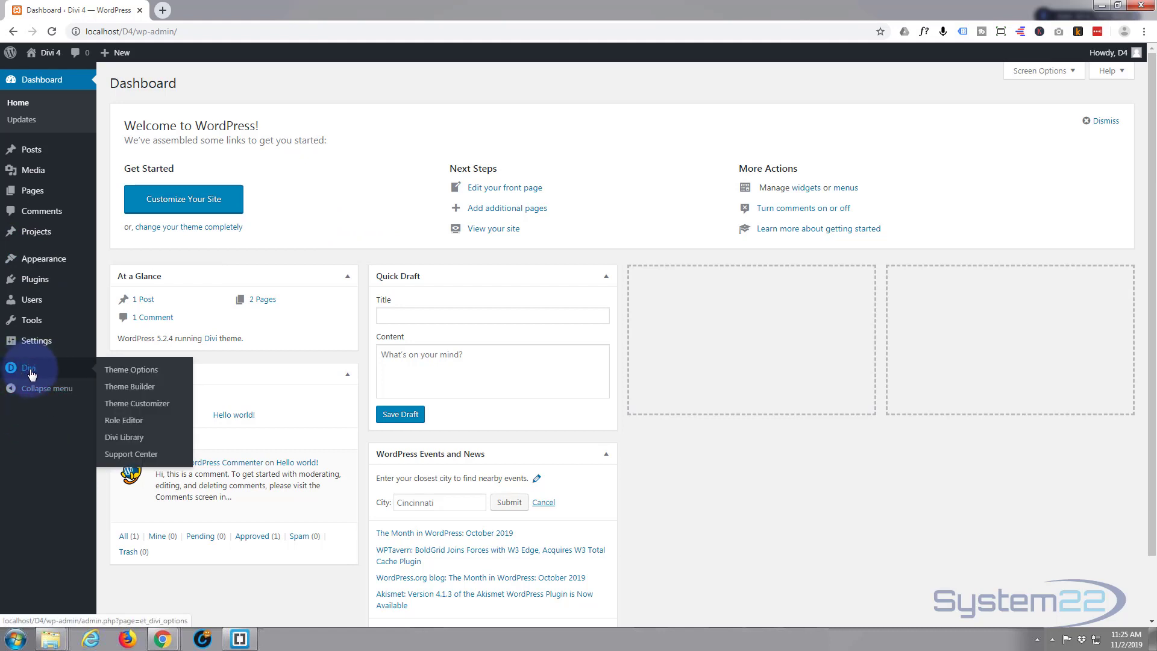
left_click(144, 375)
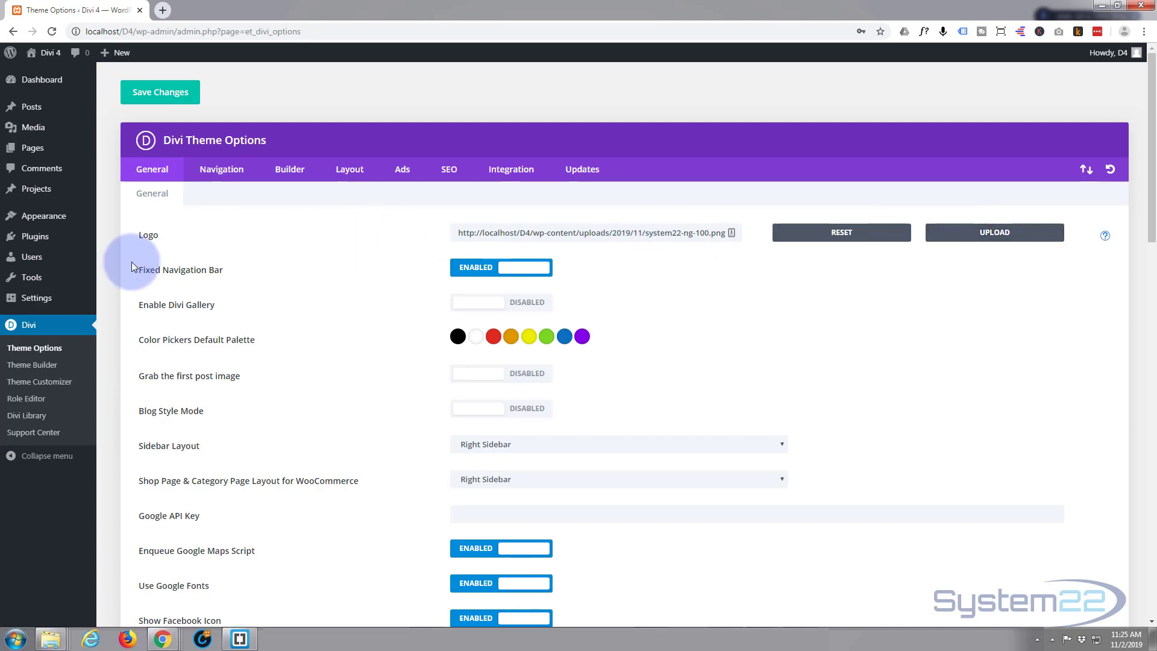
mouse_move(77, 308)
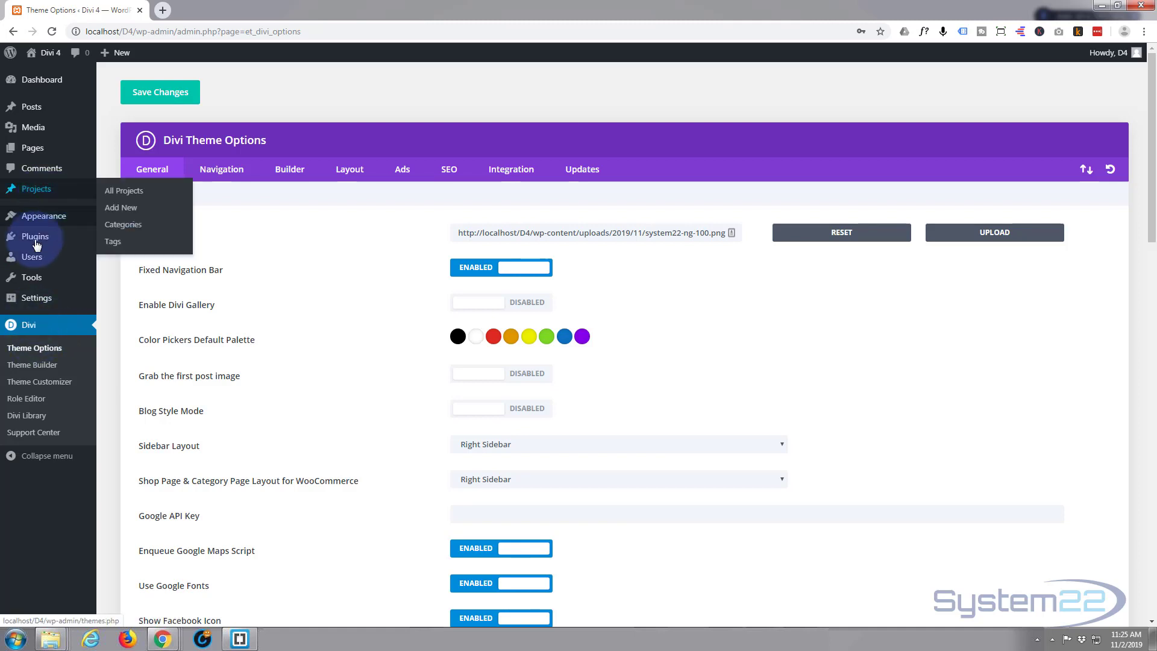
mouse_move(31, 149)
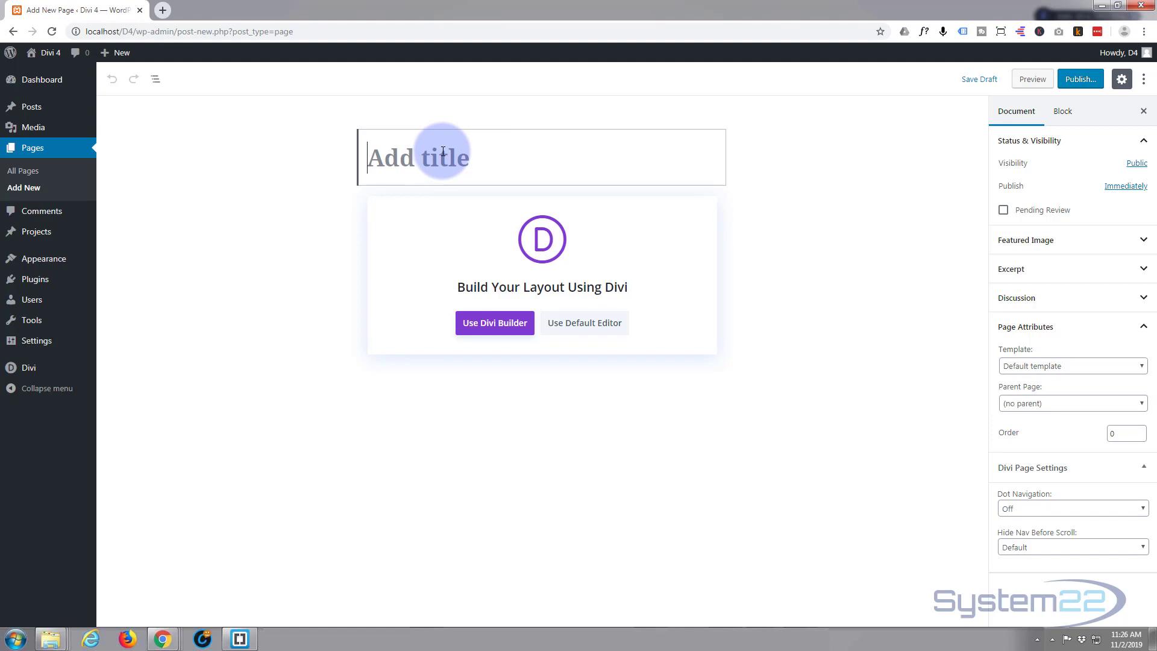
- Title a new Divi page 'Home' and choose the Life Coach pack's Home layout under Lifestyle
type("Home")
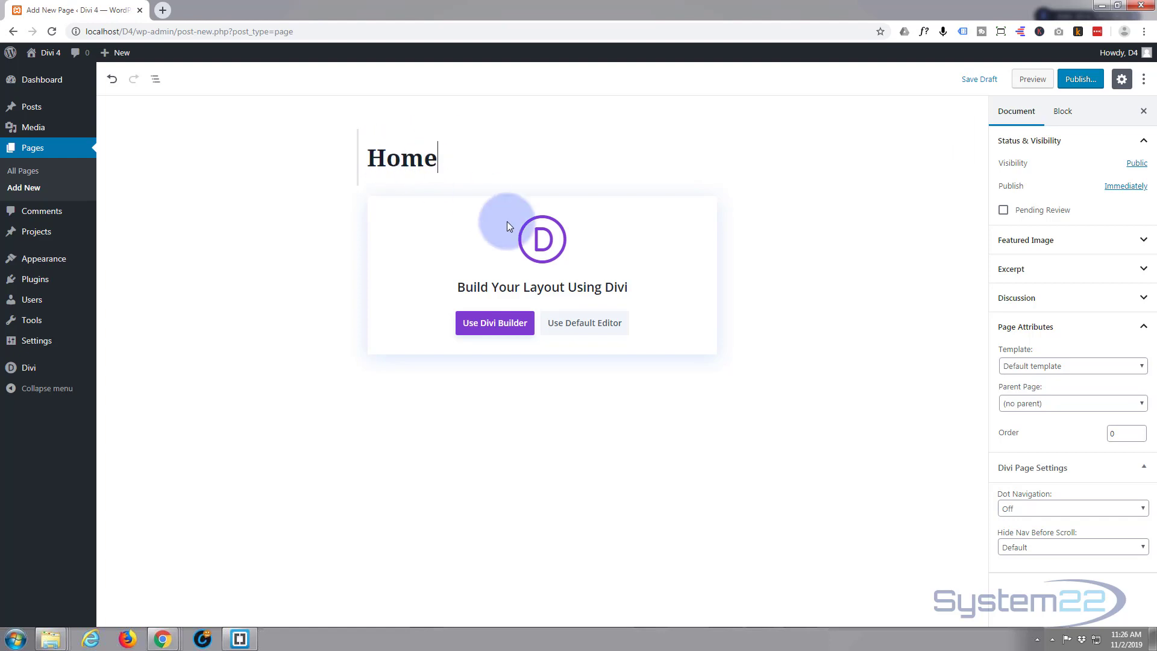
left_click(486, 328)
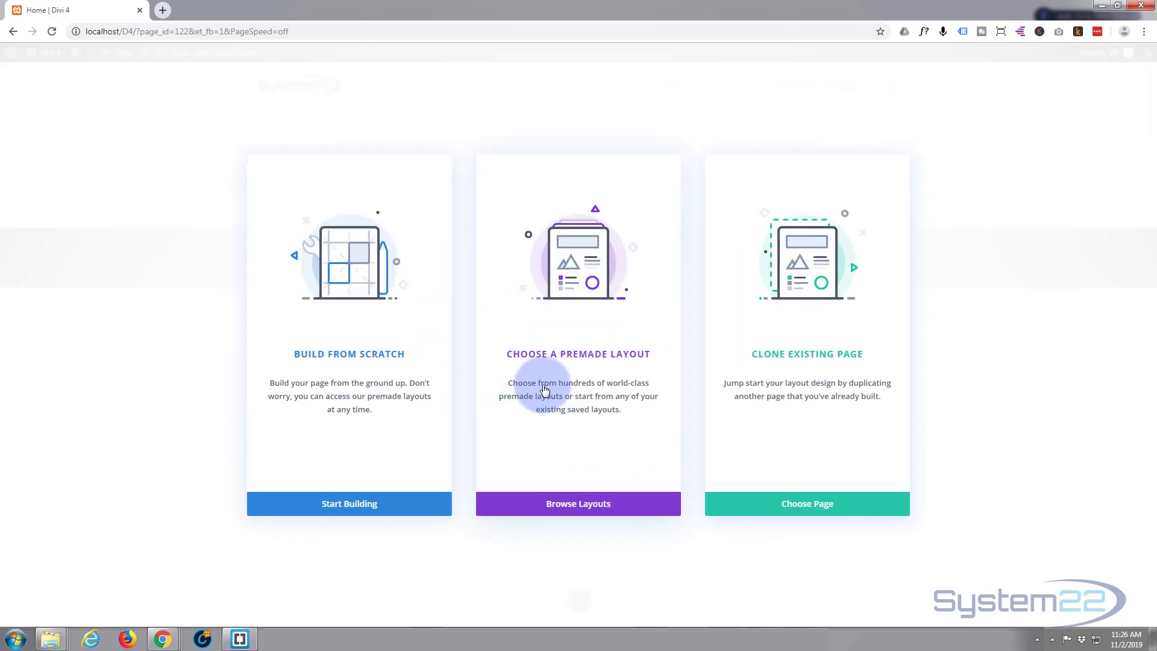
left_click(567, 505)
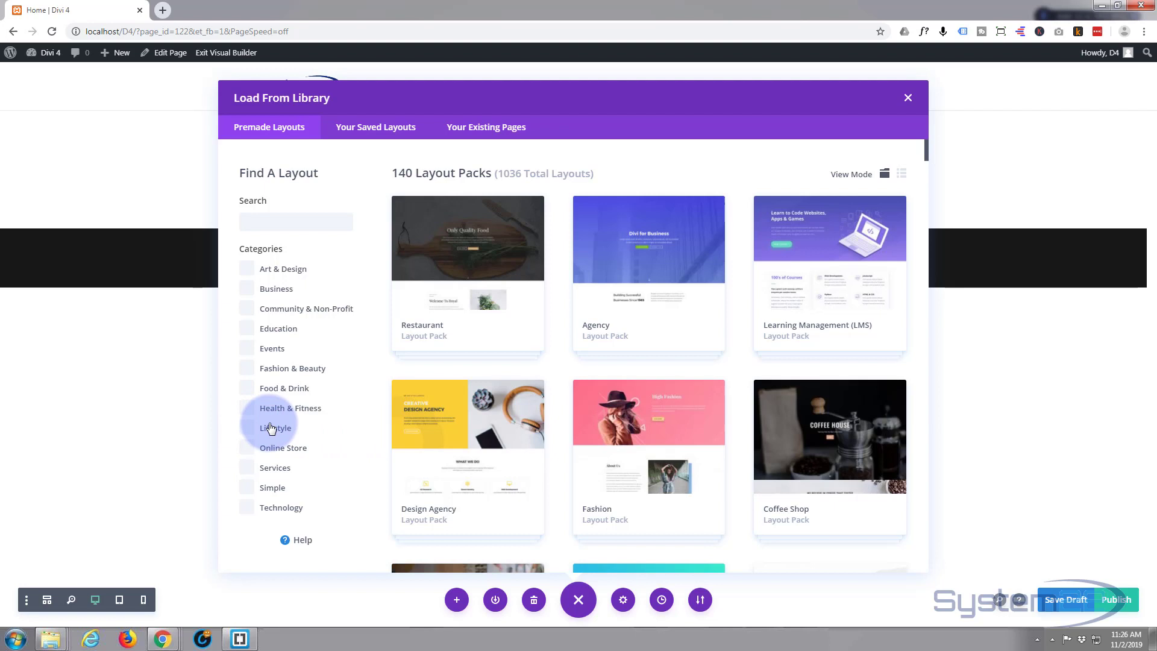
left_click(270, 429)
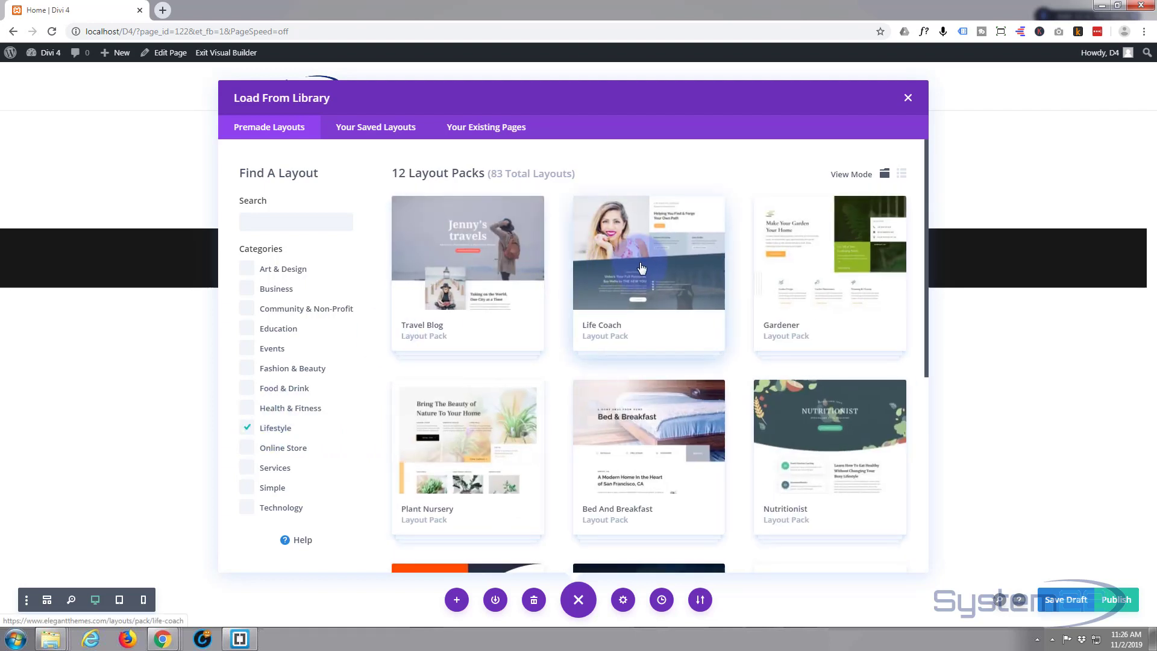
left_click(662, 302)
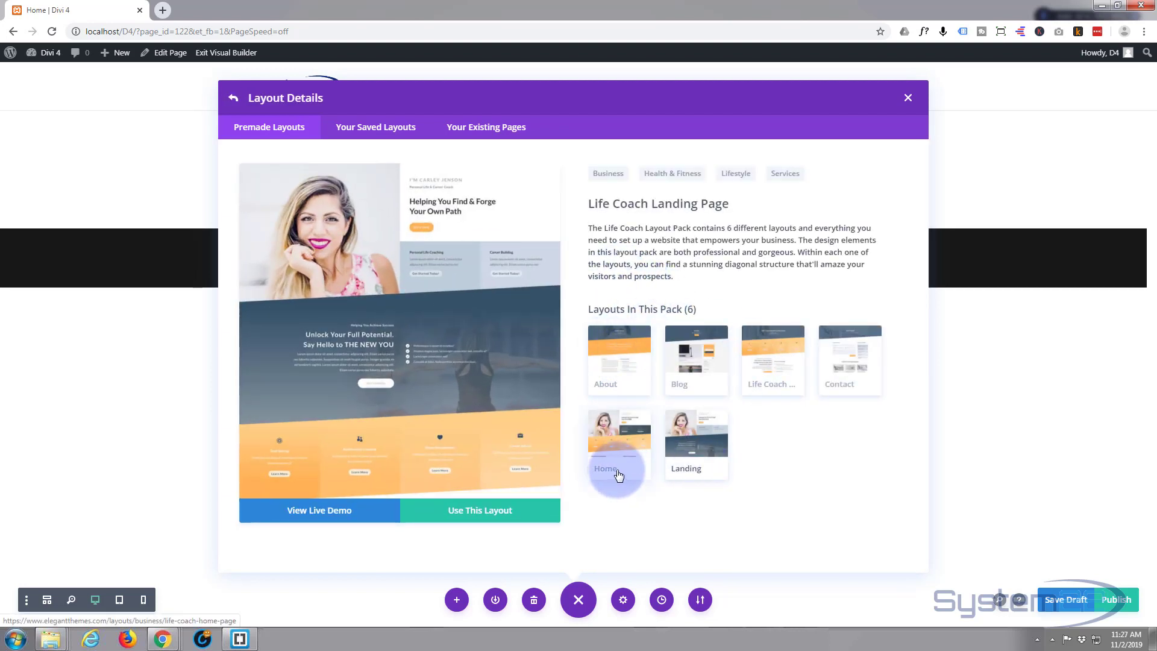
left_click(619, 472)
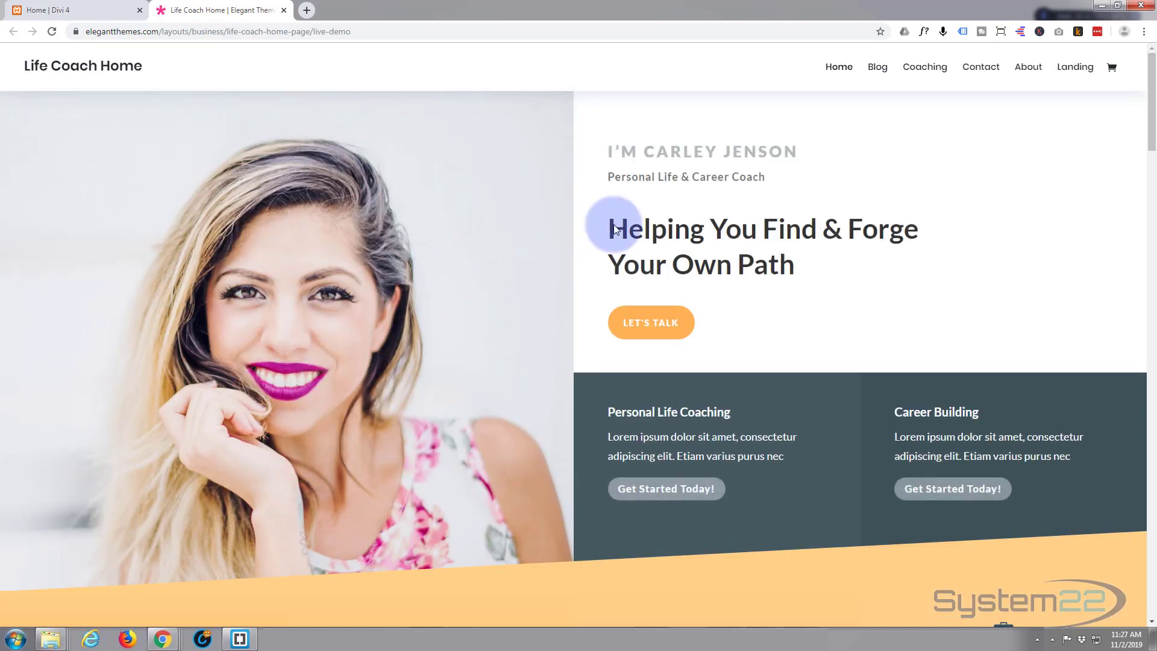
- Scroll through the Life Coach Home live demo page
scroll(705, 230, "down", 7)
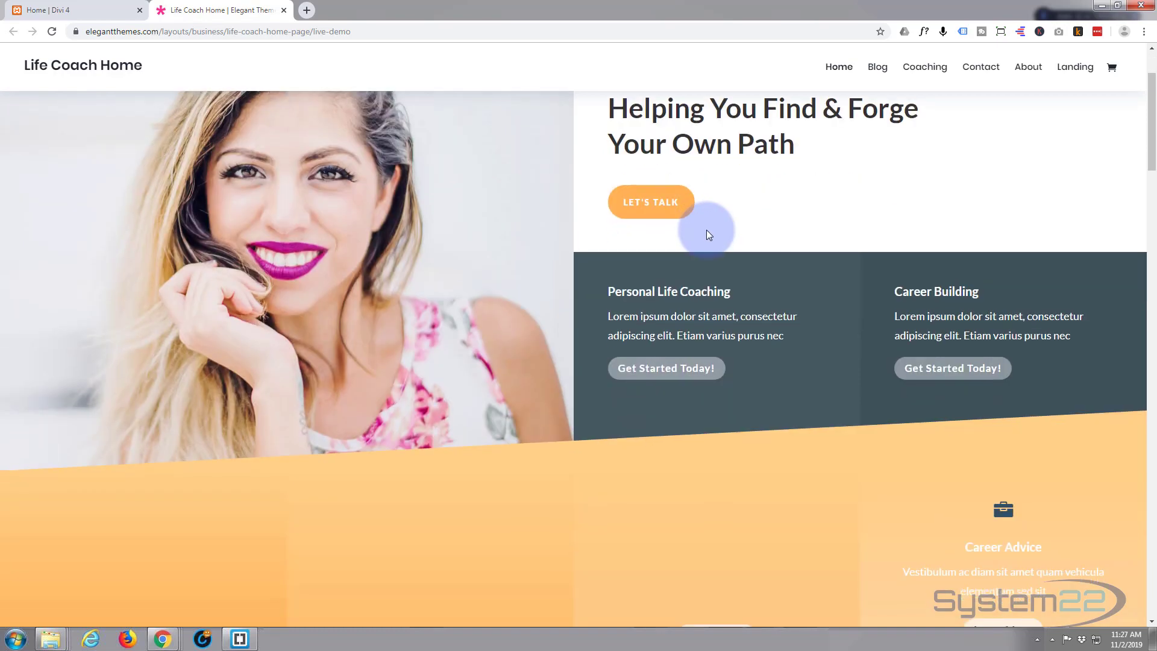
scroll(706, 230, "down", 10)
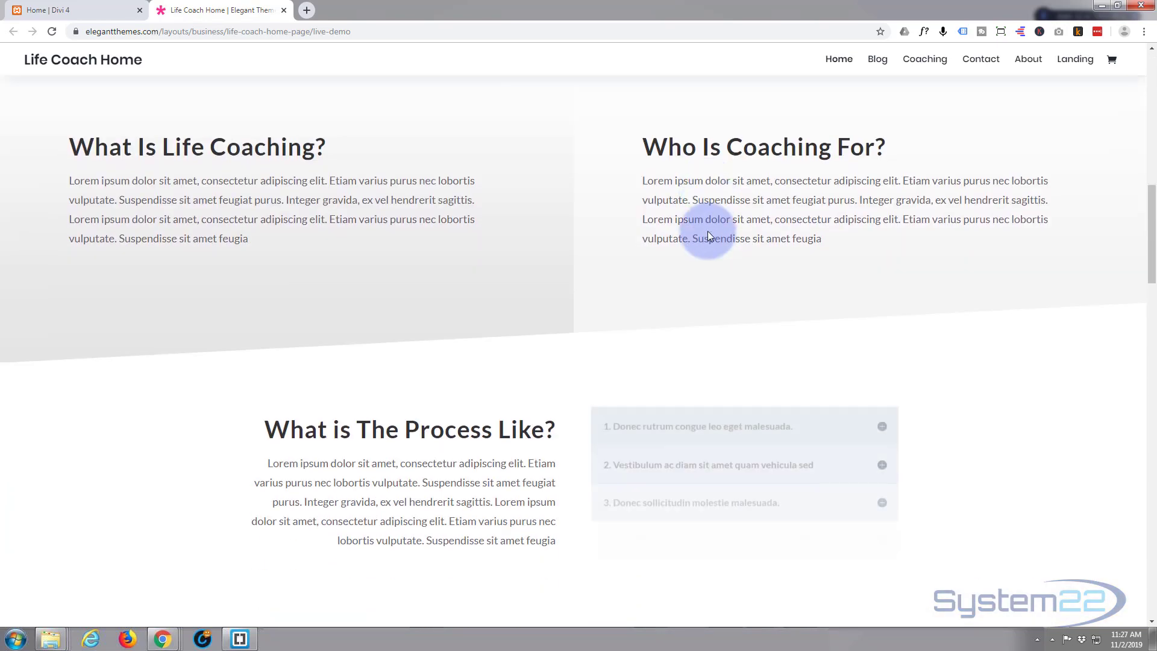
scroll(707, 234, "up", 10)
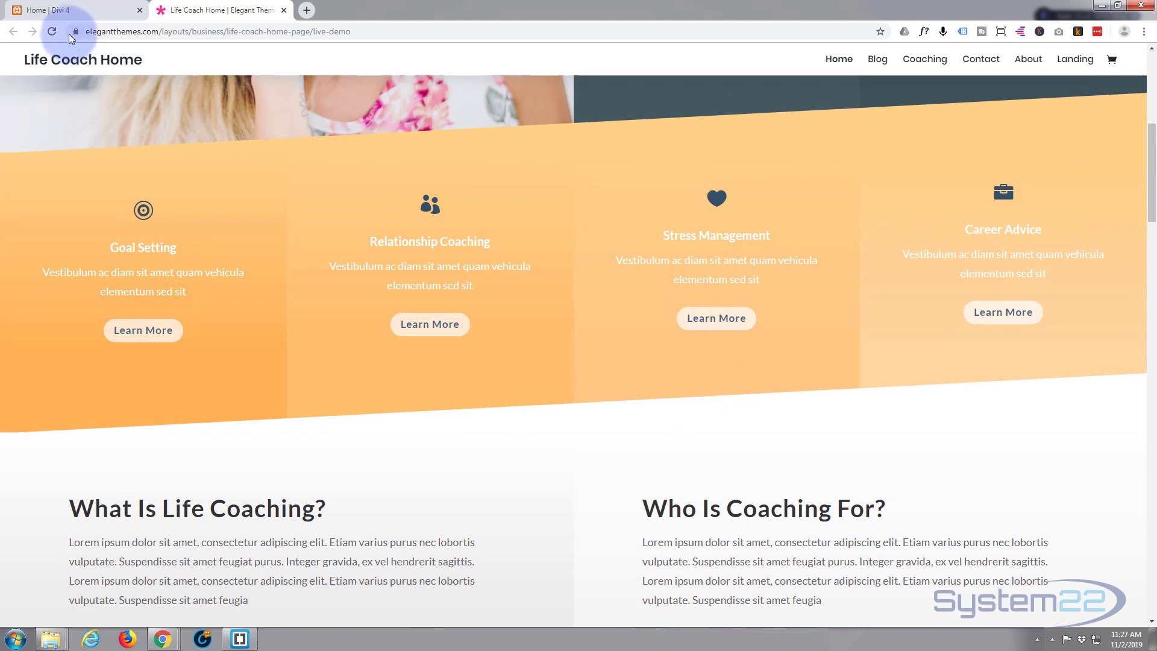
- Apply the Life Coach Home layout to the Home page, publish it and view it live
left_click(45, 10)
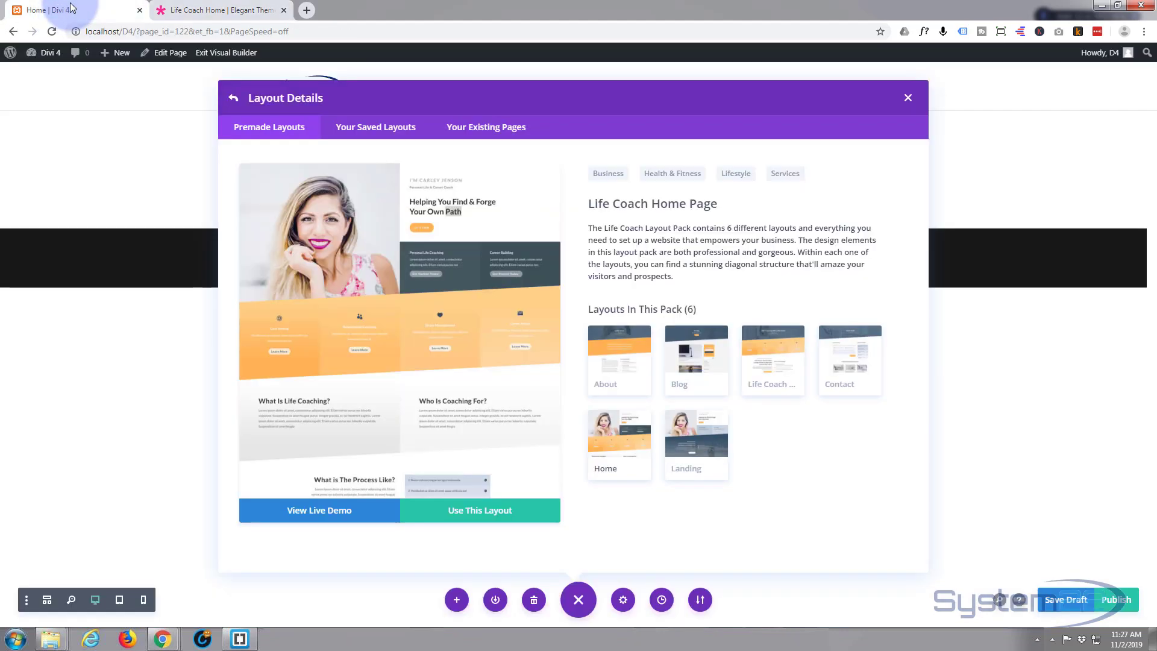
left_click(480, 511)
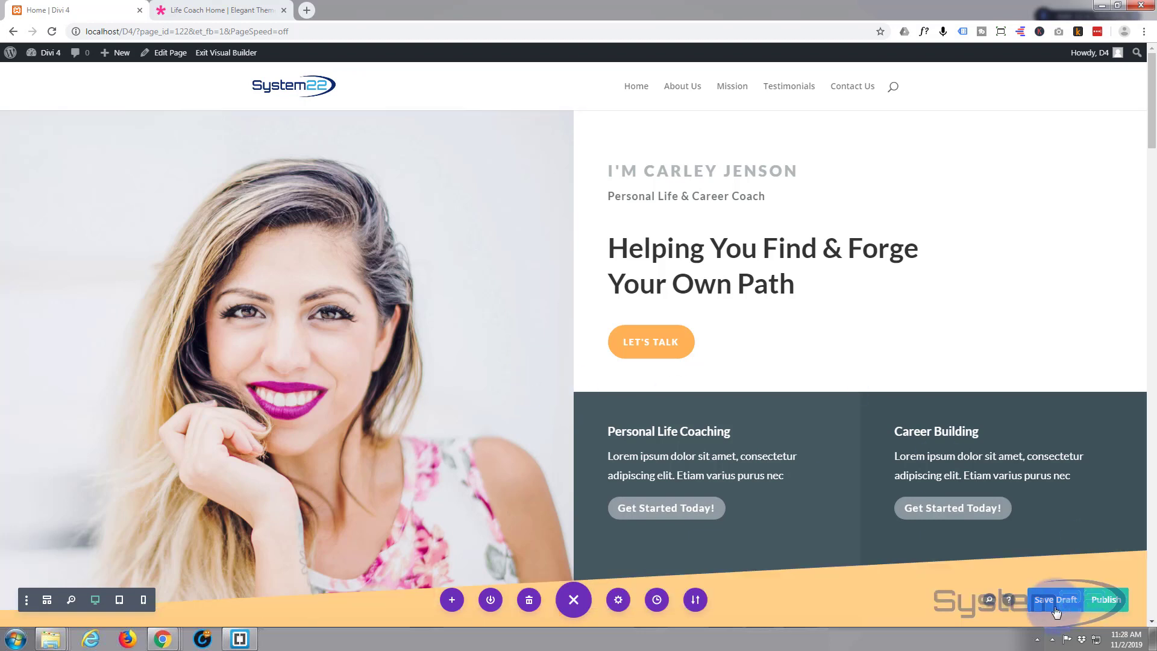
left_click(1108, 599)
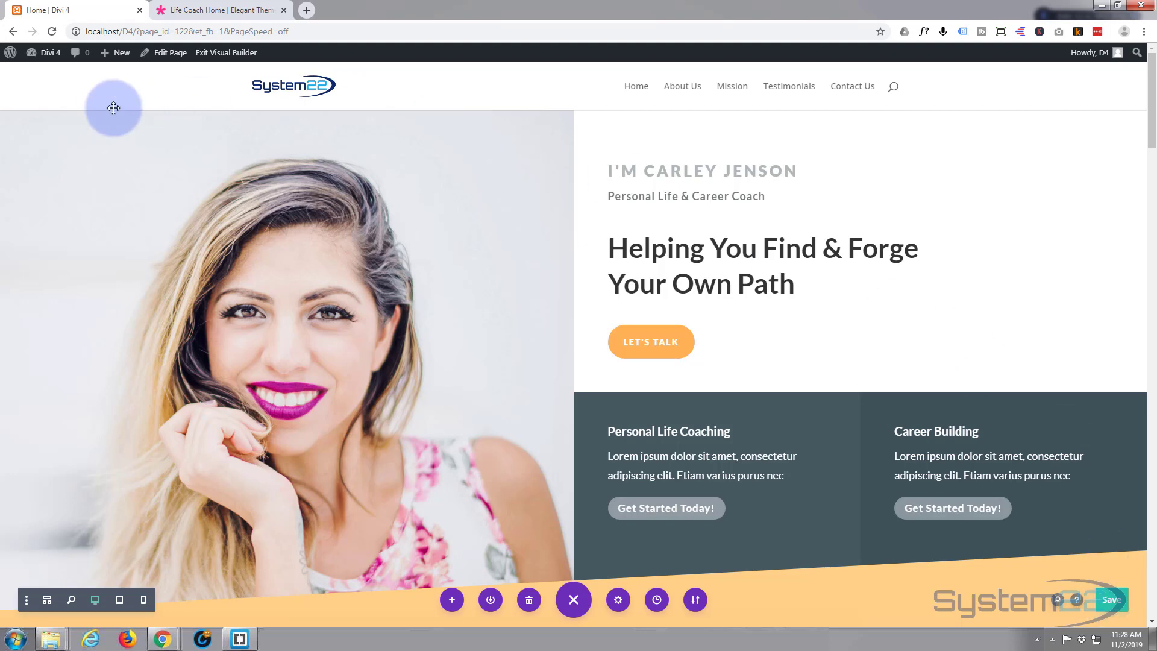
left_click(219, 53)
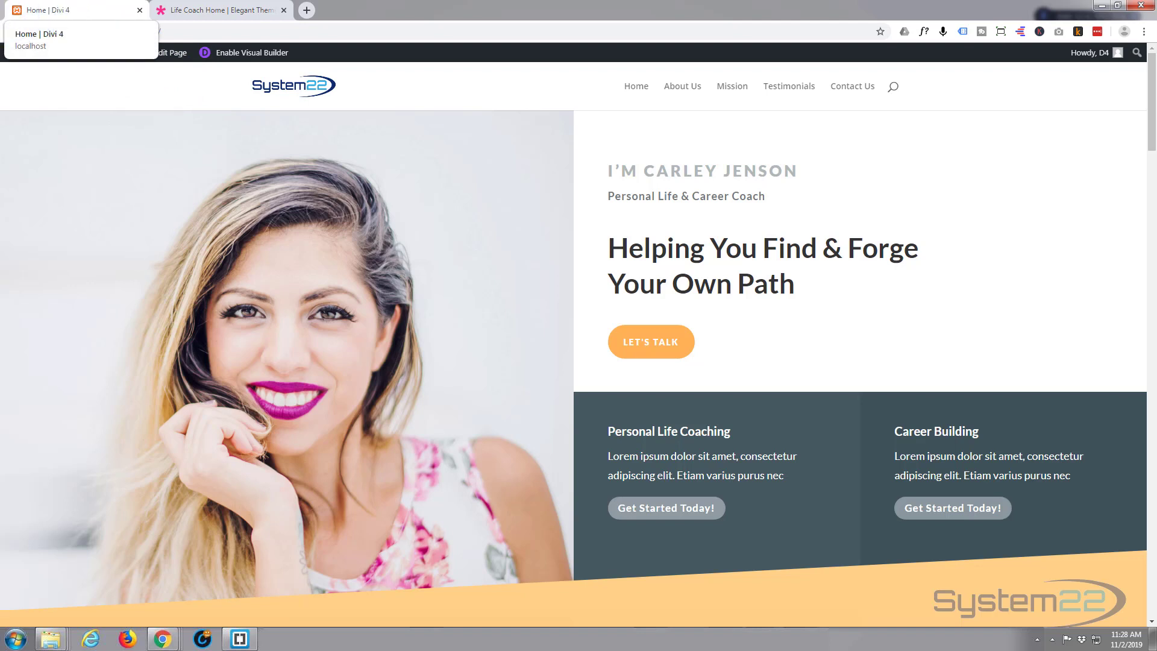
mouse_move(109, 59)
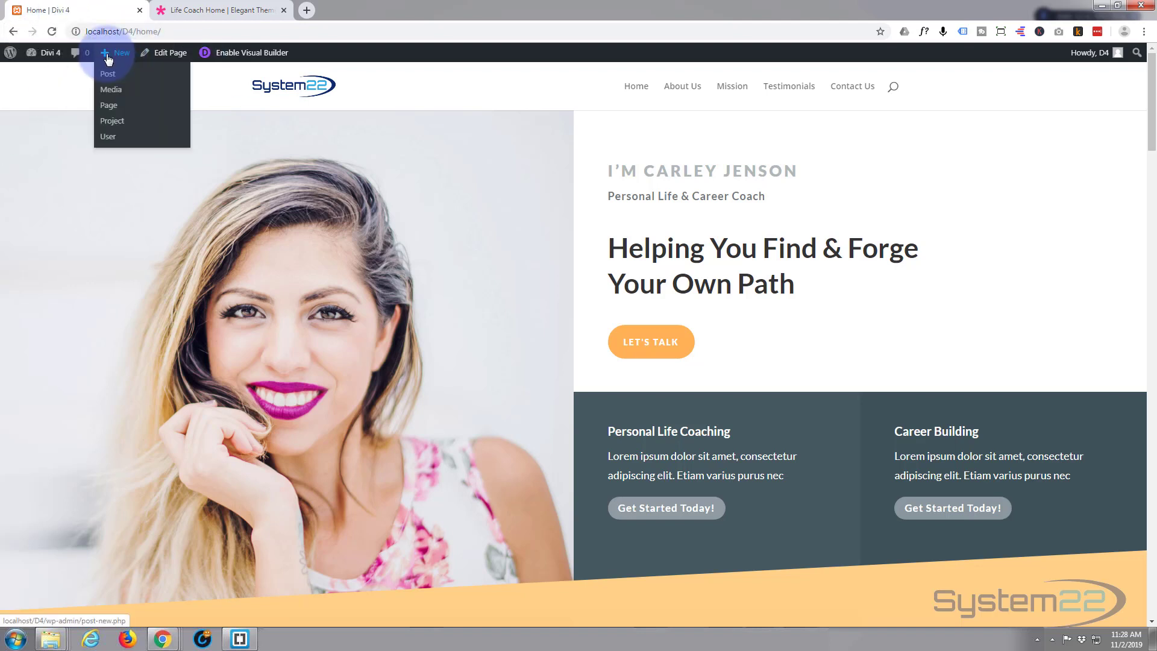
- Create an 'About Us' page and pick the Life Coach pack's About layout under Lifestyle
left_click(117, 111)
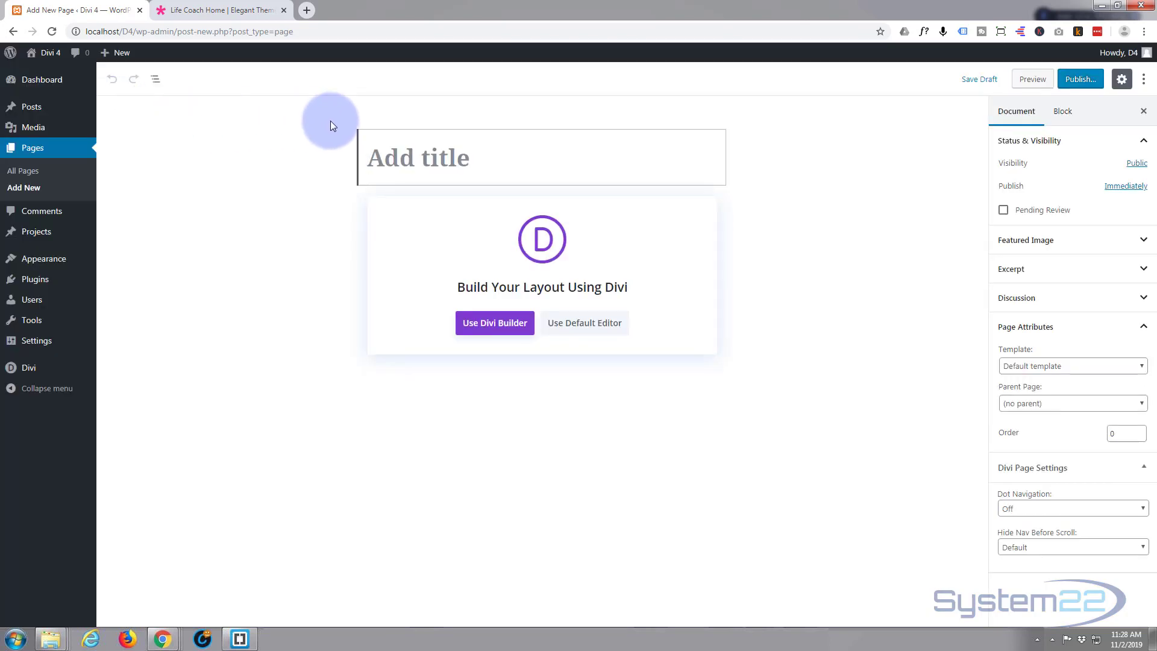
type("About Us")
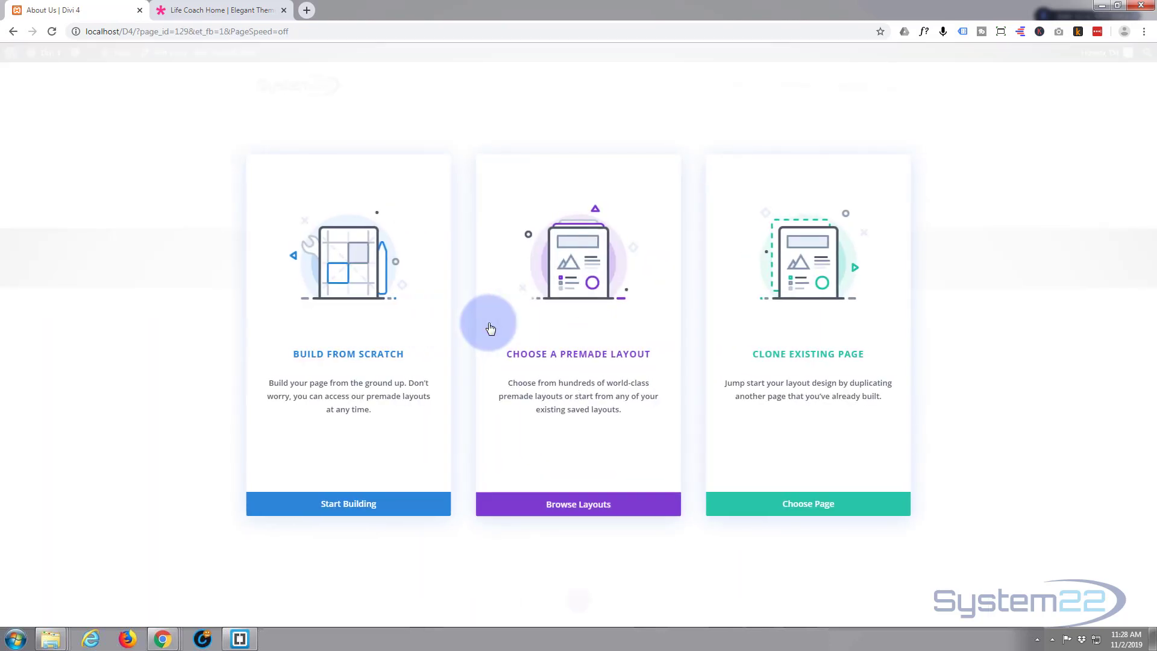
left_click(574, 509)
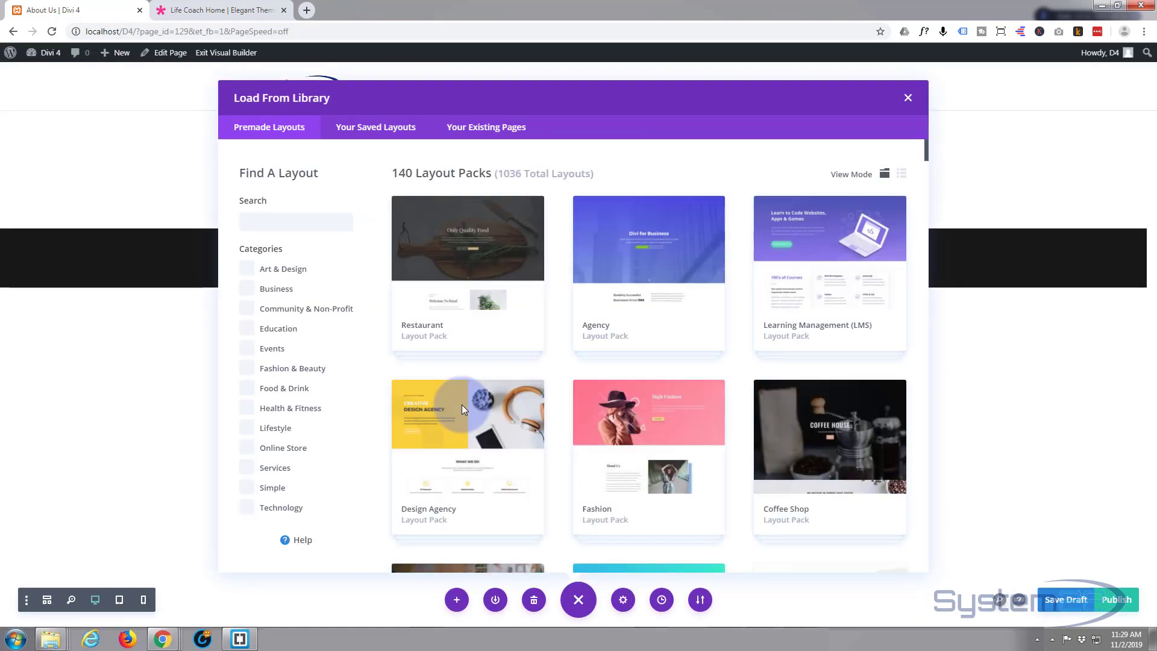
left_click(248, 429)
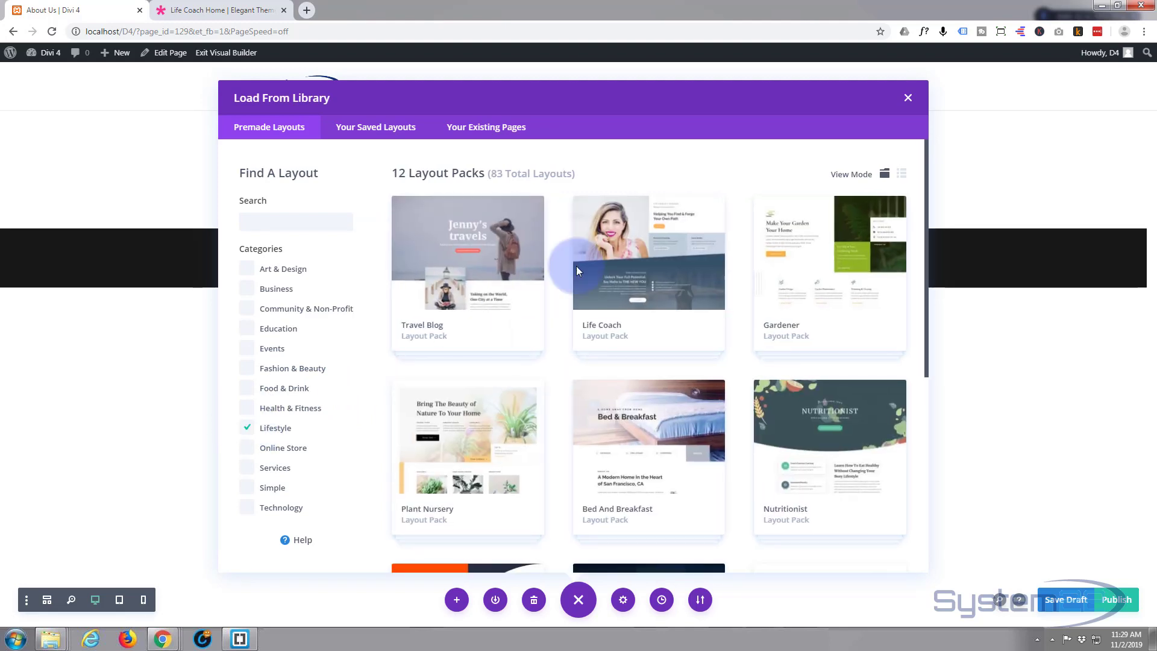
left_click(654, 272)
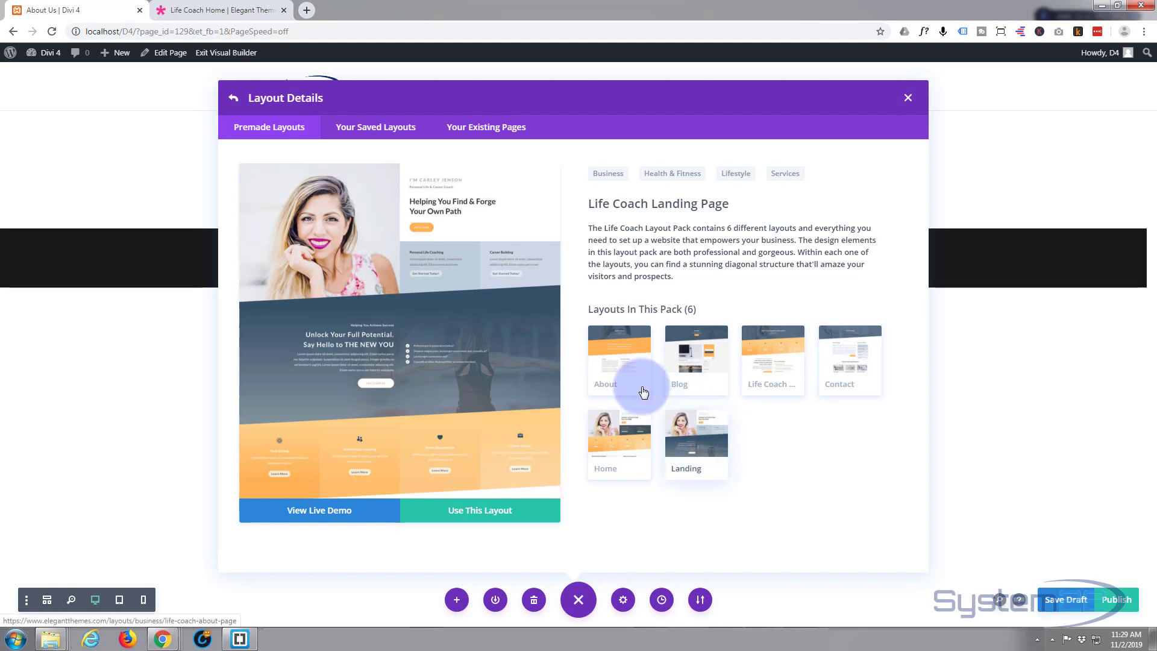
left_click(615, 376)
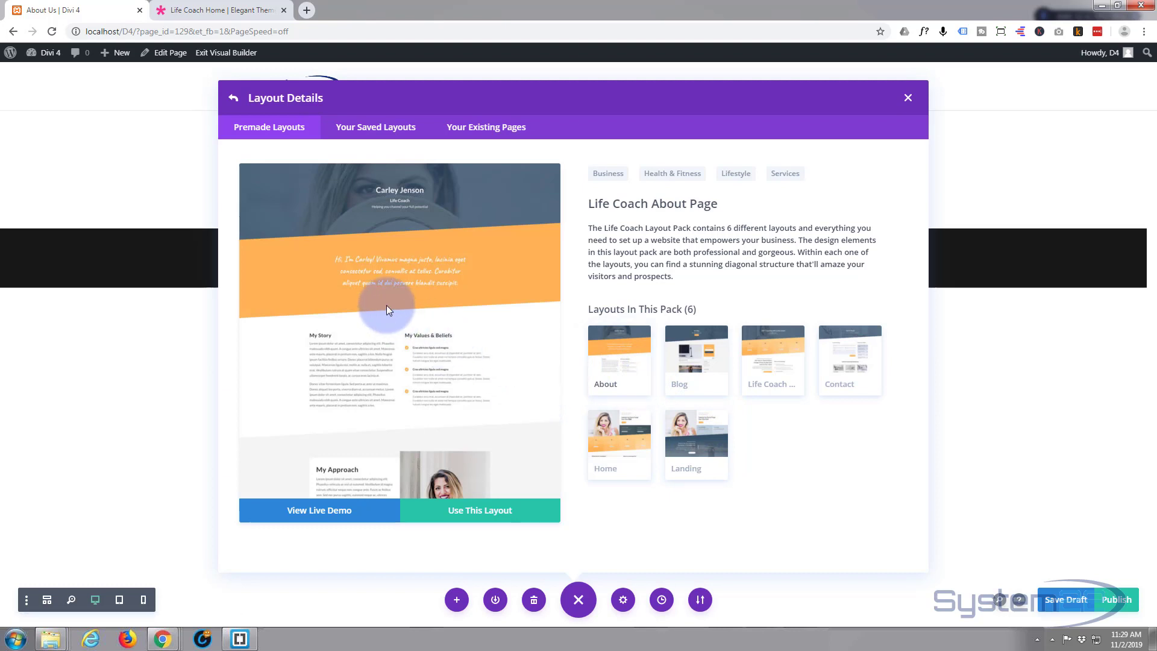
- Apply the About layout, publish the About Us page and view it live
left_click(488, 512)
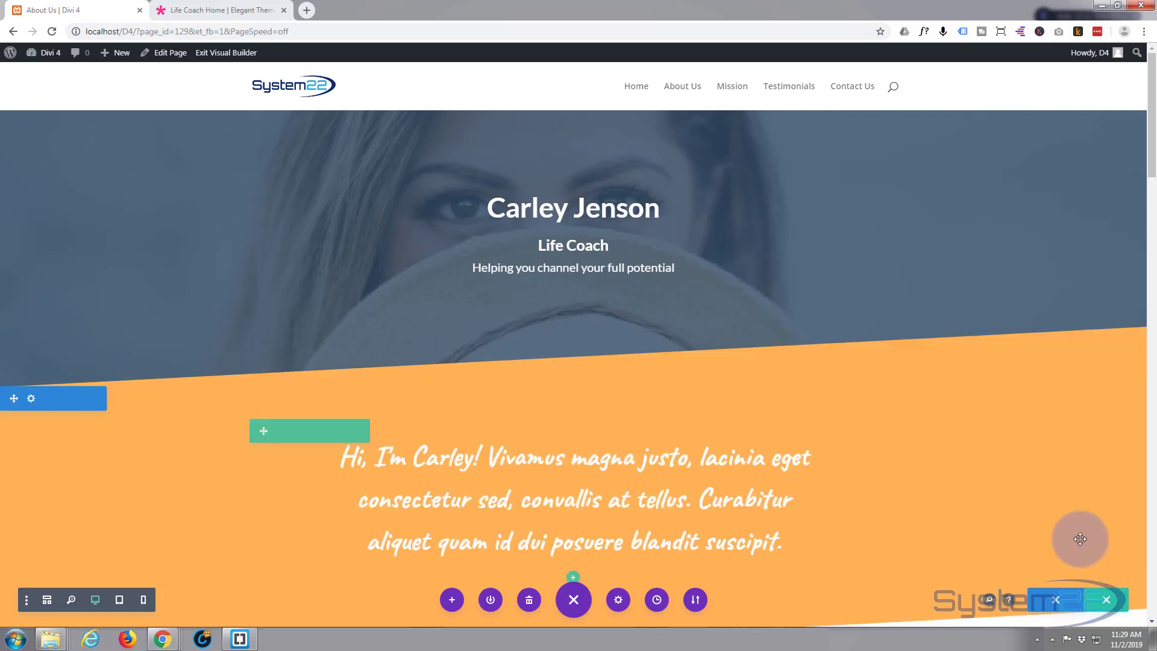
left_click(1106, 600)
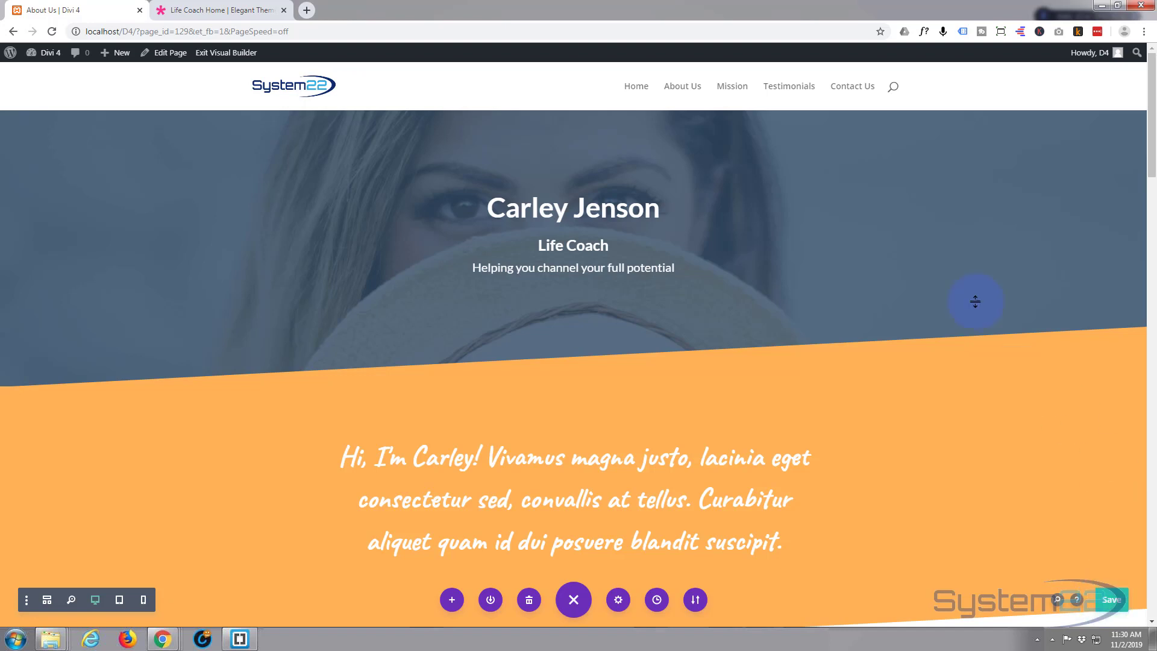
left_click(227, 55)
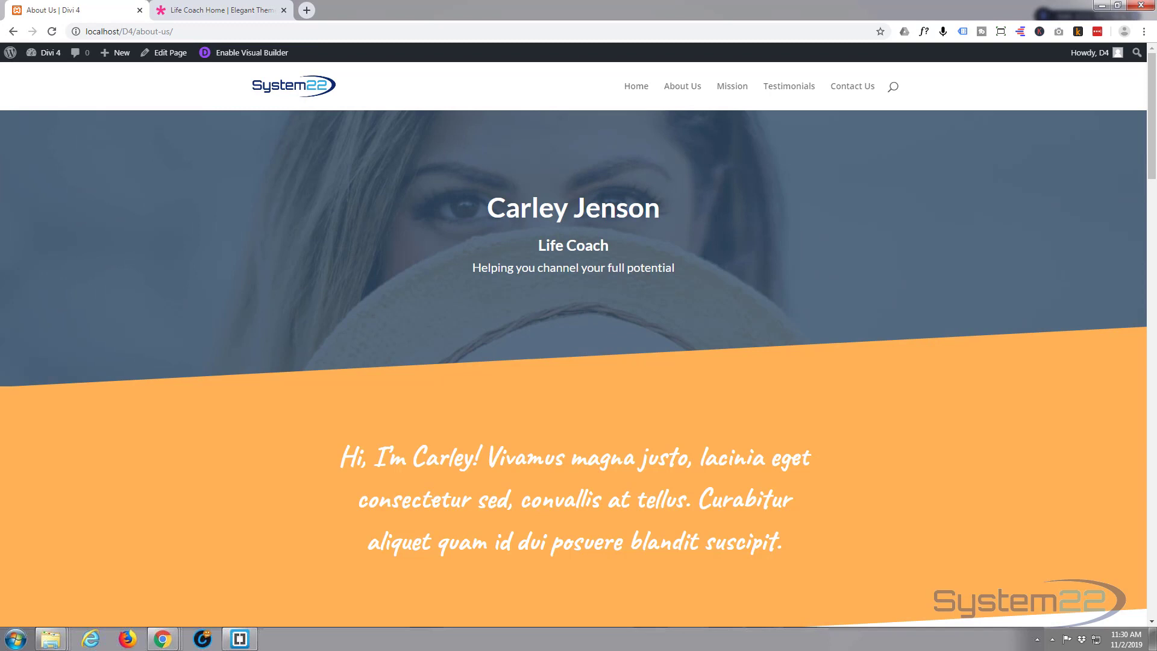
- Create a 'Life Coach' Divi page and pick the Life Coach pack's Coaching Page layout
mouse_move(117, 55)
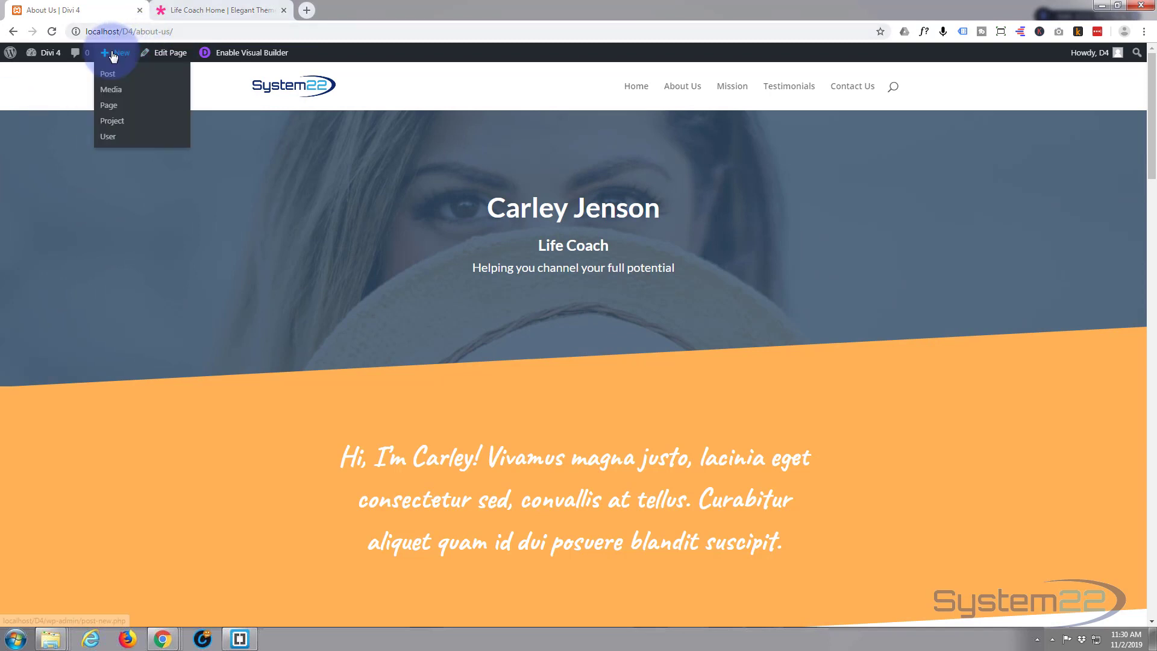
left_click(112, 107)
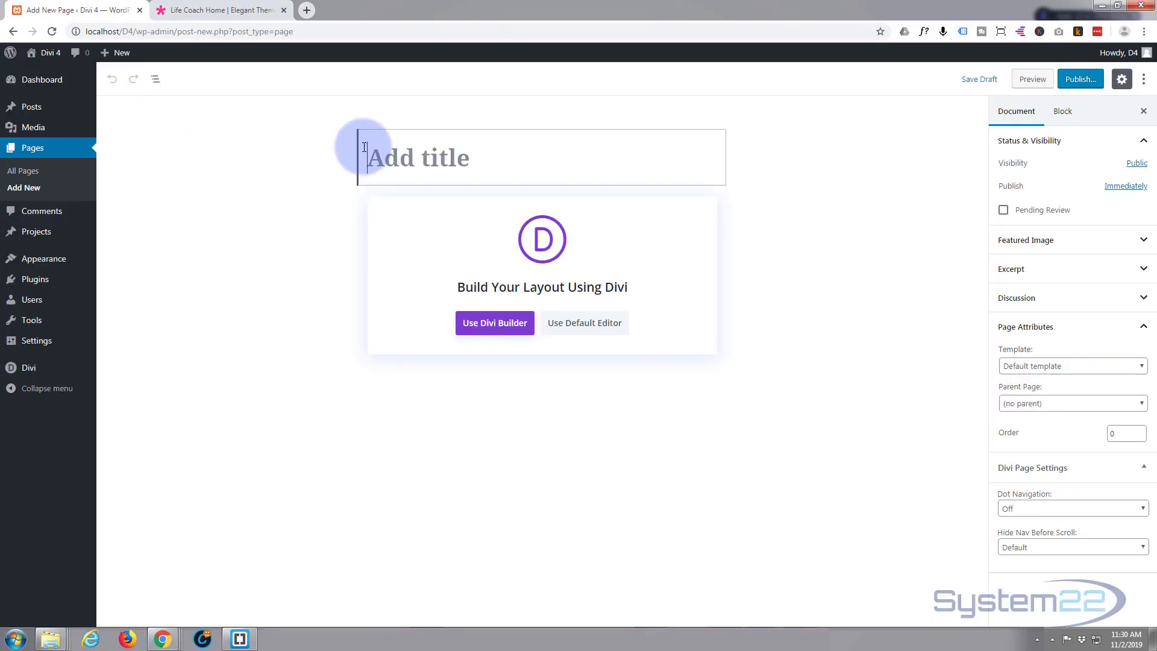
type("Life Coach")
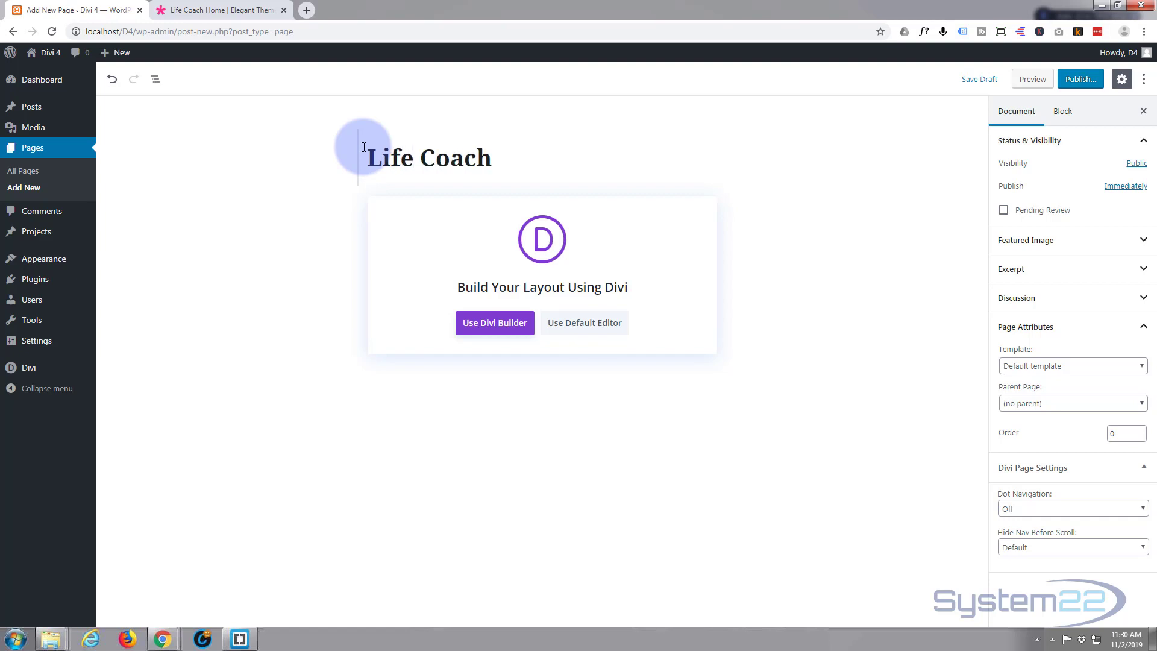
left_click(496, 327)
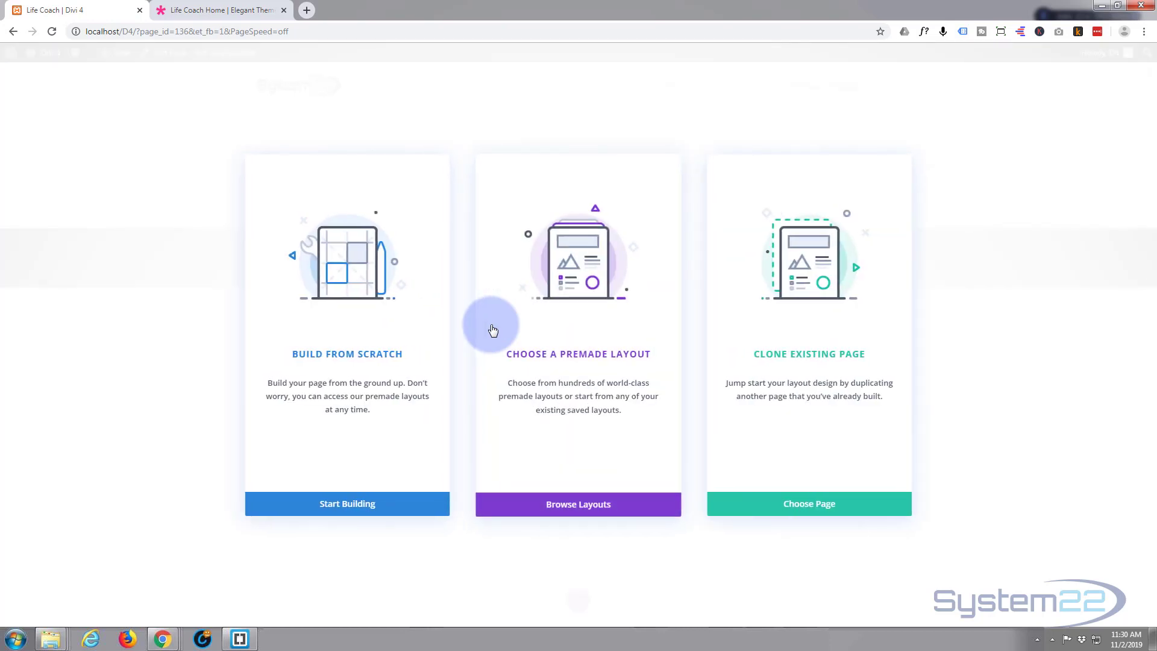
left_click(549, 503)
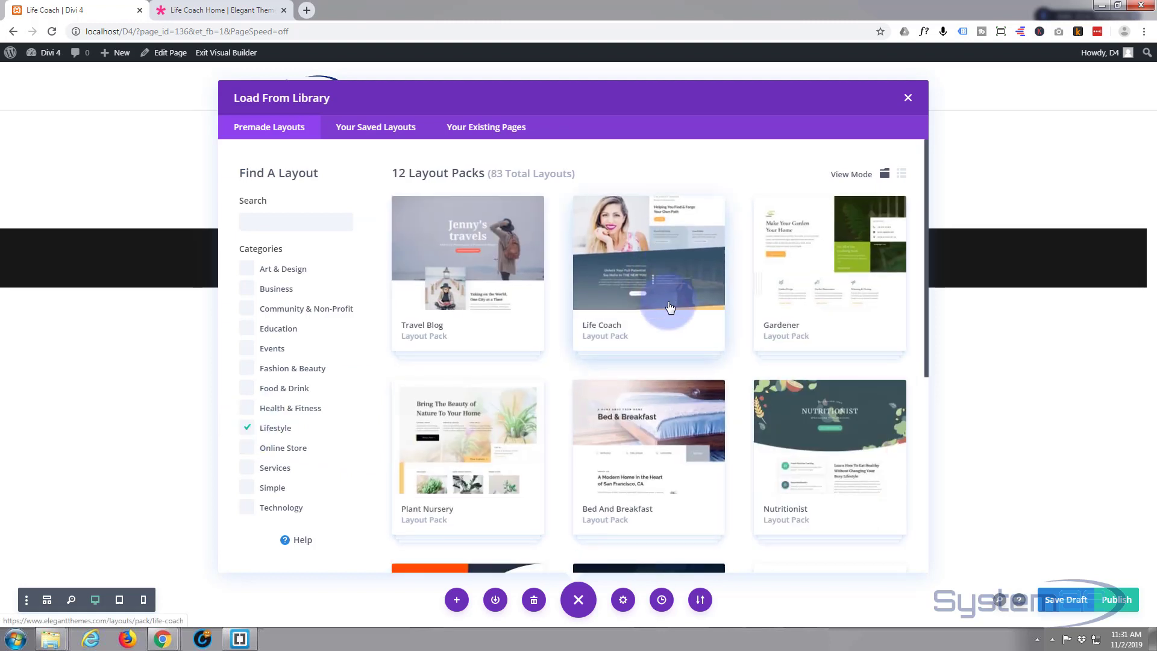
left_click(672, 301)
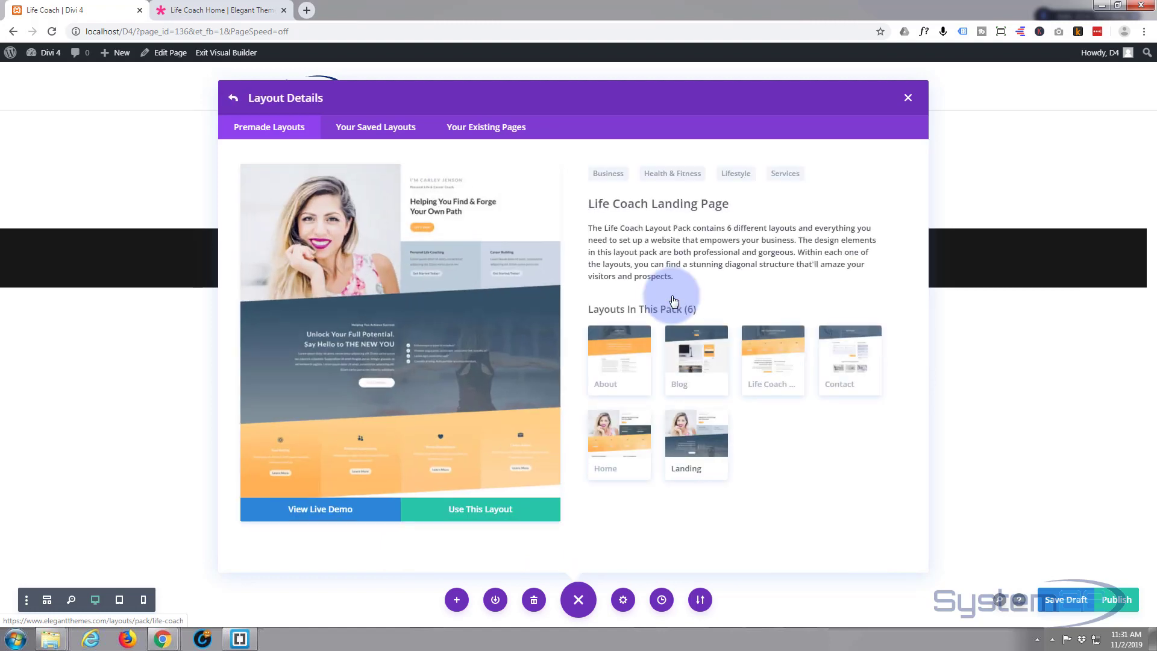
left_click(799, 360)
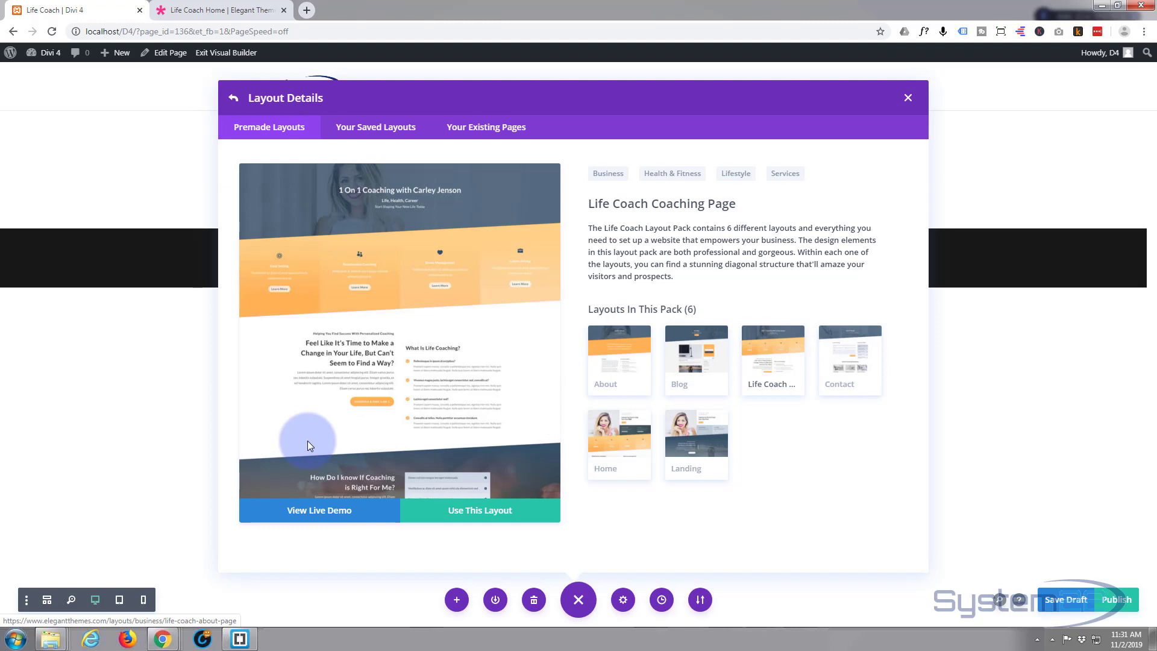
- Apply the coaching layout, publish the Life Coach page and view it live
left_click(475, 515)
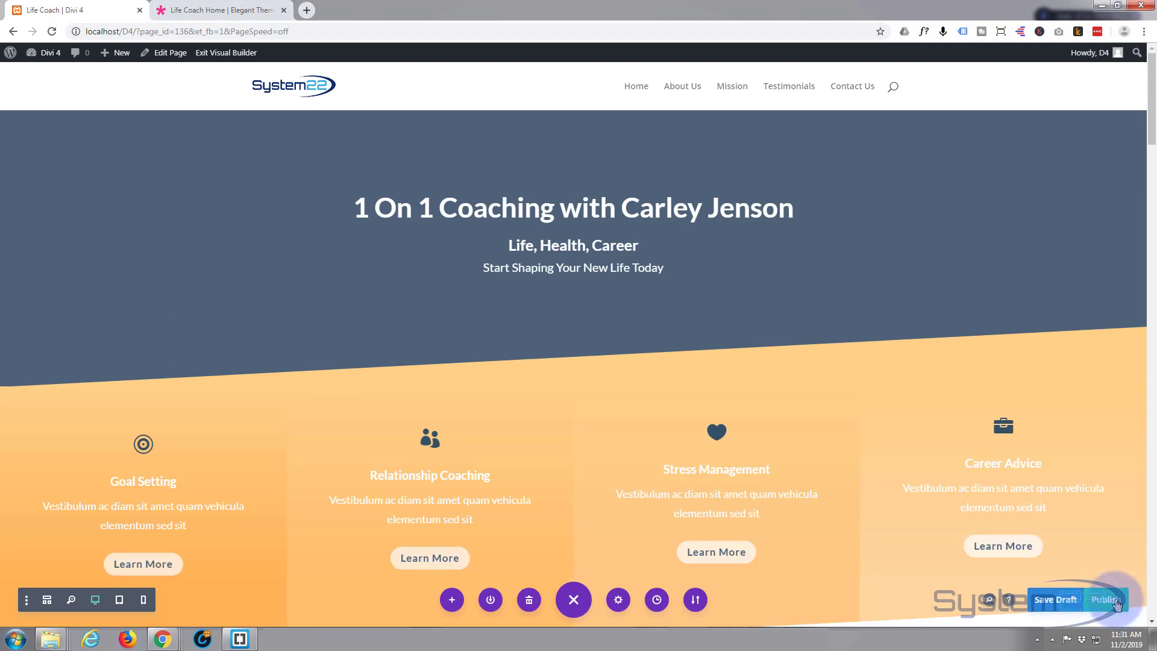
left_click(1116, 602)
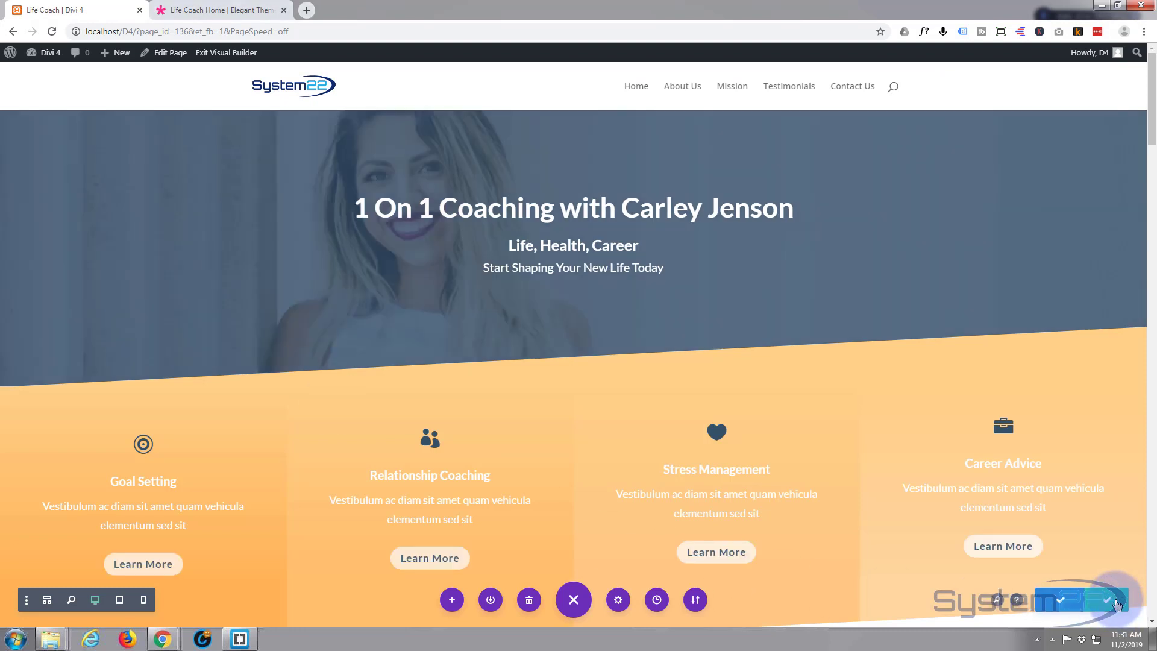
left_click(233, 53)
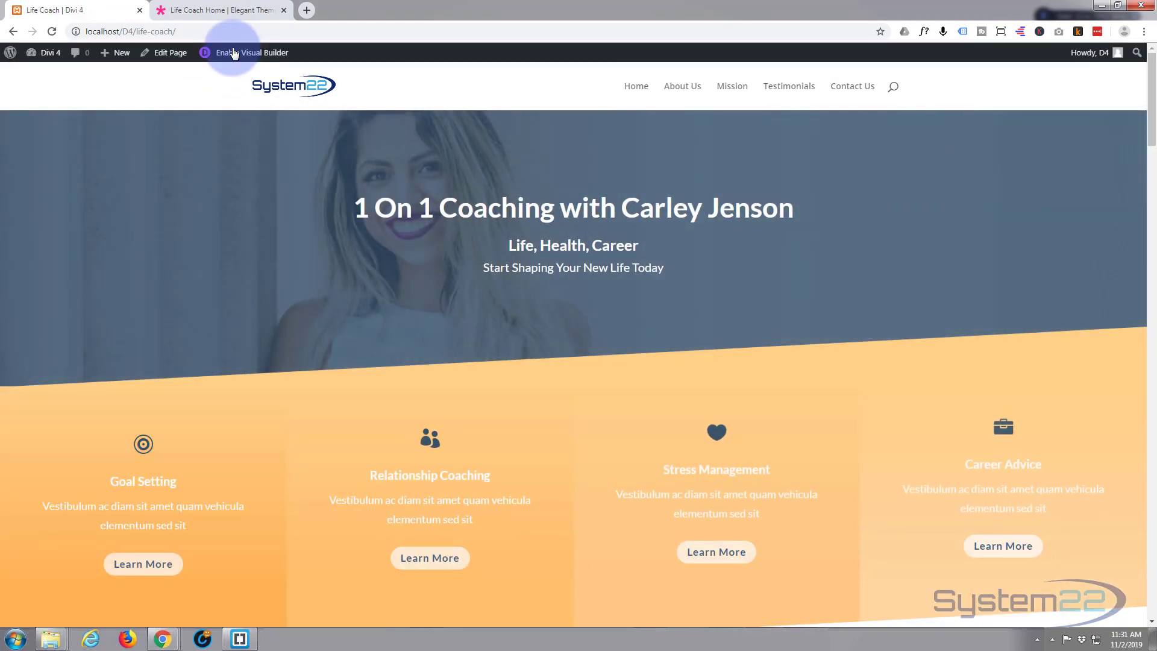
- Create a 'Blog' Divi page and pick the Life Coach pack's Blog layout under Lifestyle
mouse_move(125, 57)
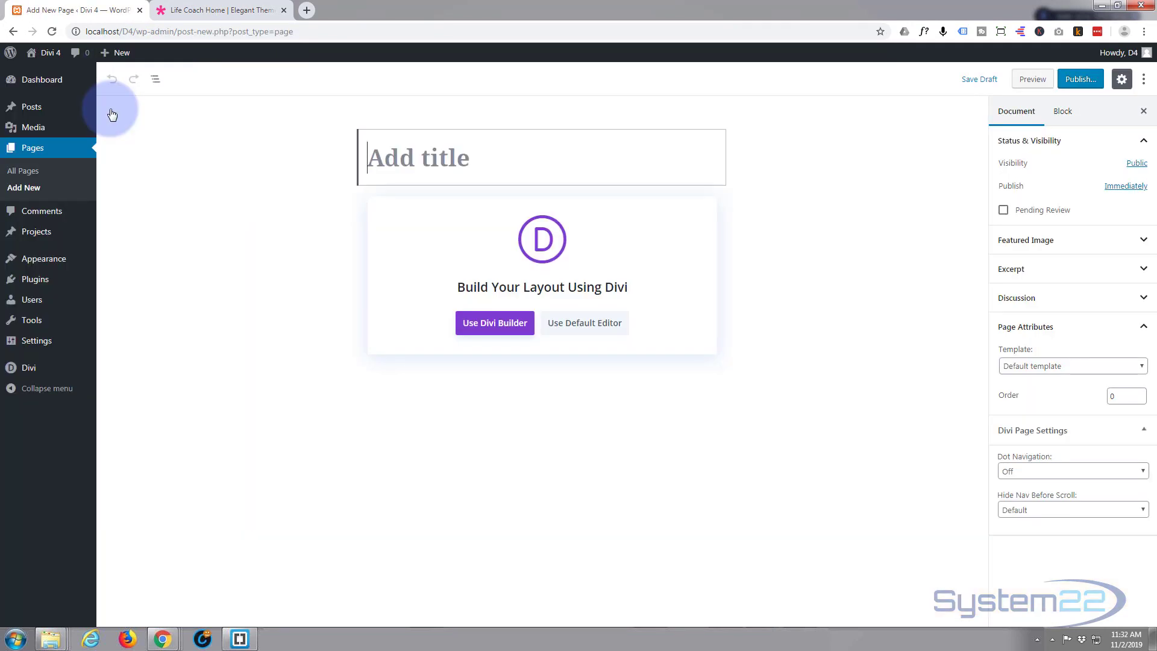
type("Blog")
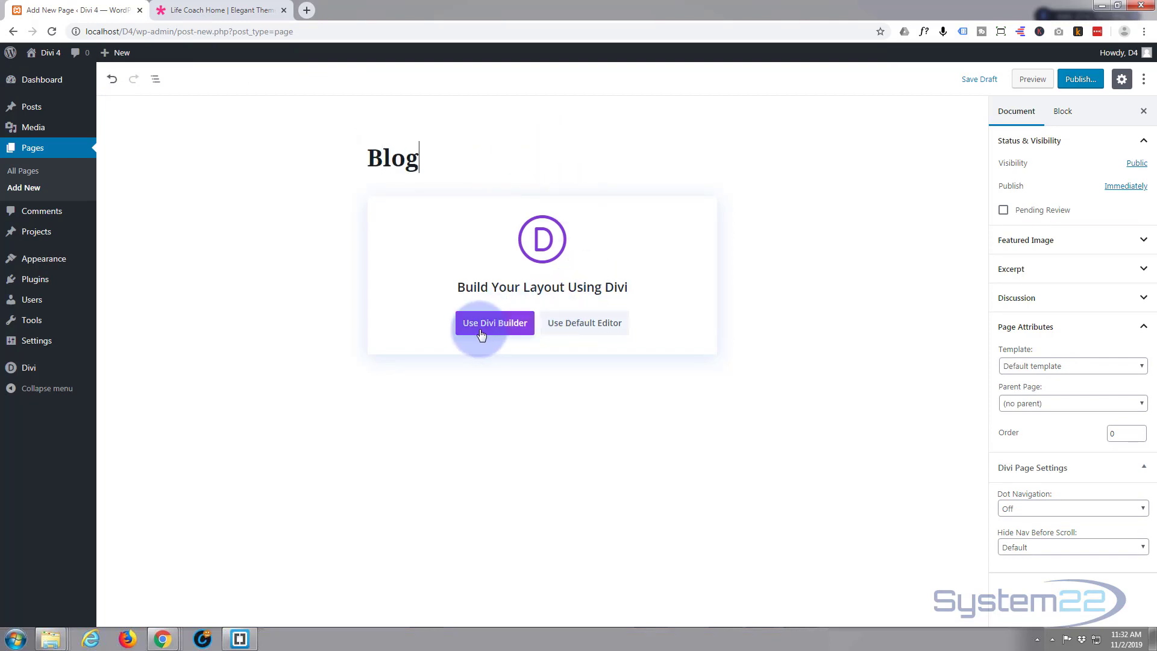
left_click(477, 325)
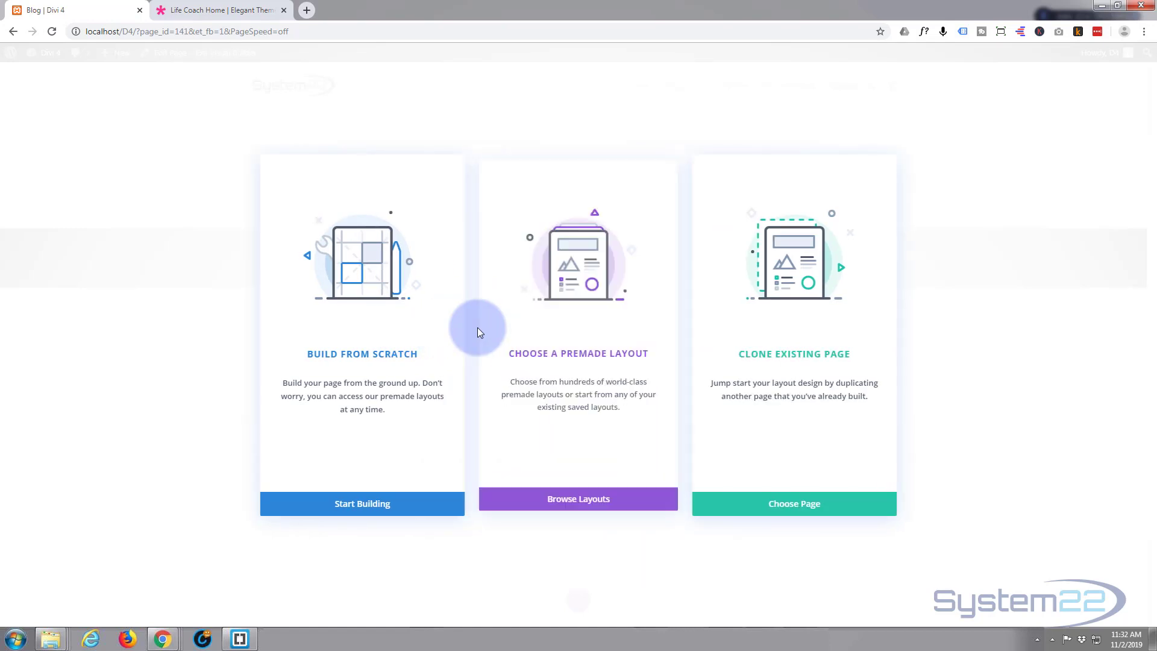
left_click(611, 501)
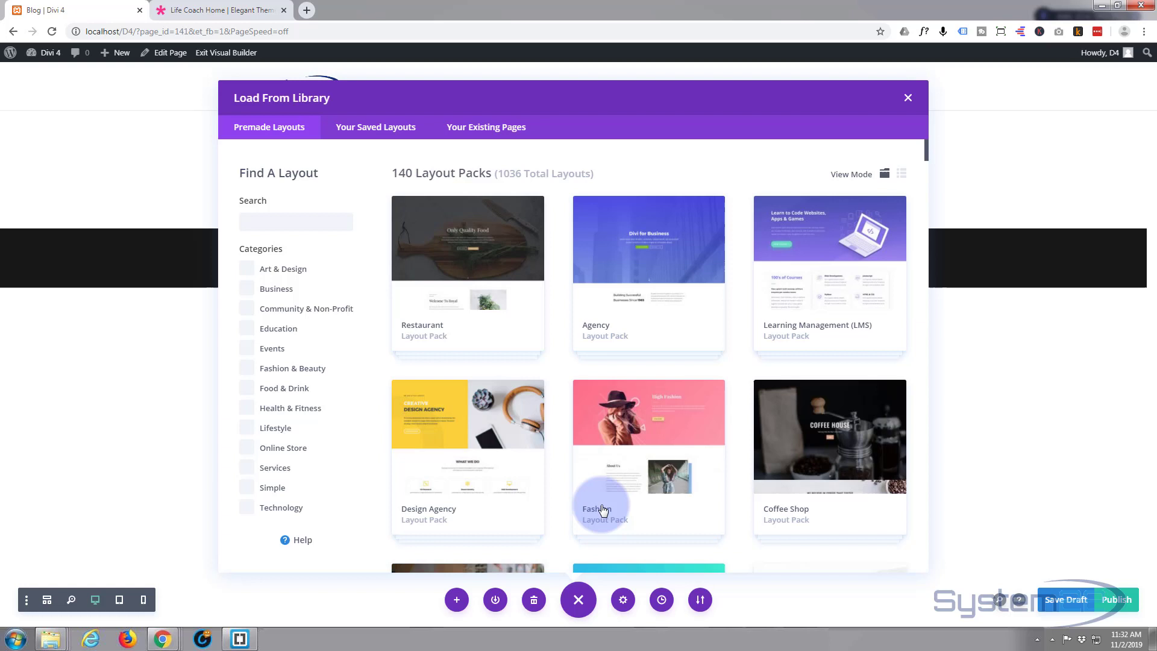
left_click(246, 428)
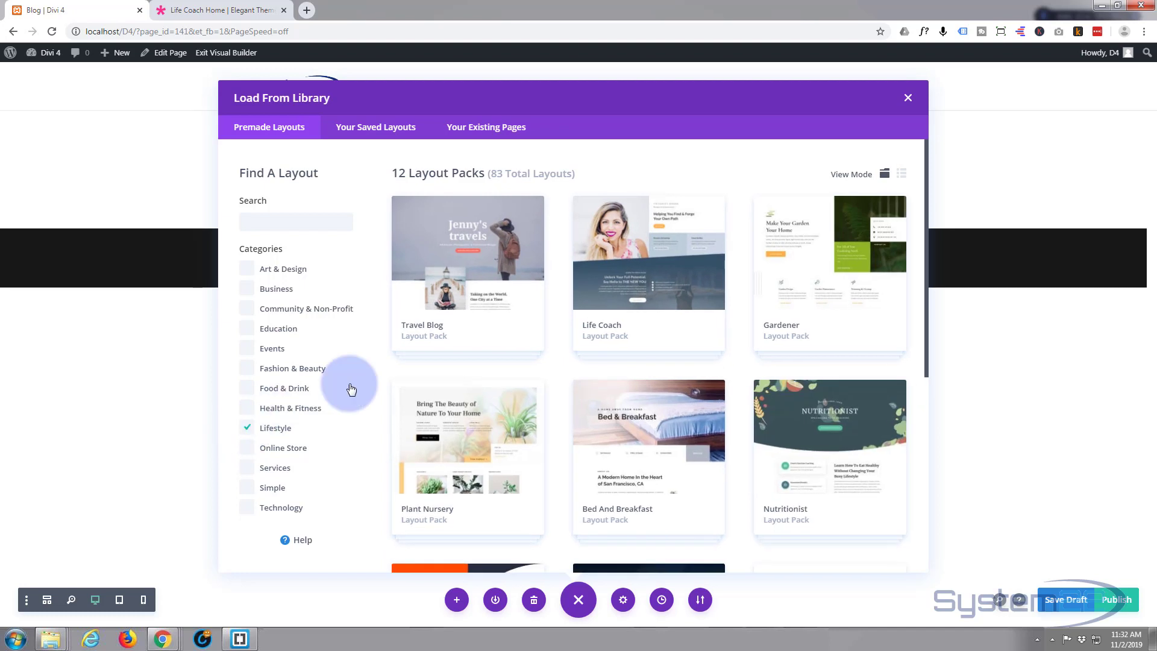
left_click(628, 295)
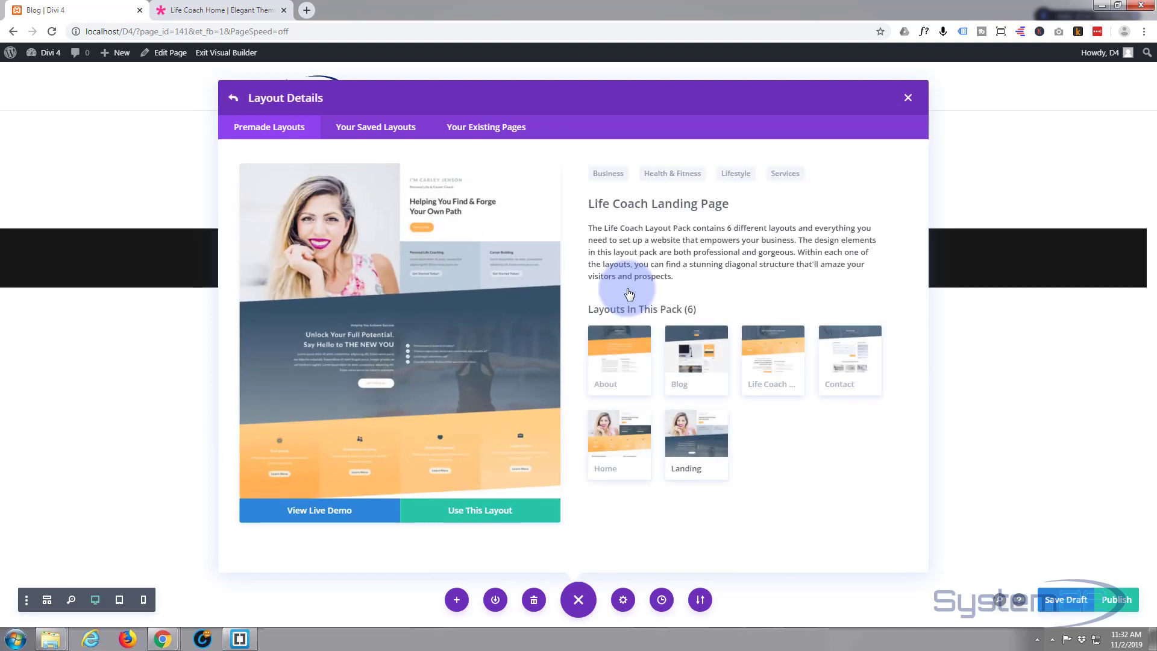
left_click(703, 365)
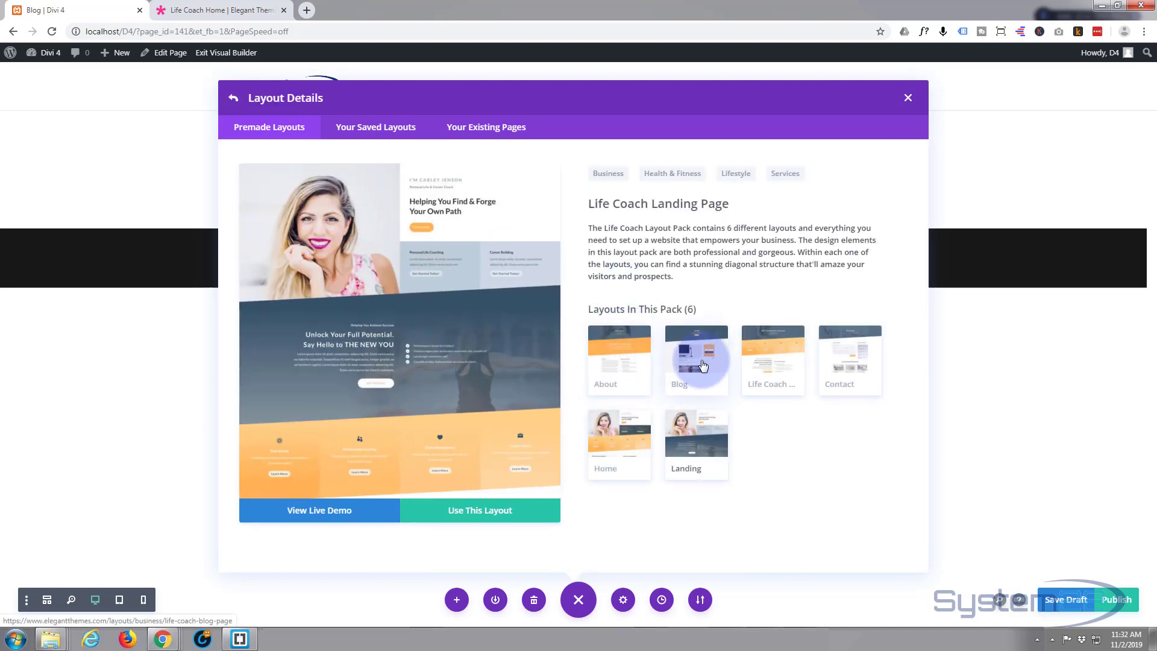
- Apply the Blog layout, publish the Blog page and view it live
left_click(480, 512)
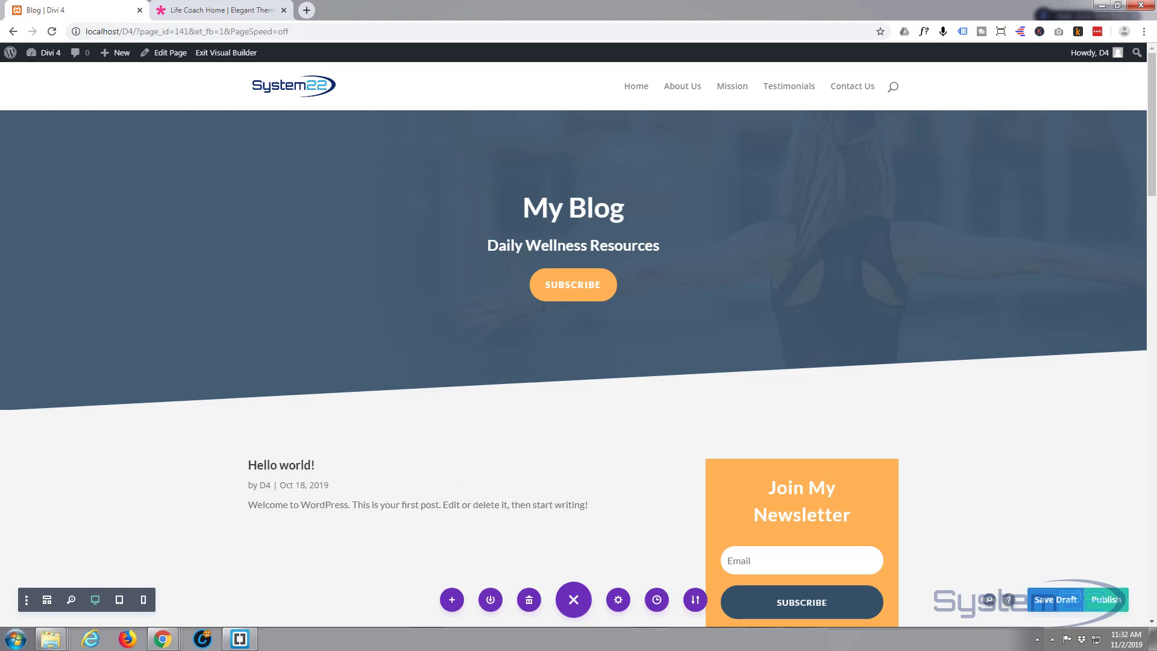
left_click(1108, 600)
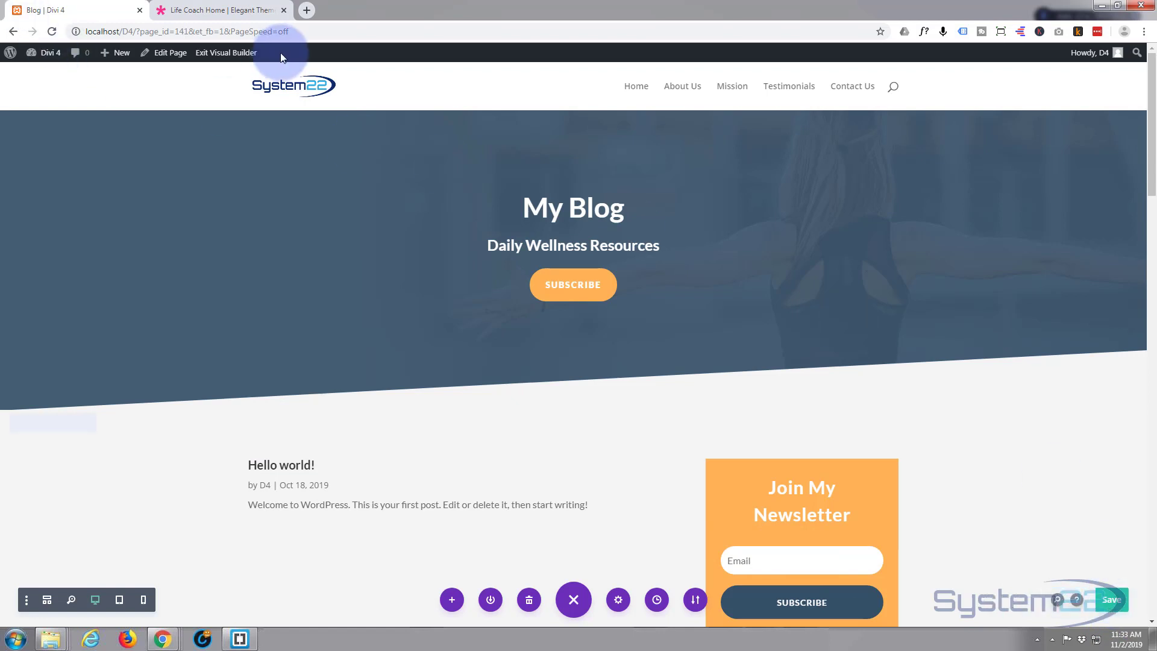
left_click(237, 54)
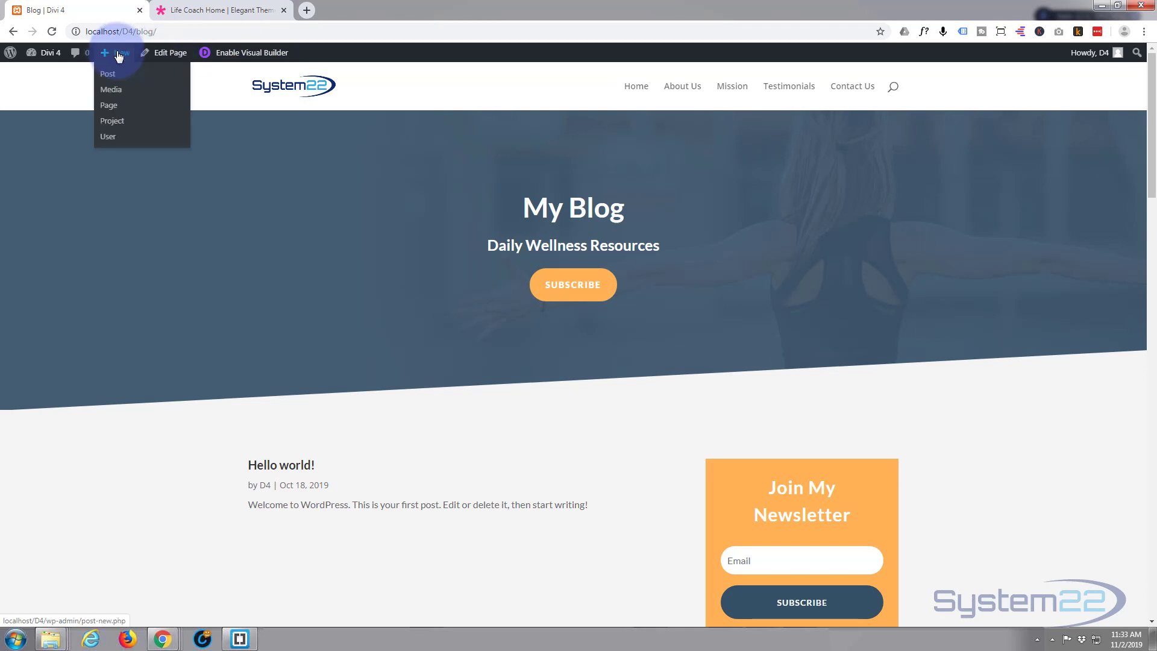
- Create a 'Contact' Divi page and pick the Life Coach pack's Contact layout under Lifestyle
left_click(116, 113)
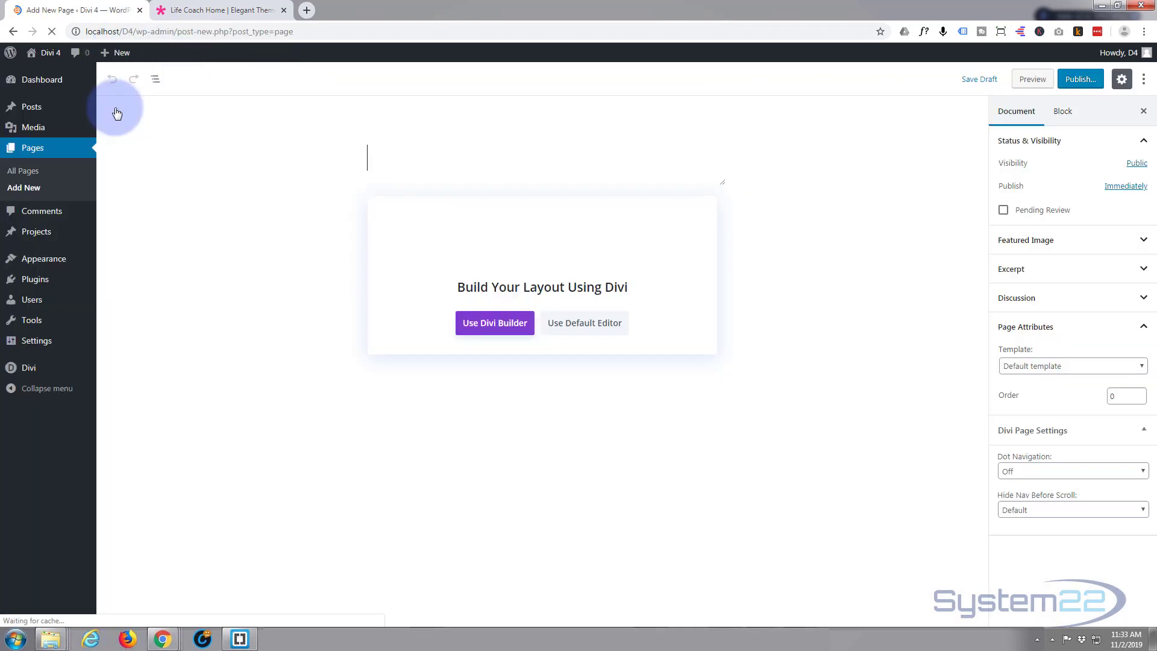
left_click(408, 140)
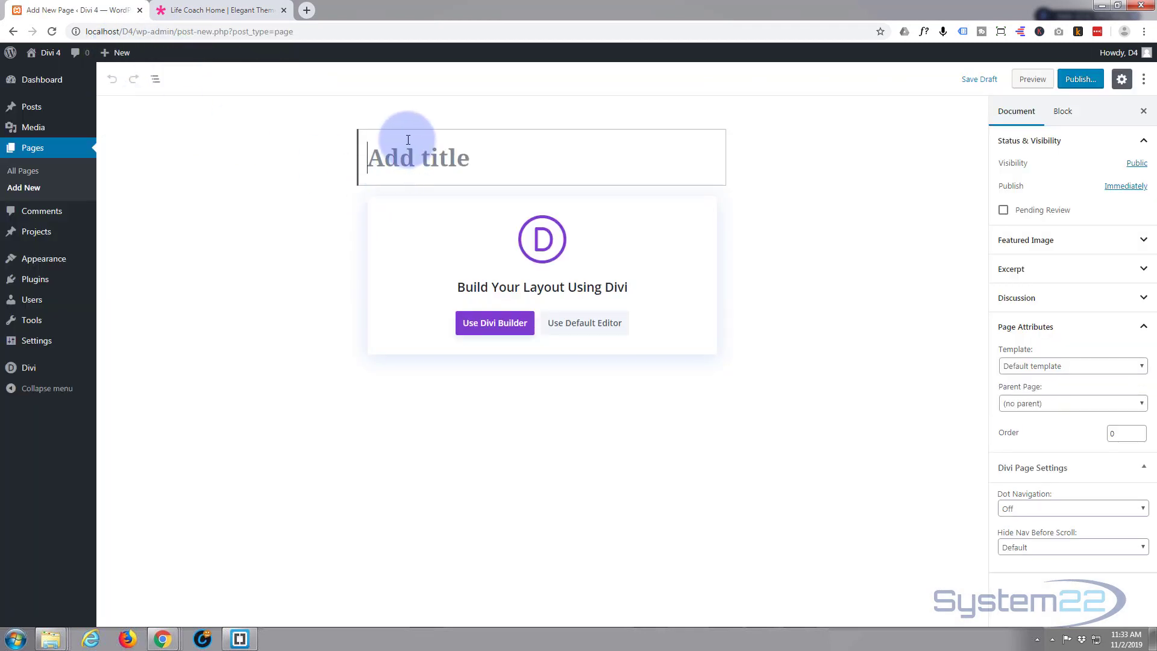
type("Contact")
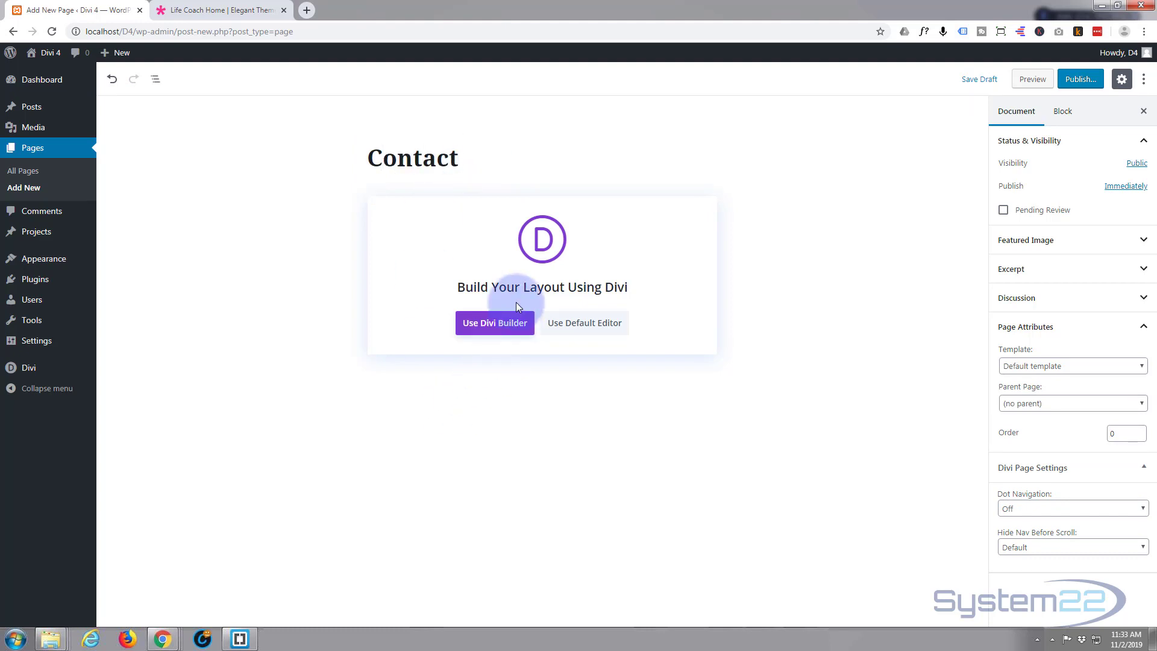
left_click(503, 323)
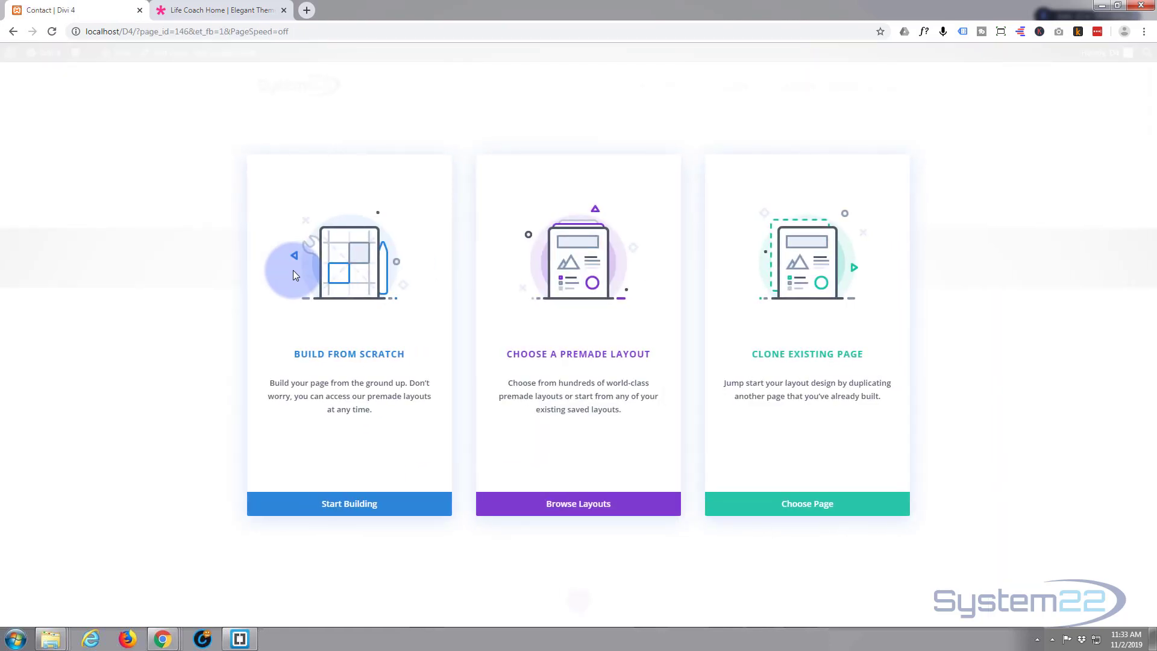
left_click(651, 495)
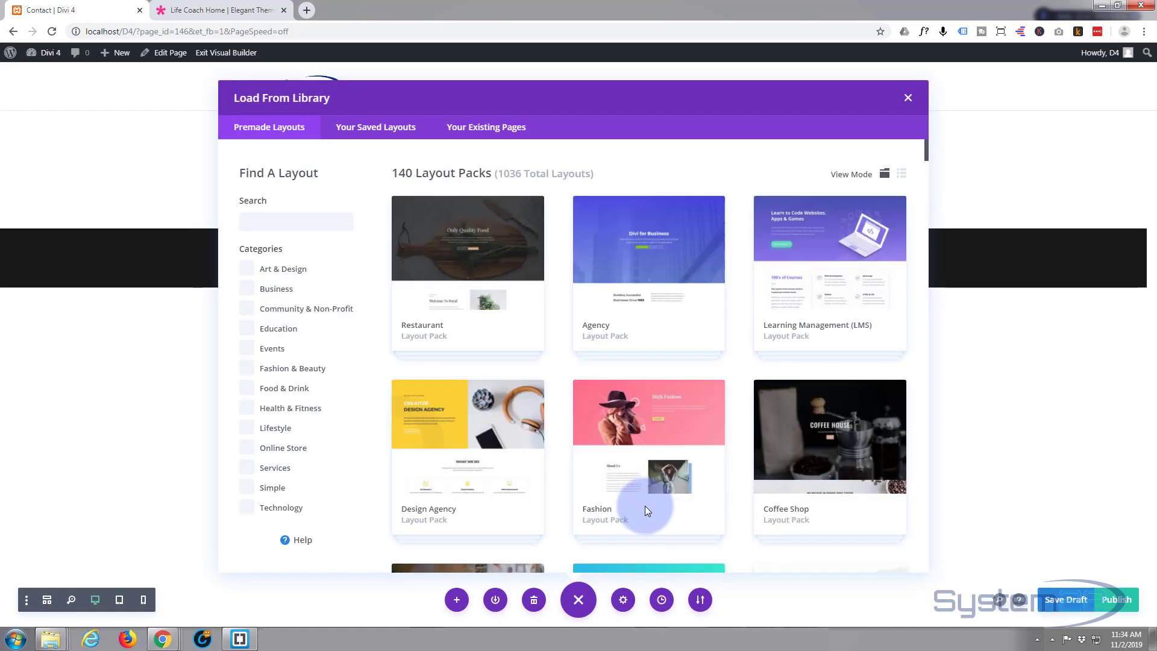
left_click(247, 430)
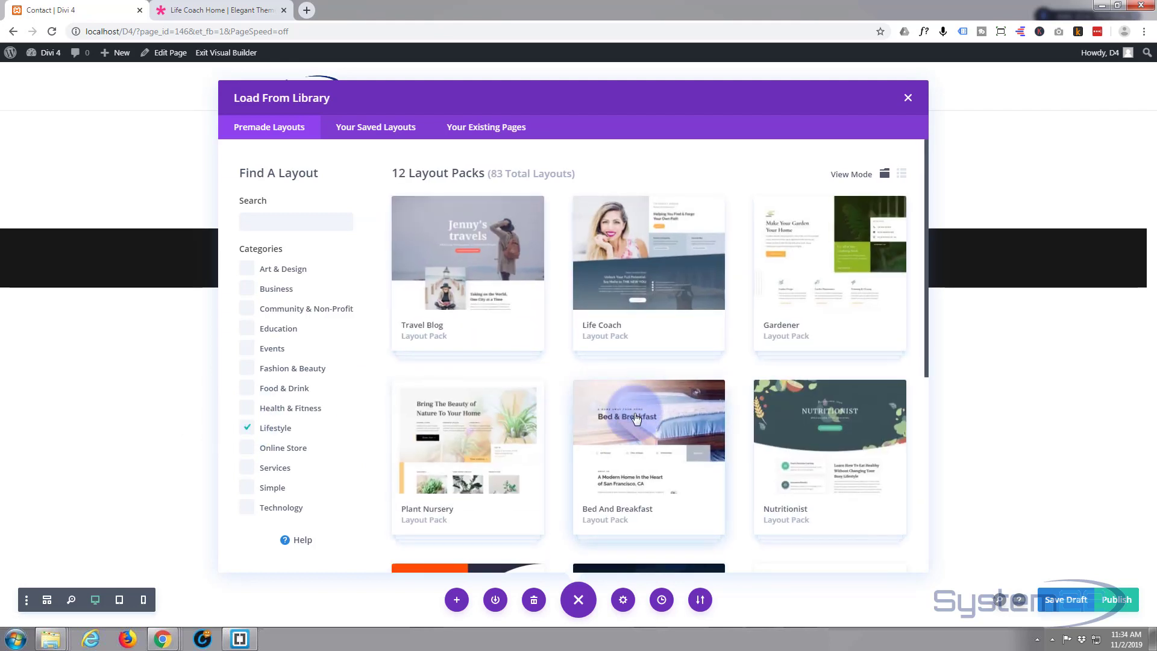
left_click(671, 301)
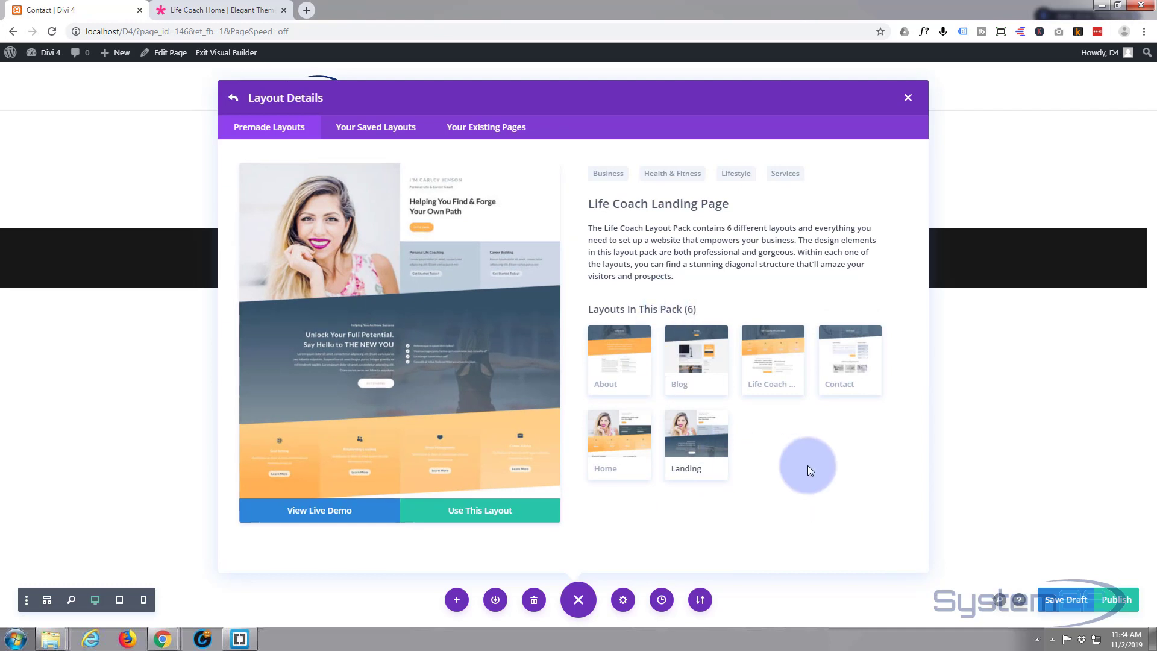
left_click(849, 371)
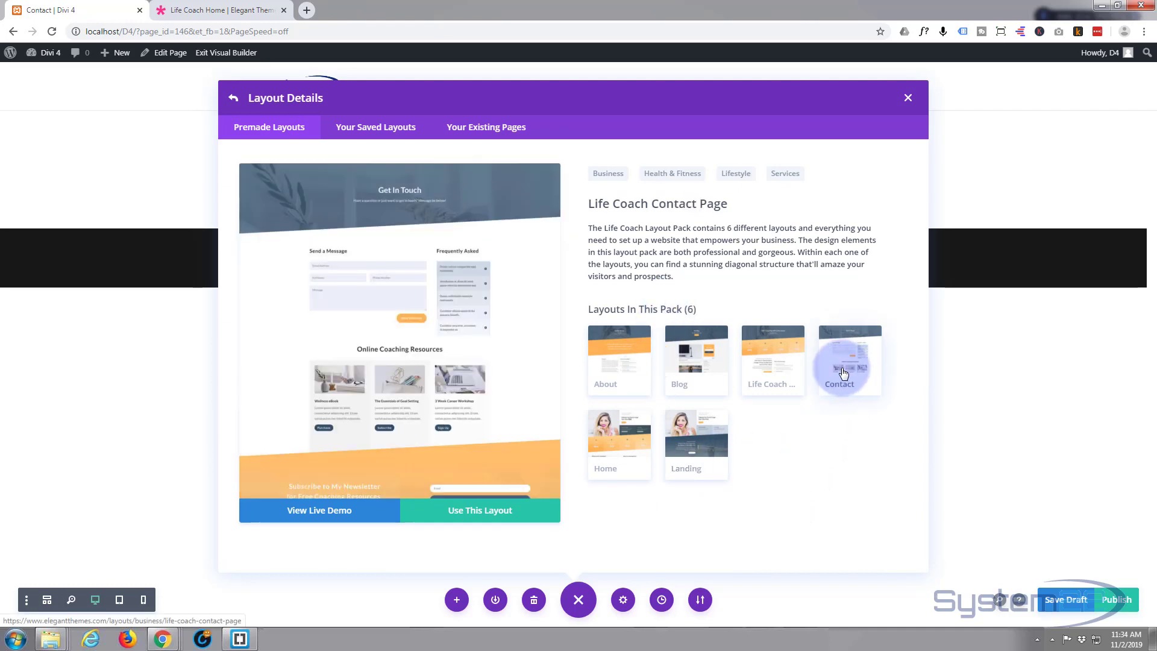
- Apply the contact layout, publish the Contact page and view it live
left_click(472, 512)
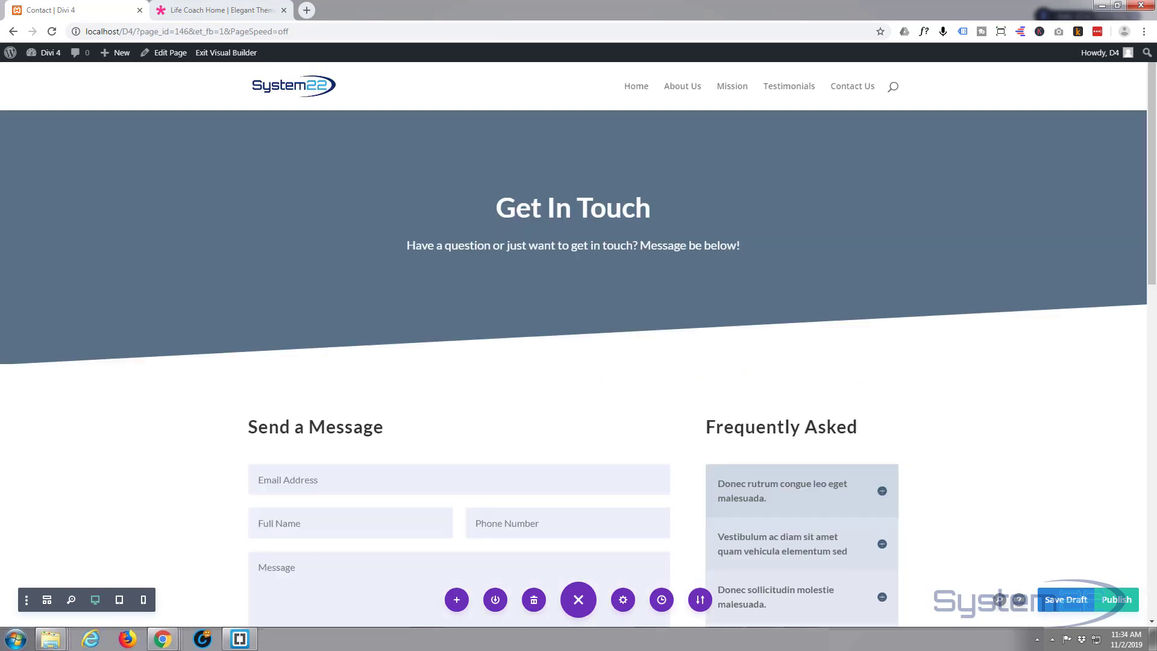
left_click(1116, 606)
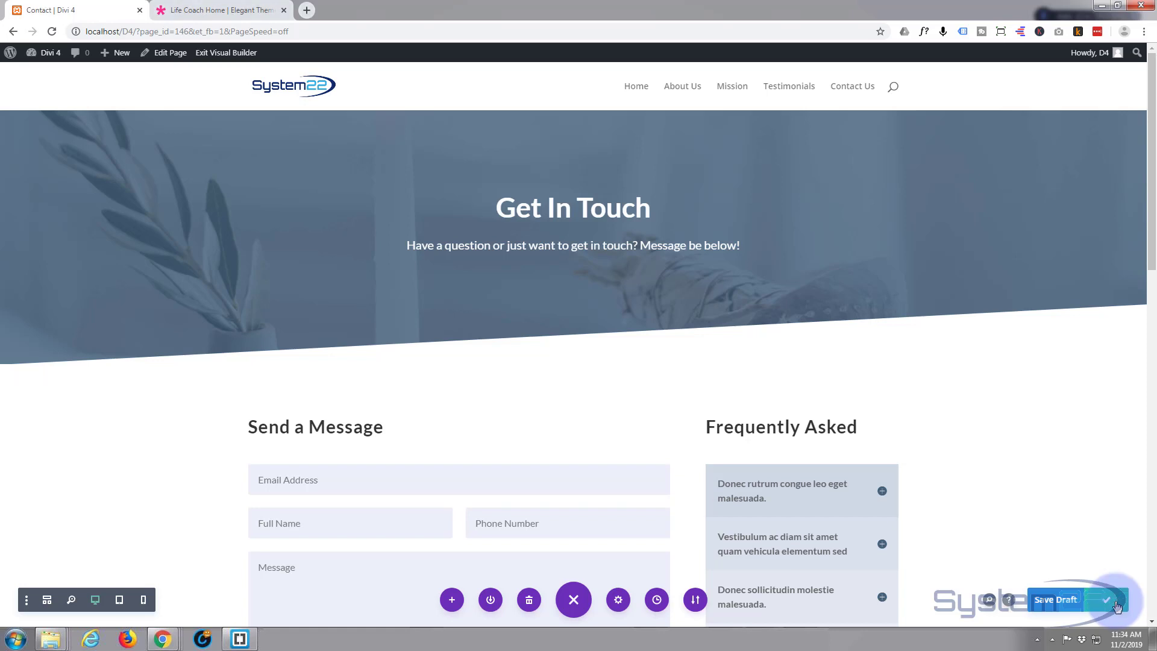
left_click(198, 55)
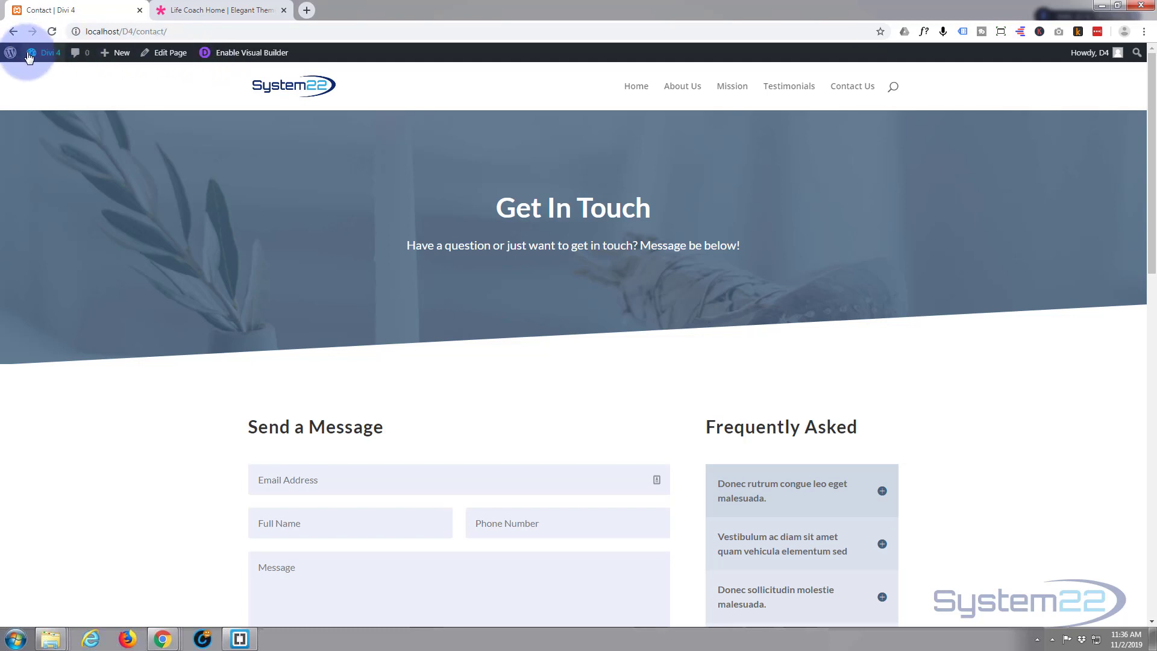
- From the Dashboard, go to Appearance > Menus and choose to create a new menu
mouse_move(45, 53)
left_click(38, 76)
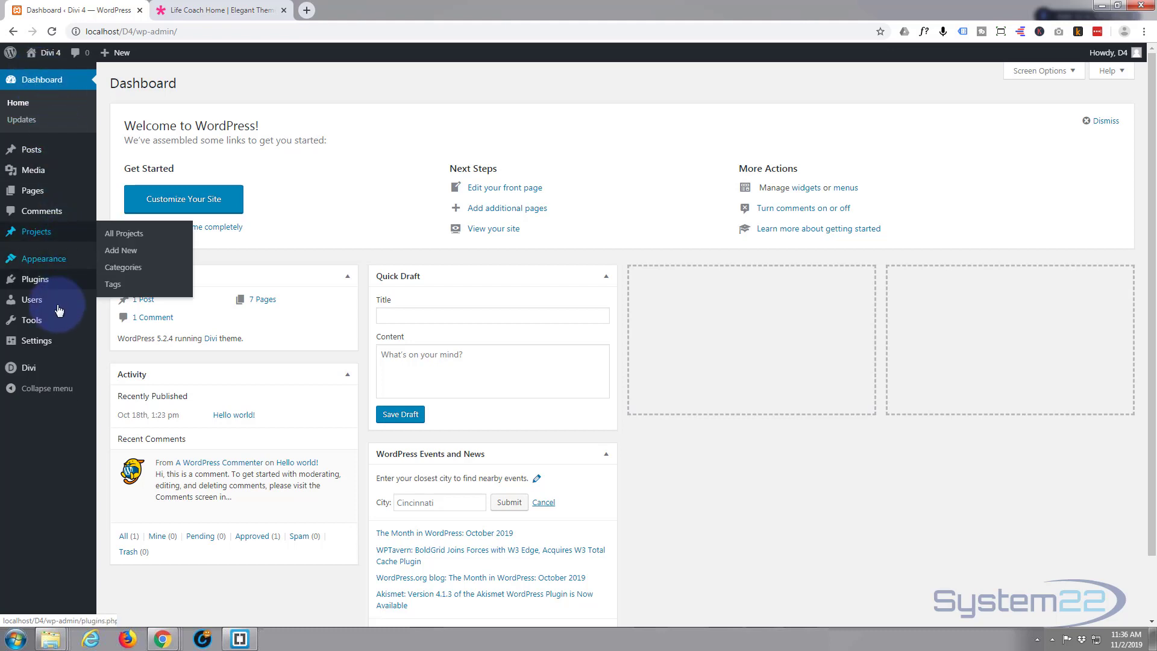
mouse_move(59, 310)
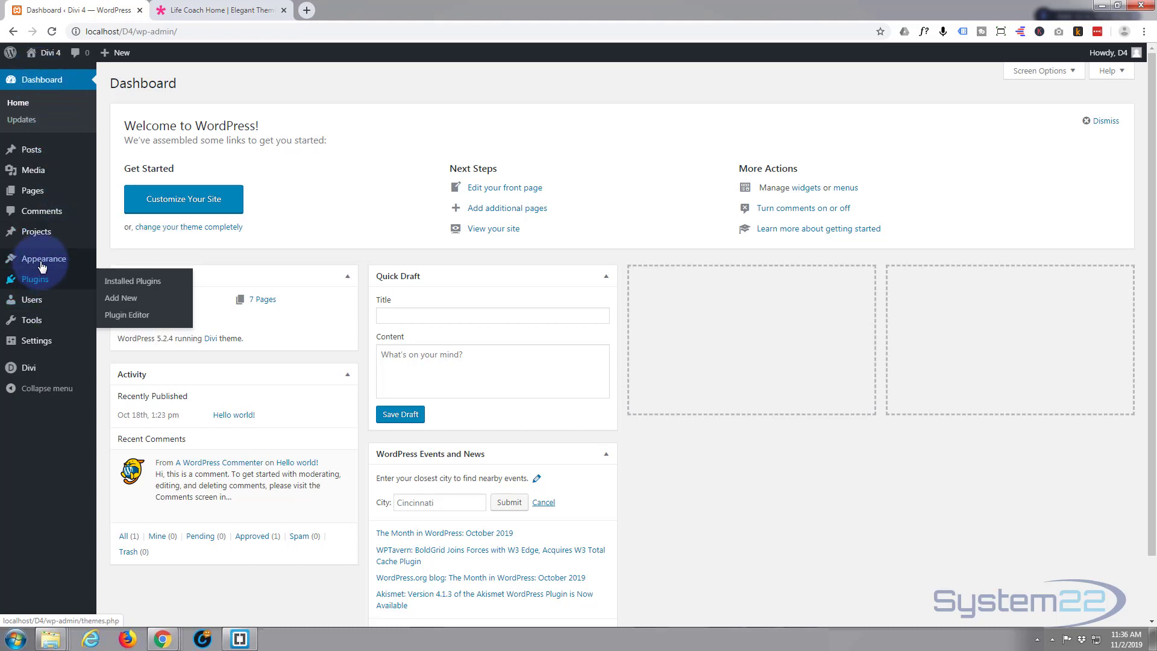
mouse_move(69, 266)
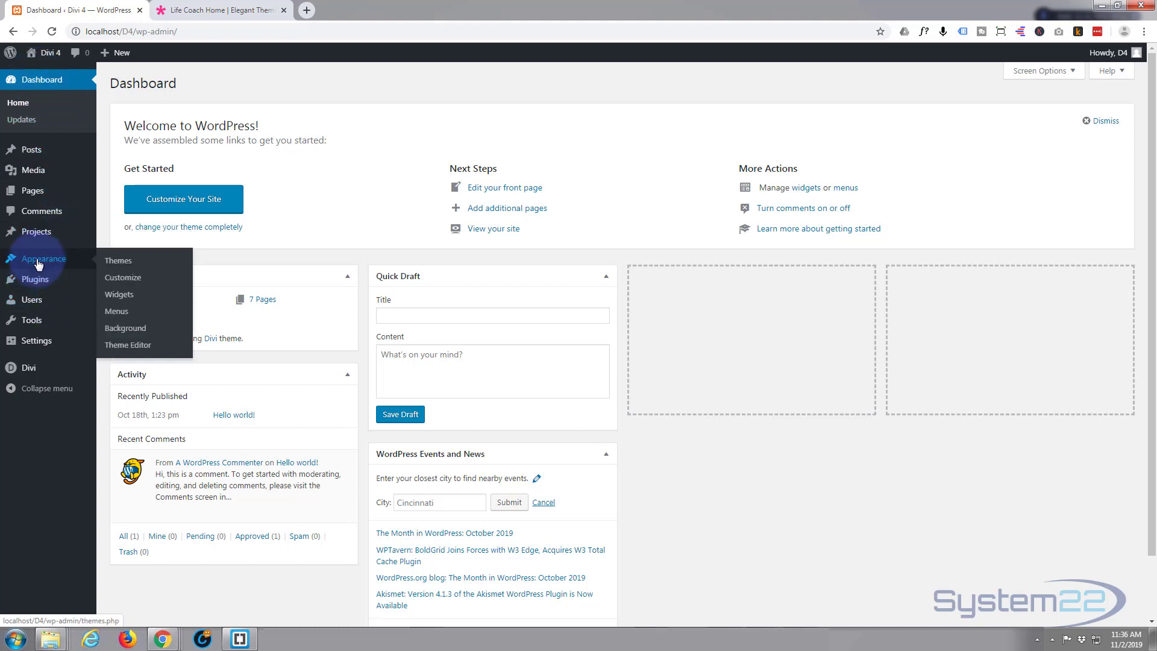
left_click(117, 313)
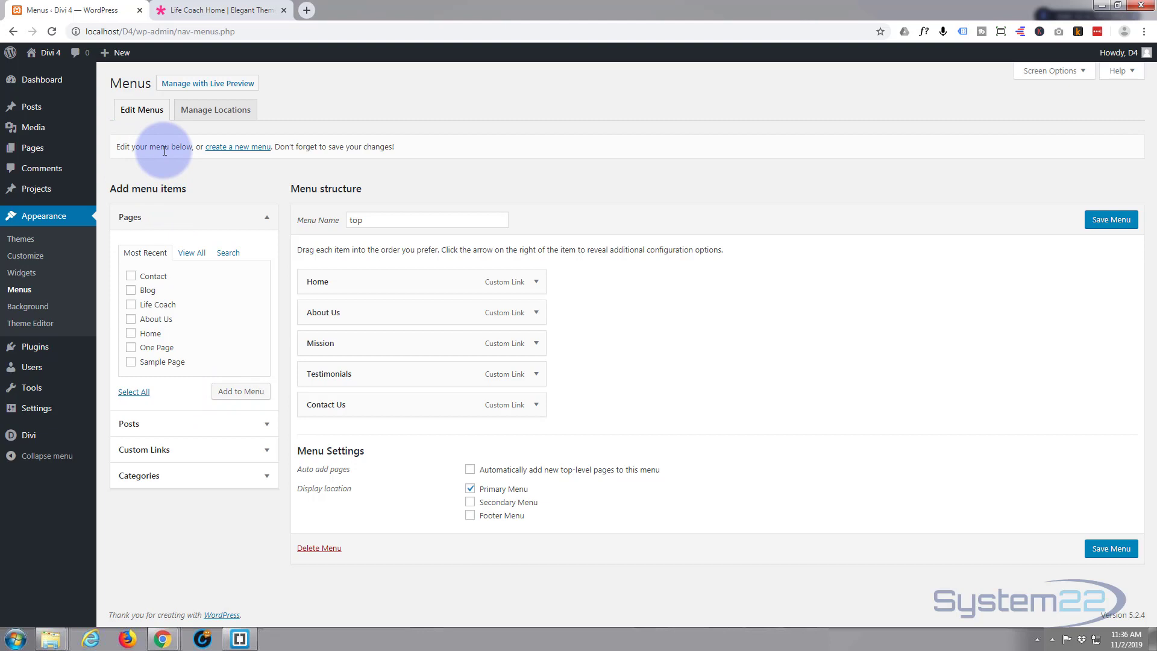
left_click(228, 151)
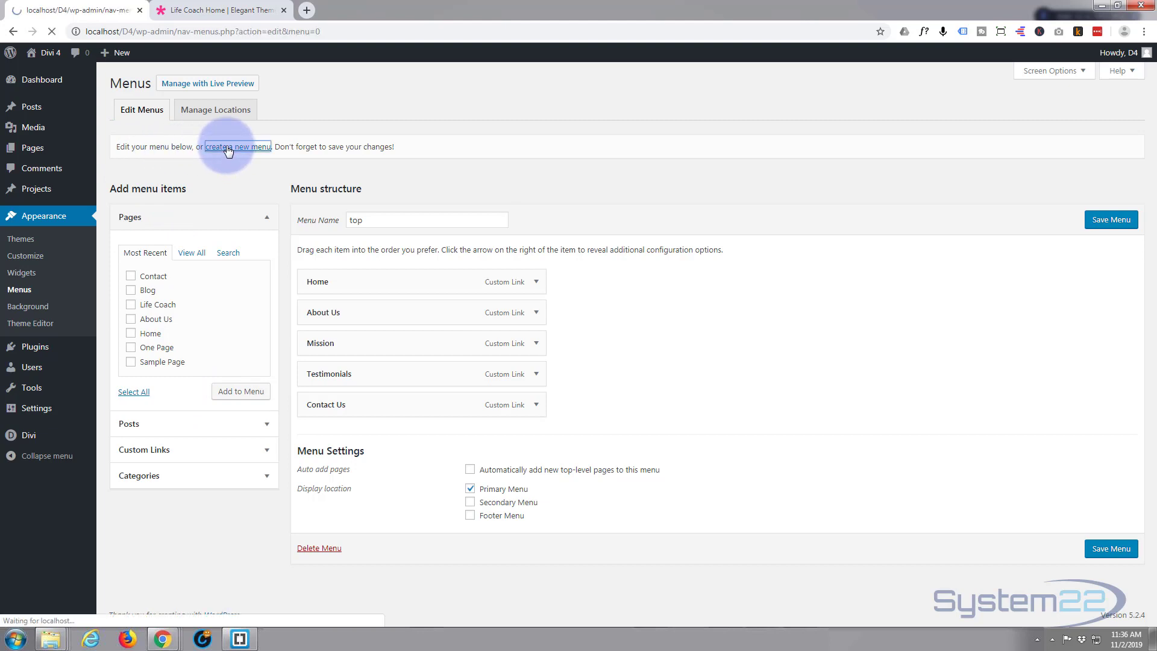
- Create the menu 'multi' and add the Home, About Us, Life Coach, Blog and Contact pages
left_click(369, 220)
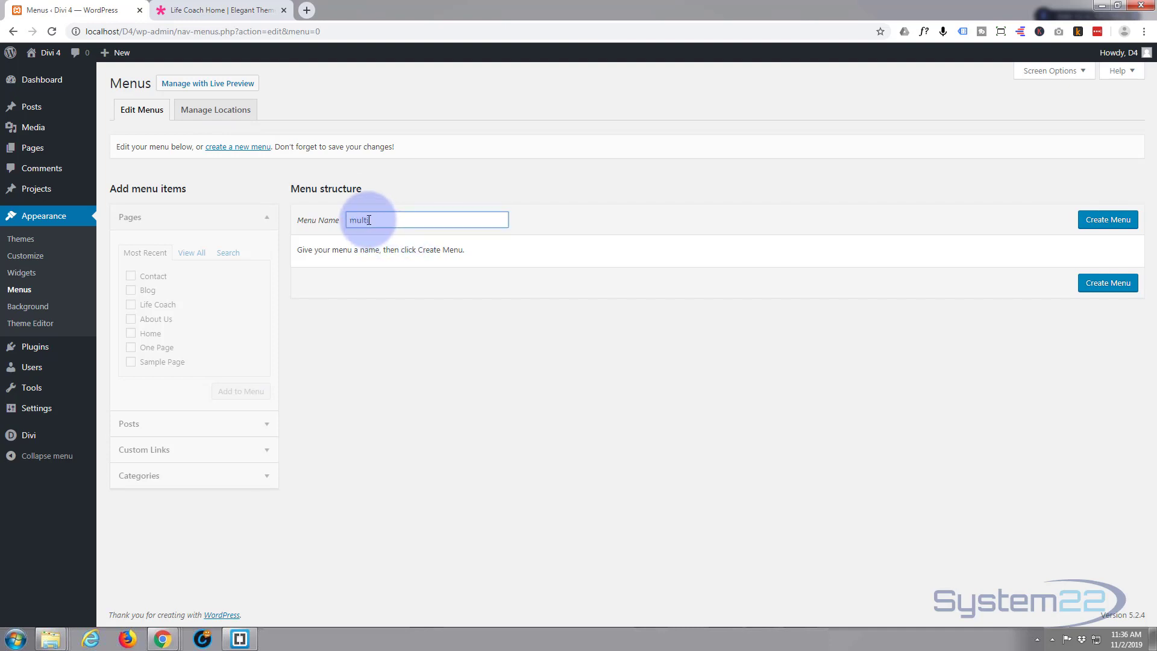
left_click(1107, 221)
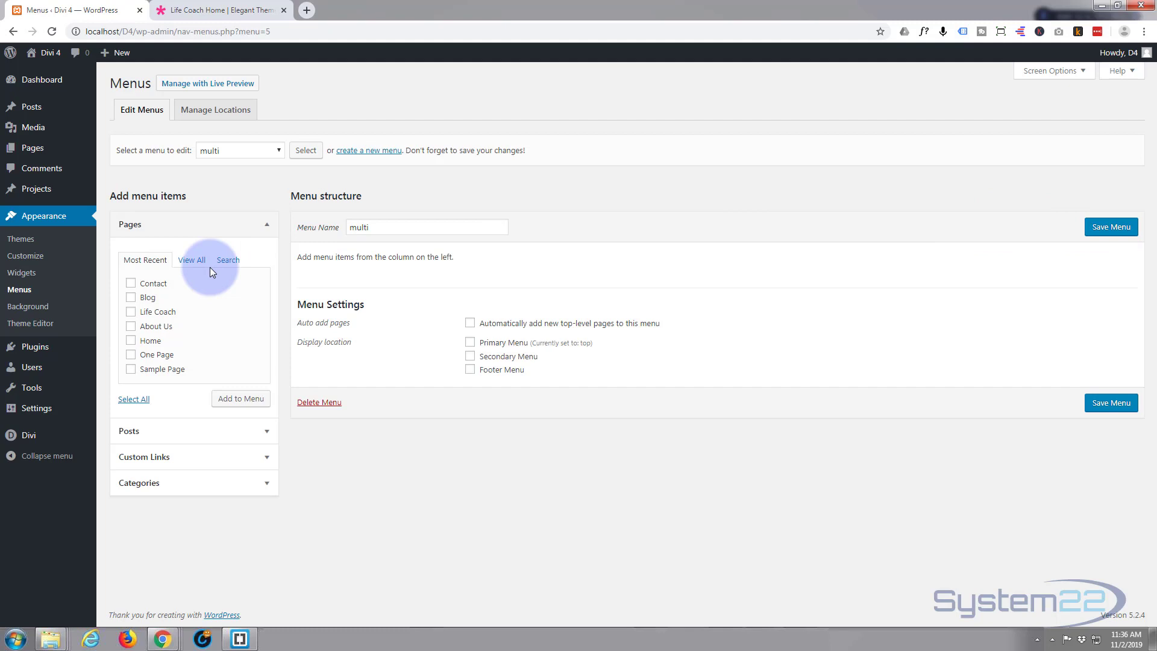
left_click(267, 230)
left_click(208, 229)
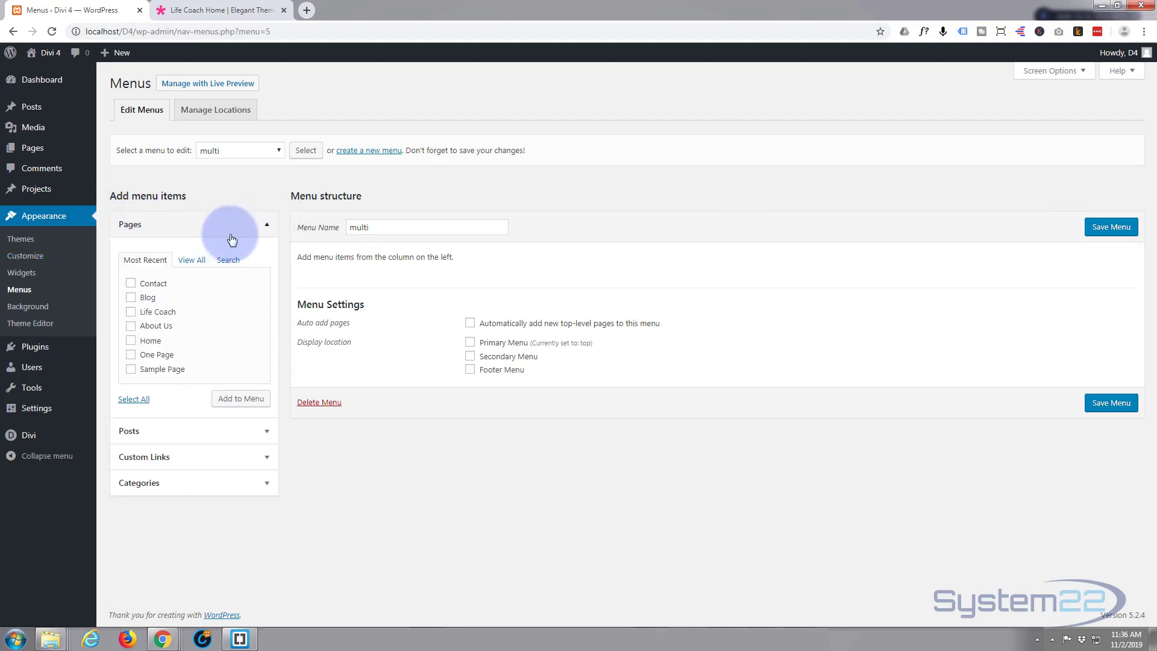
left_click(132, 284)
left_click(133, 298)
left_click(133, 312)
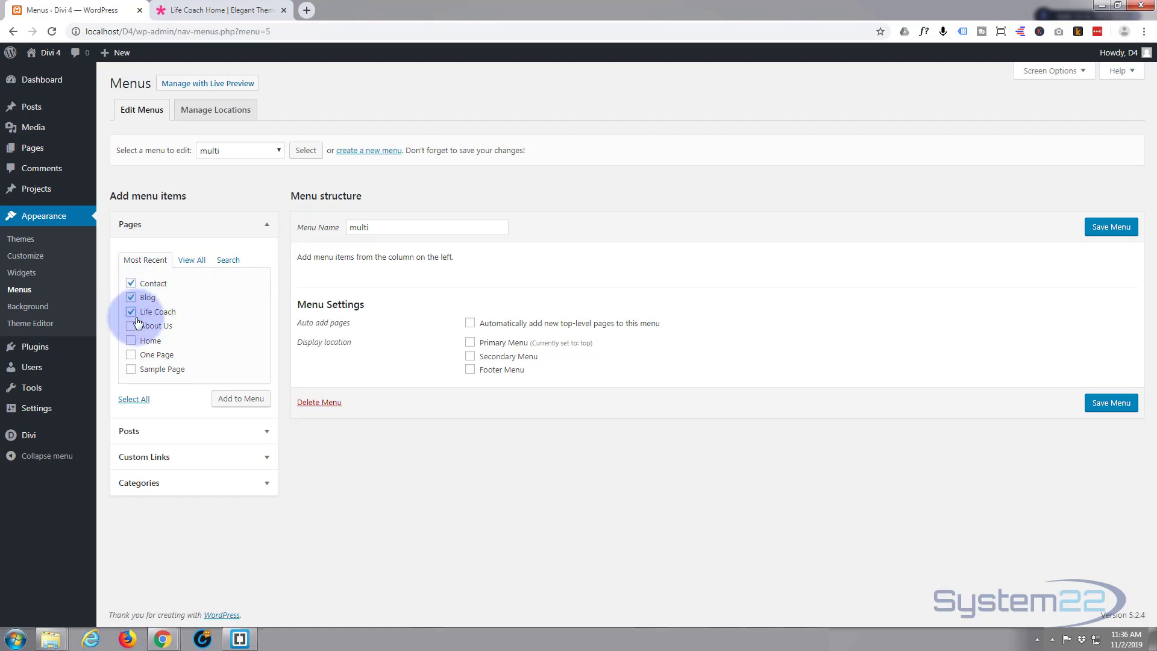
left_click(132, 326)
left_click(132, 340)
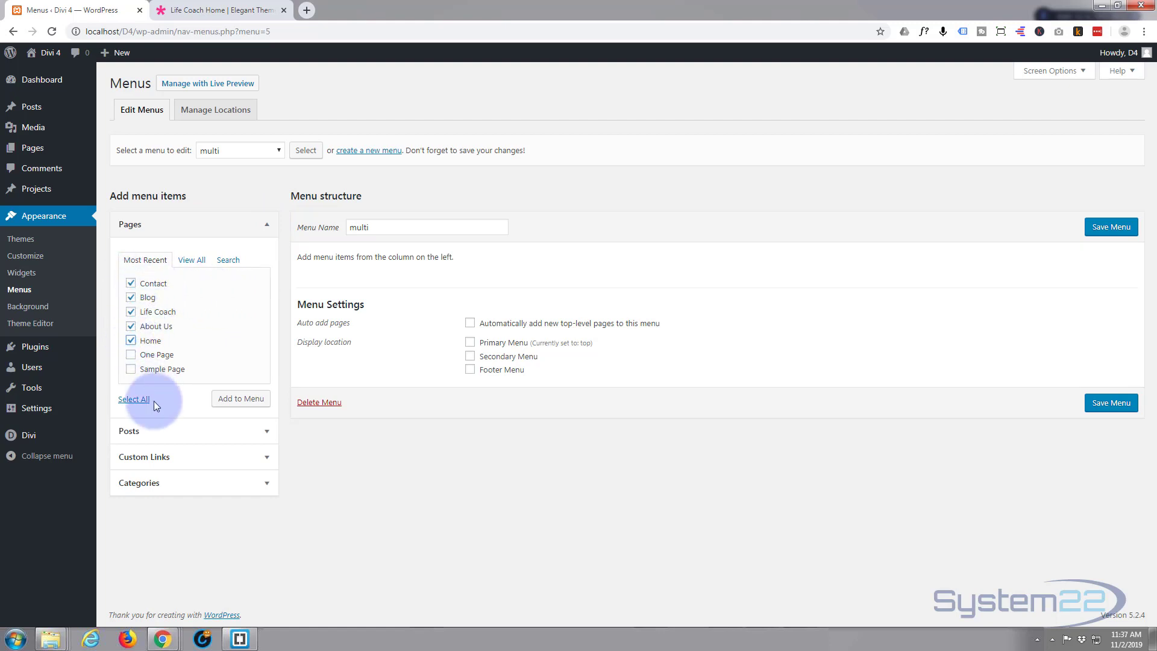
left_click(237, 400)
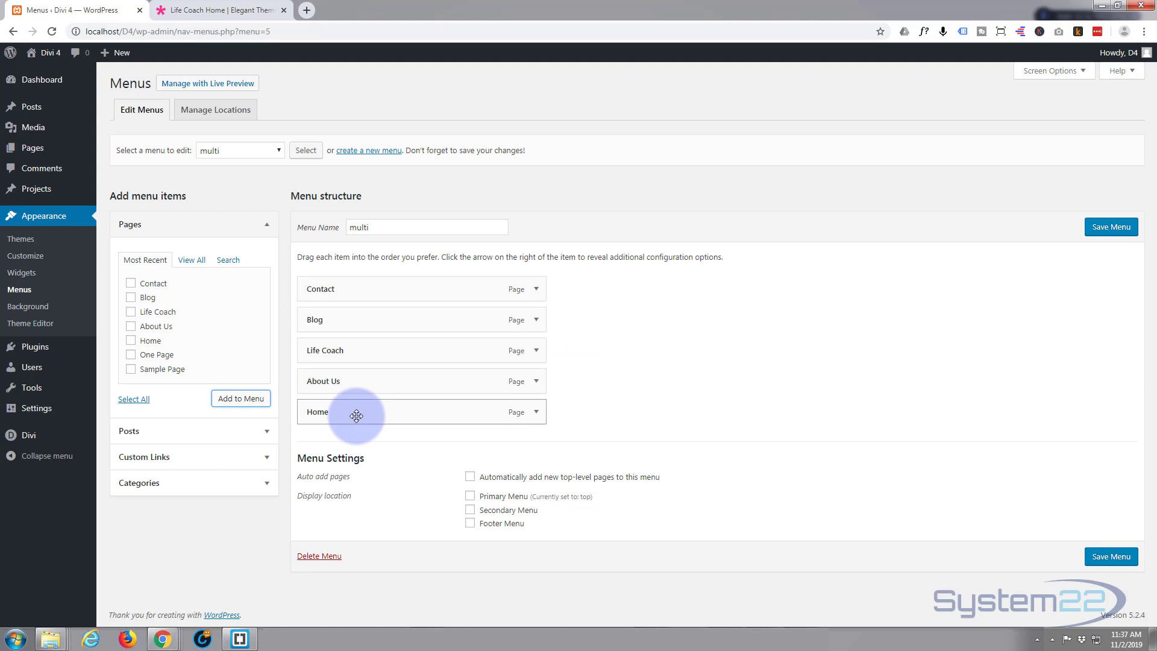
- Reorder the menu items to Home, About Us, Life Coach, Blog, Contact
left_click_drag(355, 410, 362, 289)
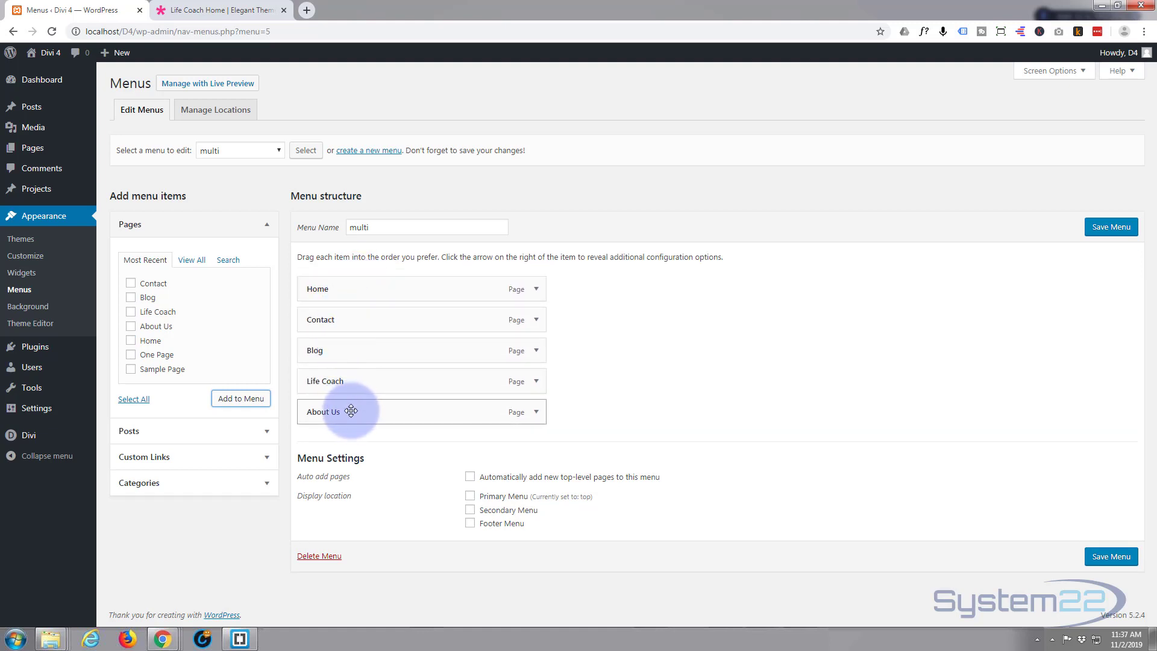
left_click_drag(351, 410, 350, 330)
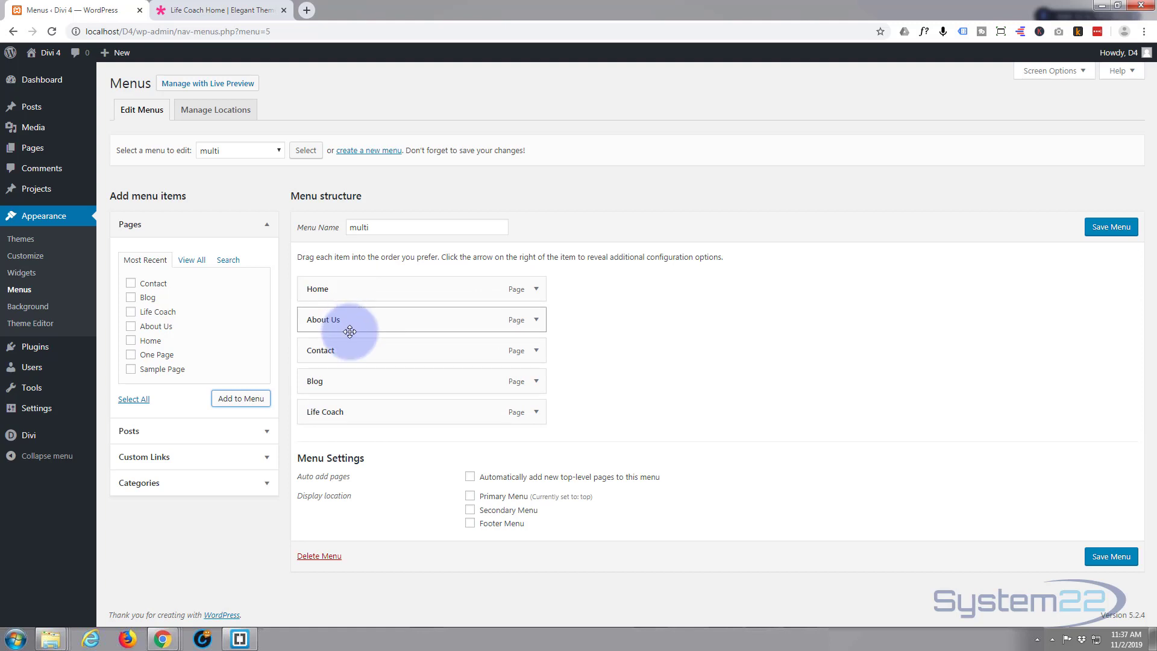
left_click_drag(346, 379, 348, 354)
left_click_drag(343, 413, 344, 351)
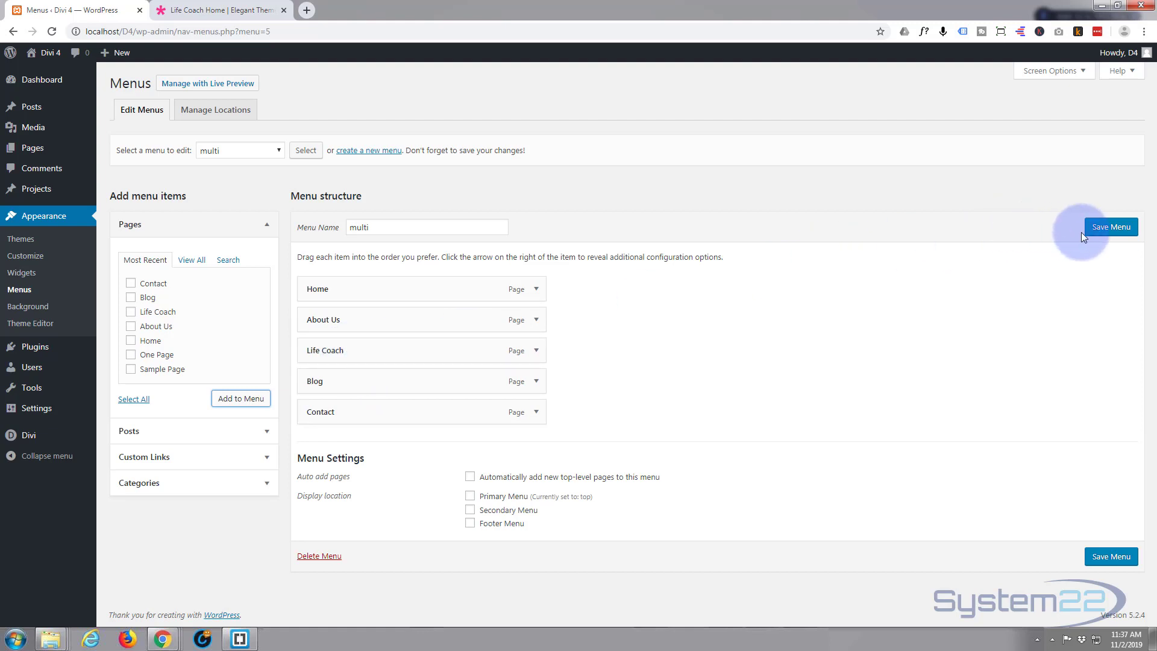
- Save the 'multi' menu, then launch Divi's Theme Customizer from the admin sidebar
left_click(1107, 228)
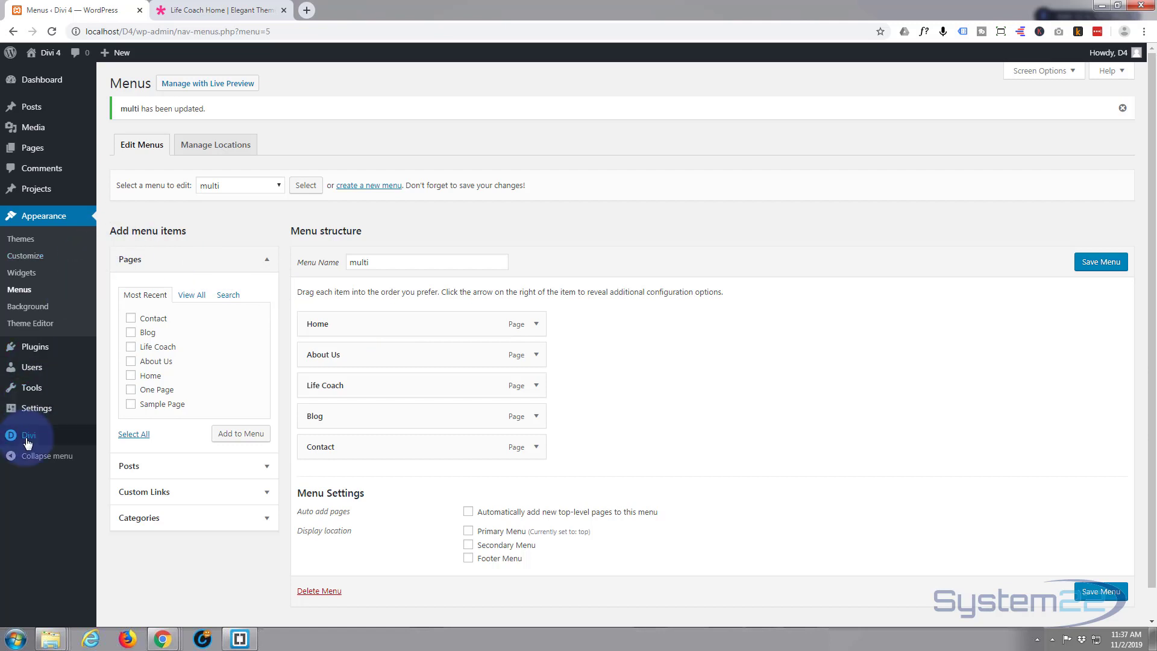
mouse_move(24, 437)
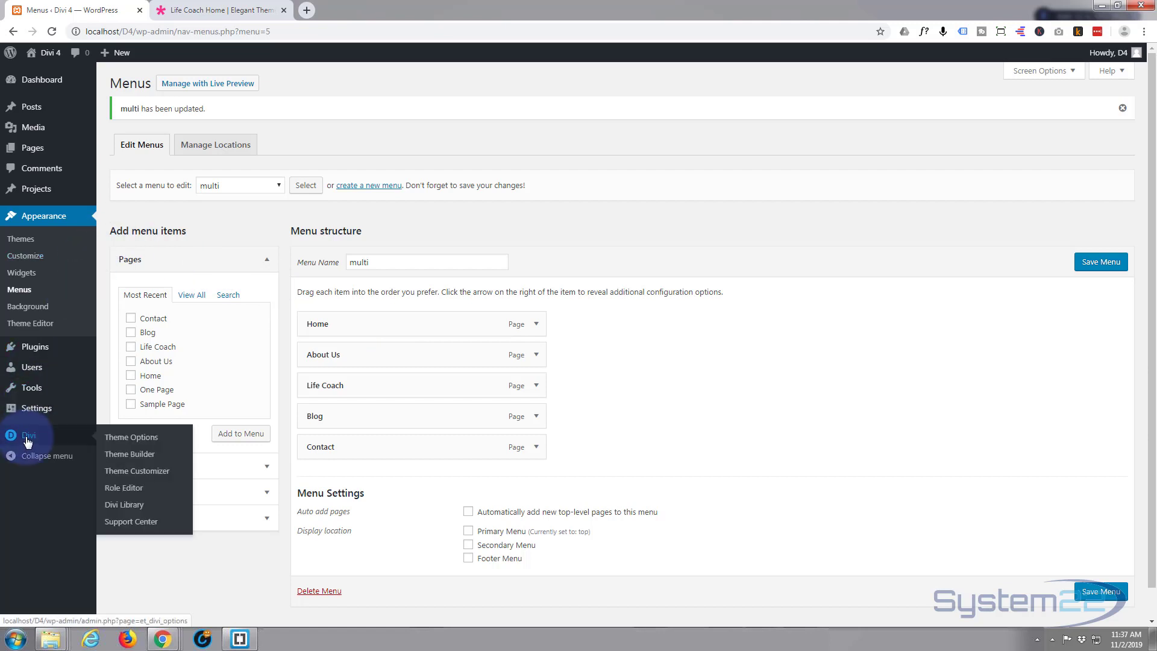
left_click(147, 472)
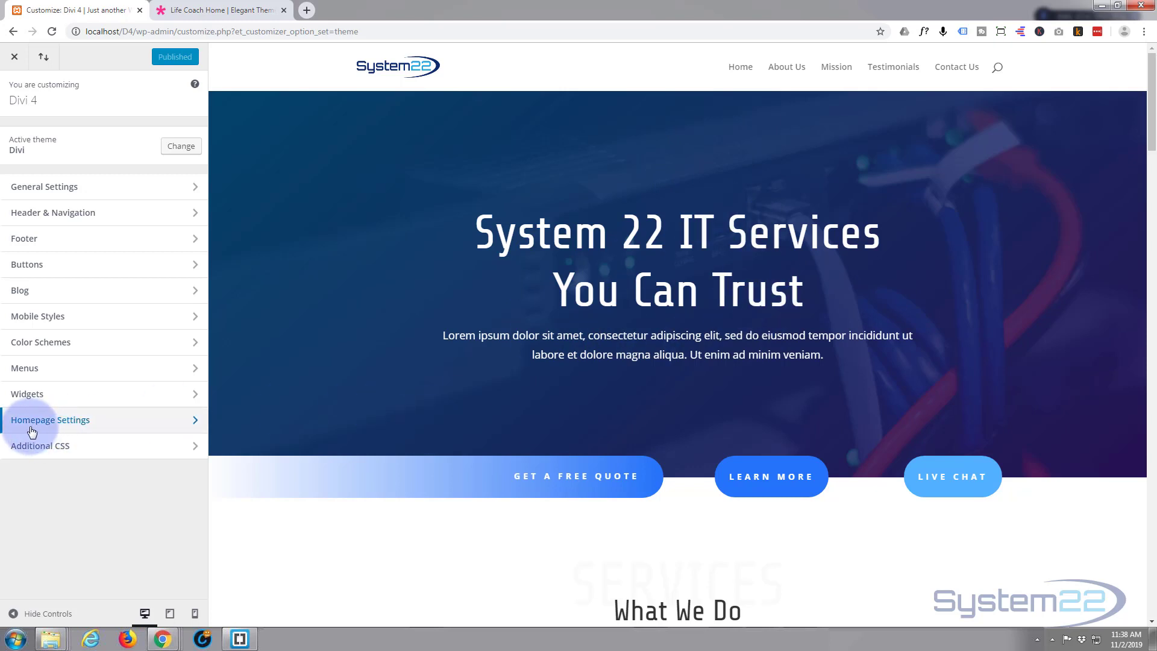
- In Homepage Settings, choose Home as the static homepage
left_click(116, 425)
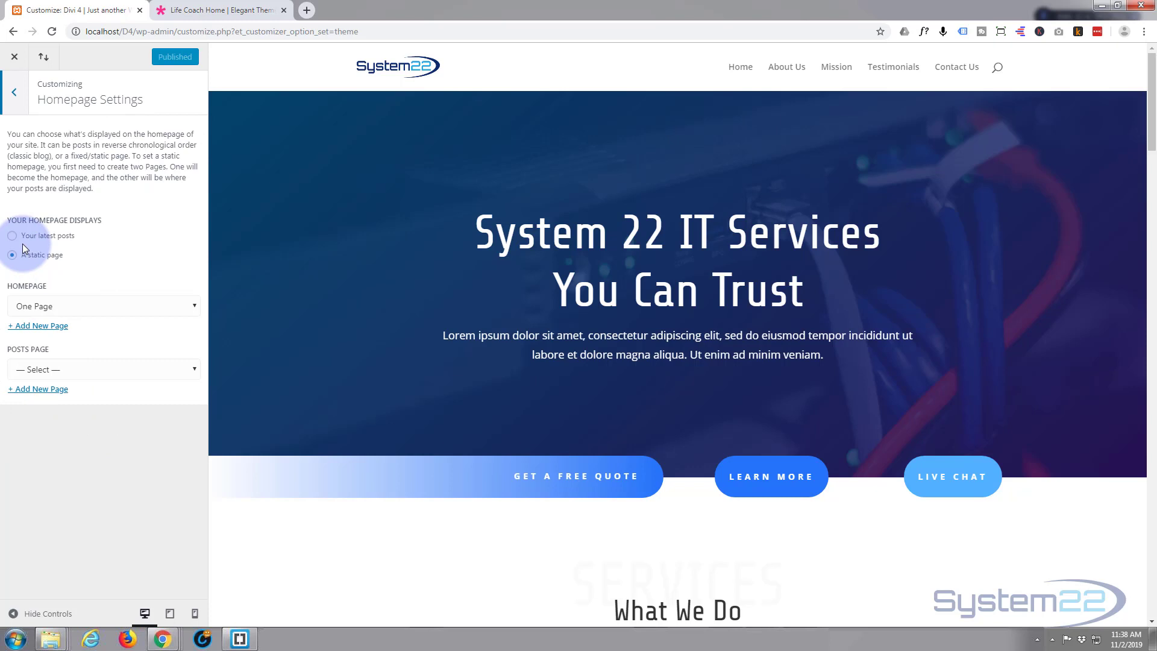
left_click(96, 305)
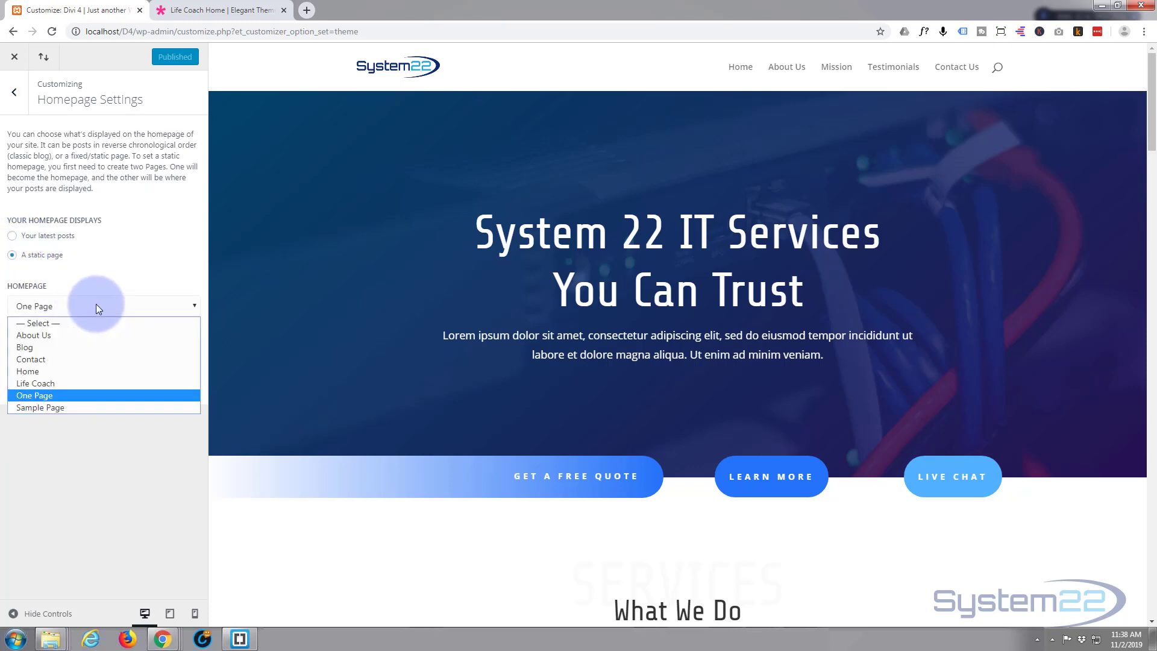
left_click(31, 372)
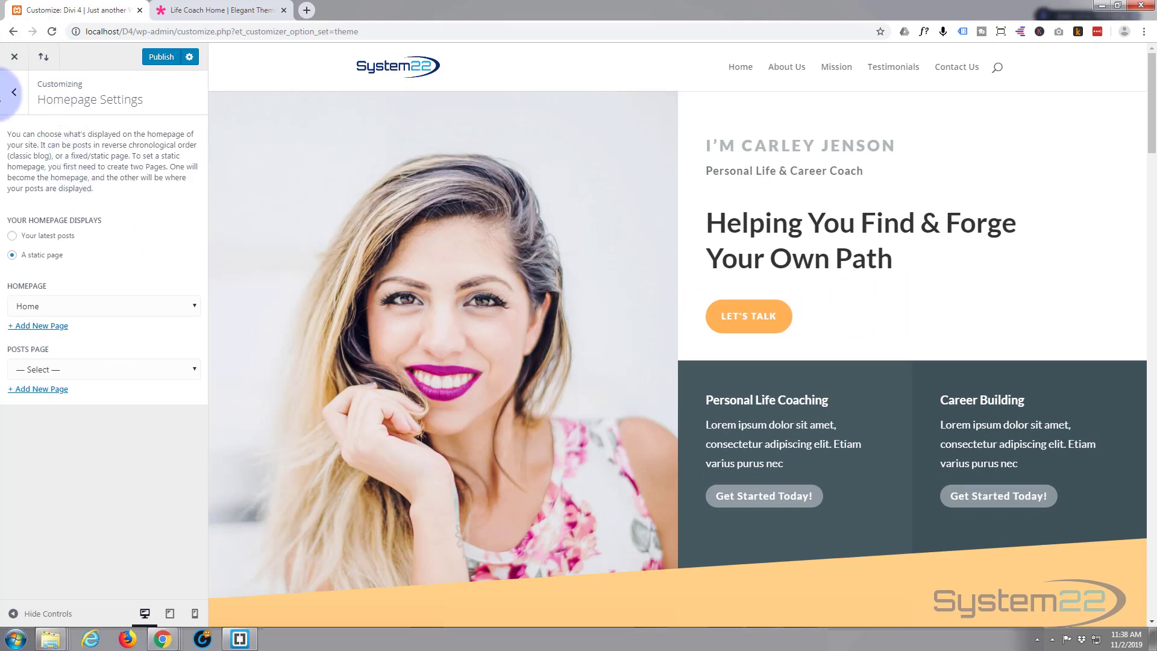
- Assign the 'multi' menu to the Primary Menu location under Menus > View All Locations
left_click(13, 96)
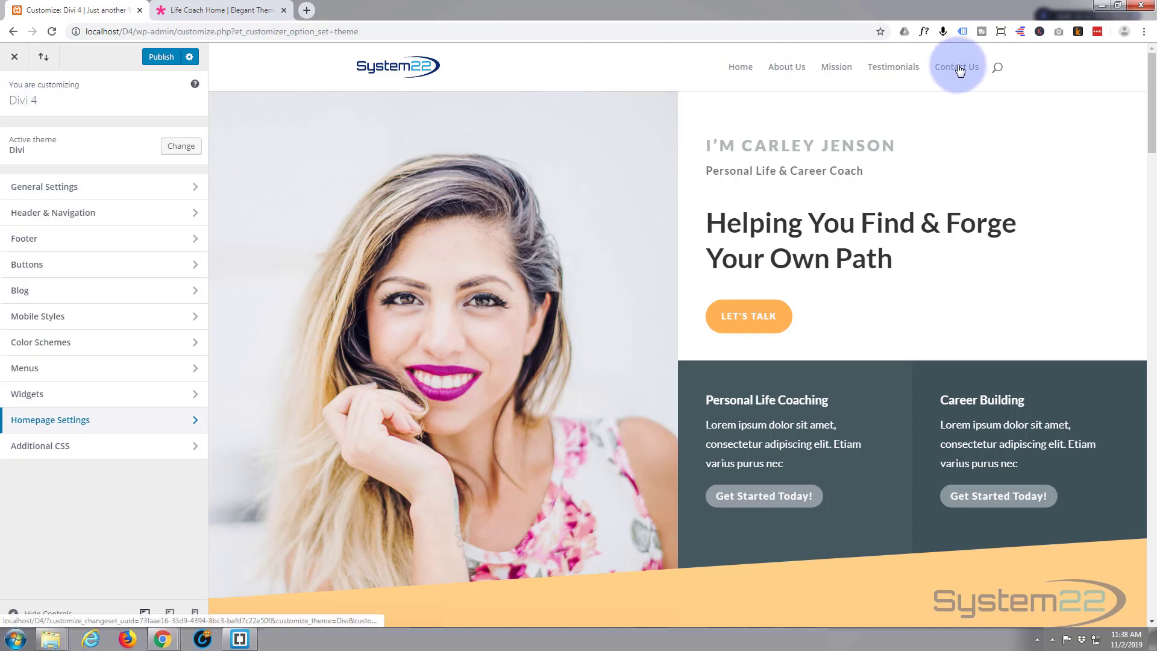
left_click(81, 375)
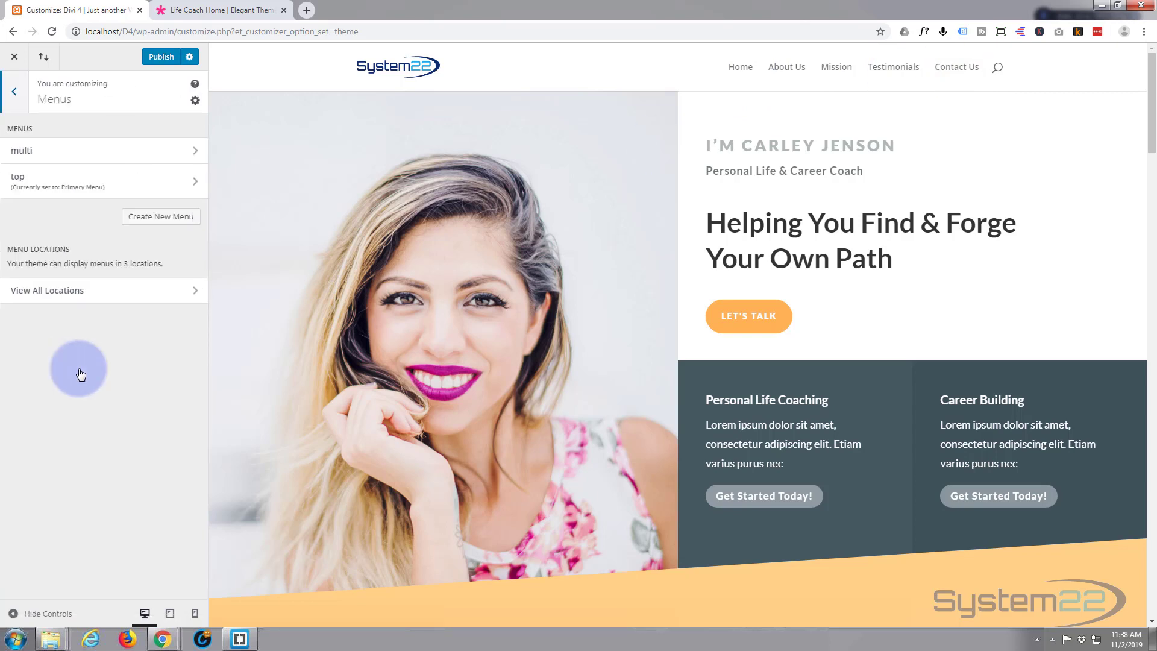
left_click(147, 295)
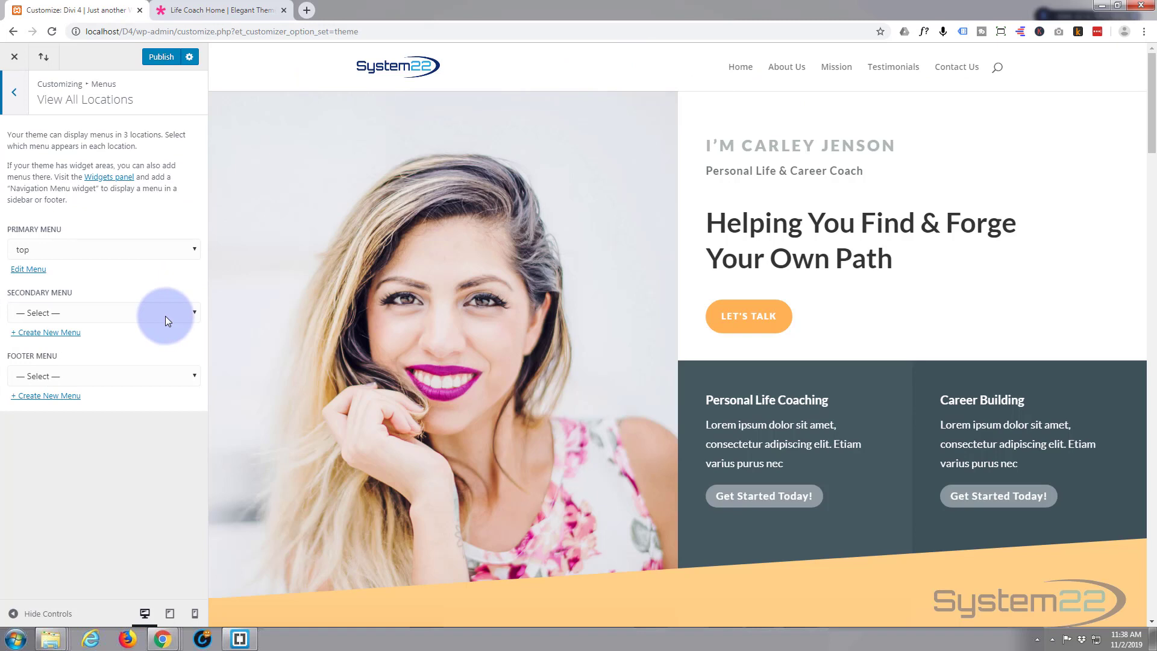
left_click(116, 249)
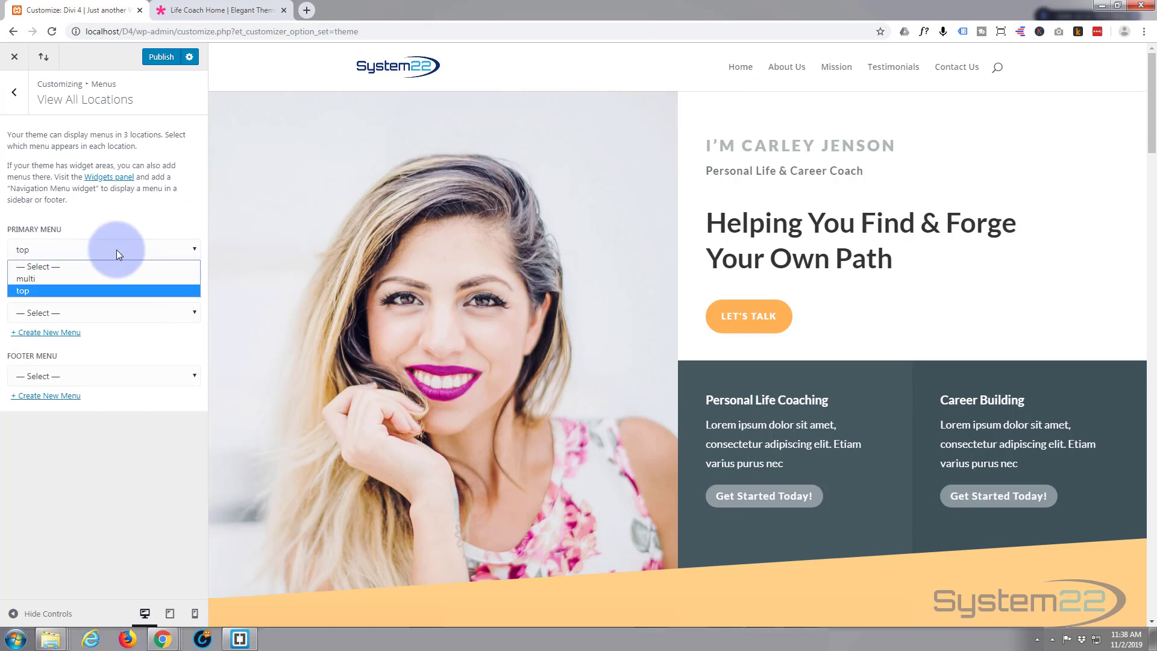
left_click(26, 279)
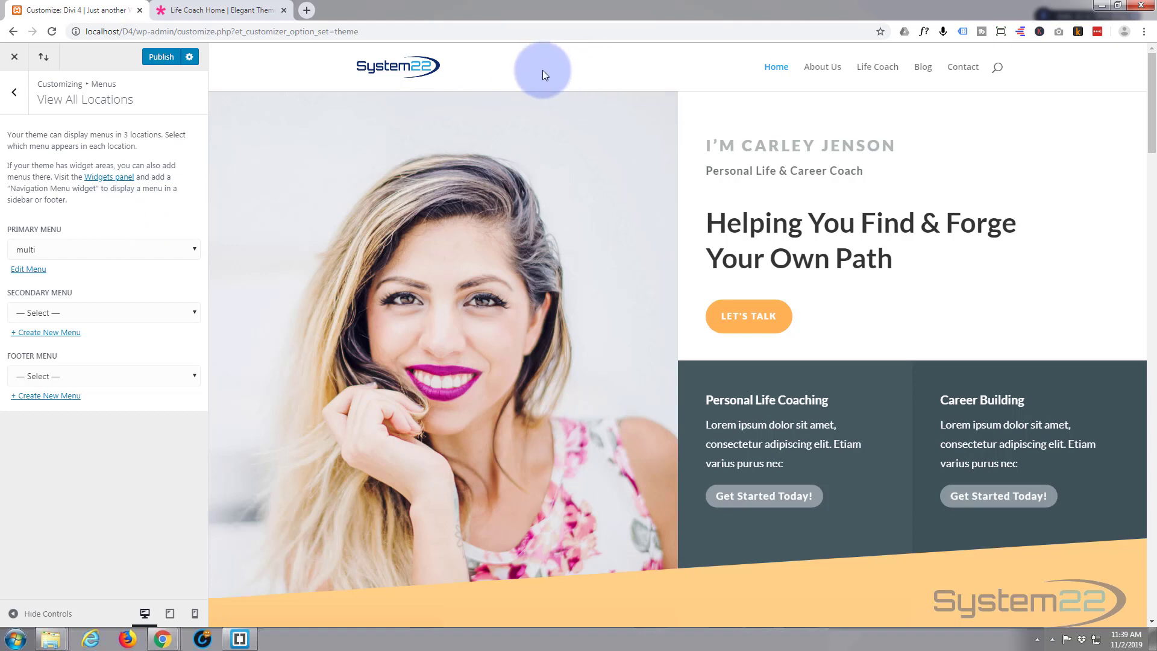
- Set the Header Format's Header Style to Centered Inline Logo
left_click(16, 96)
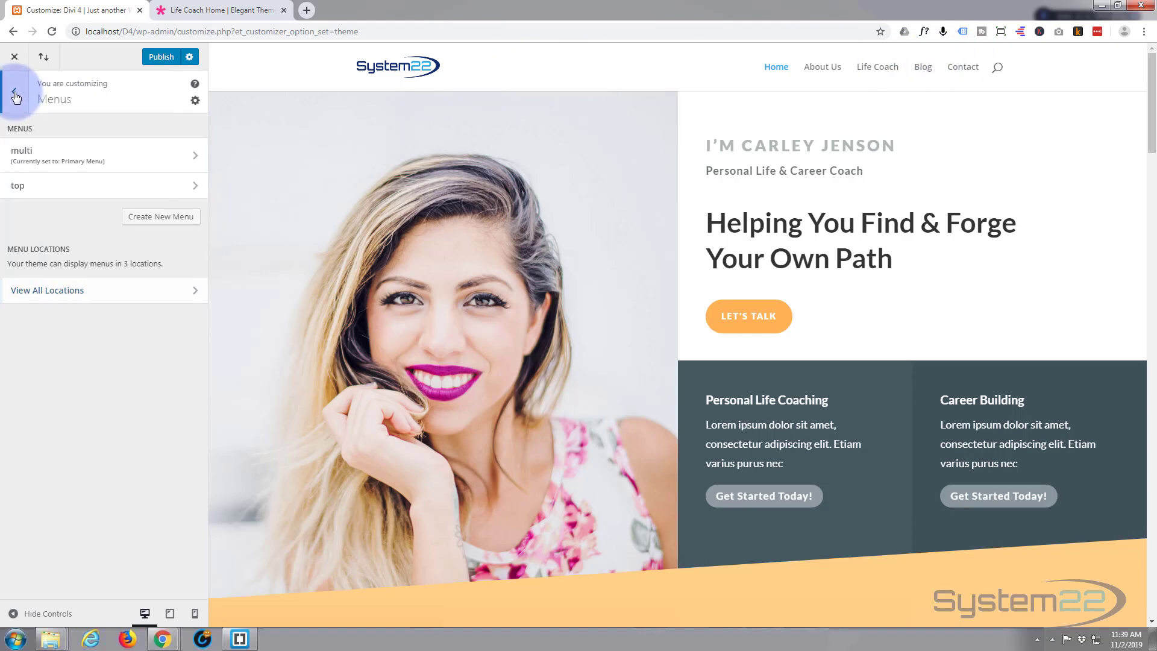
left_click(16, 96)
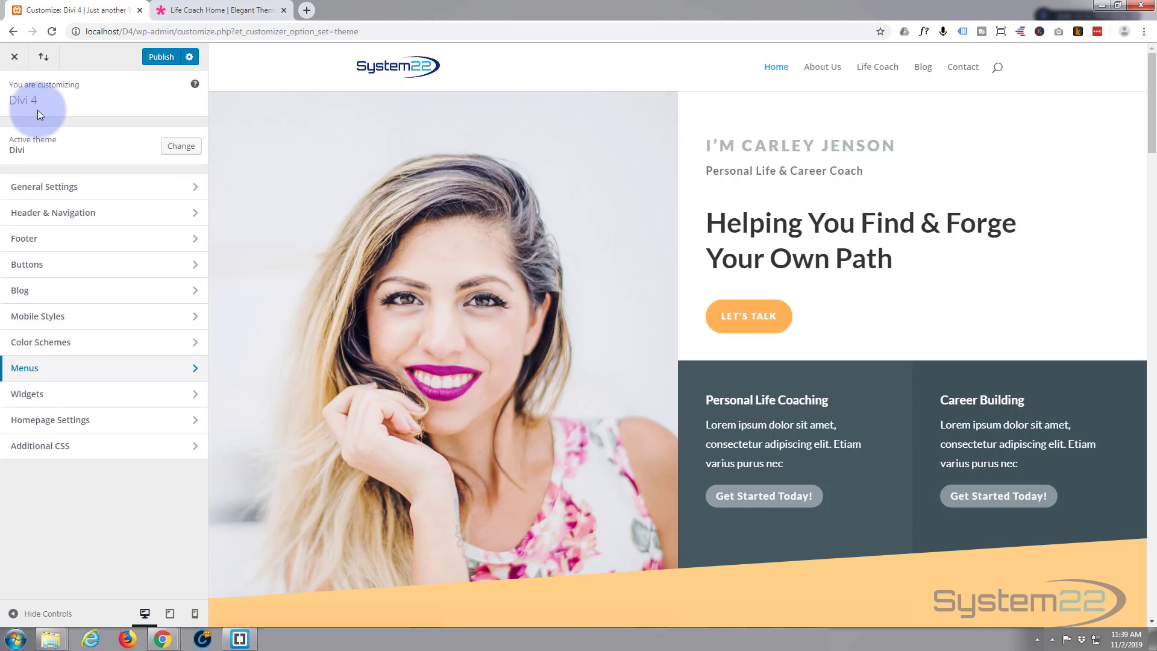
left_click(102, 215)
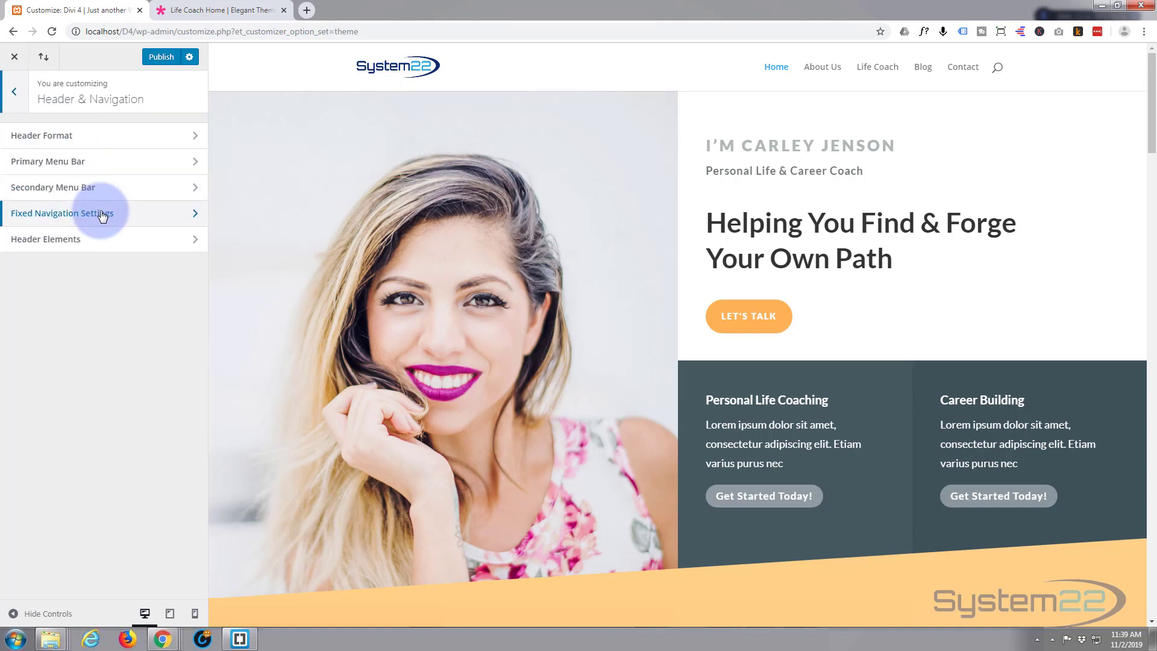
left_click(73, 139)
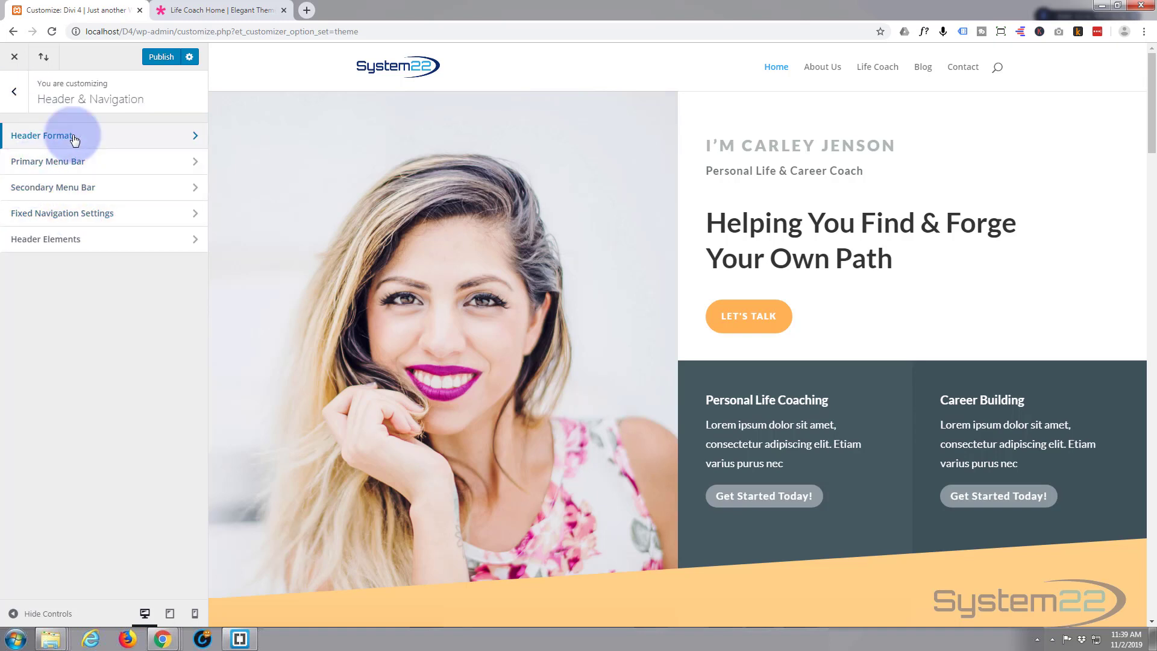
left_click(83, 156)
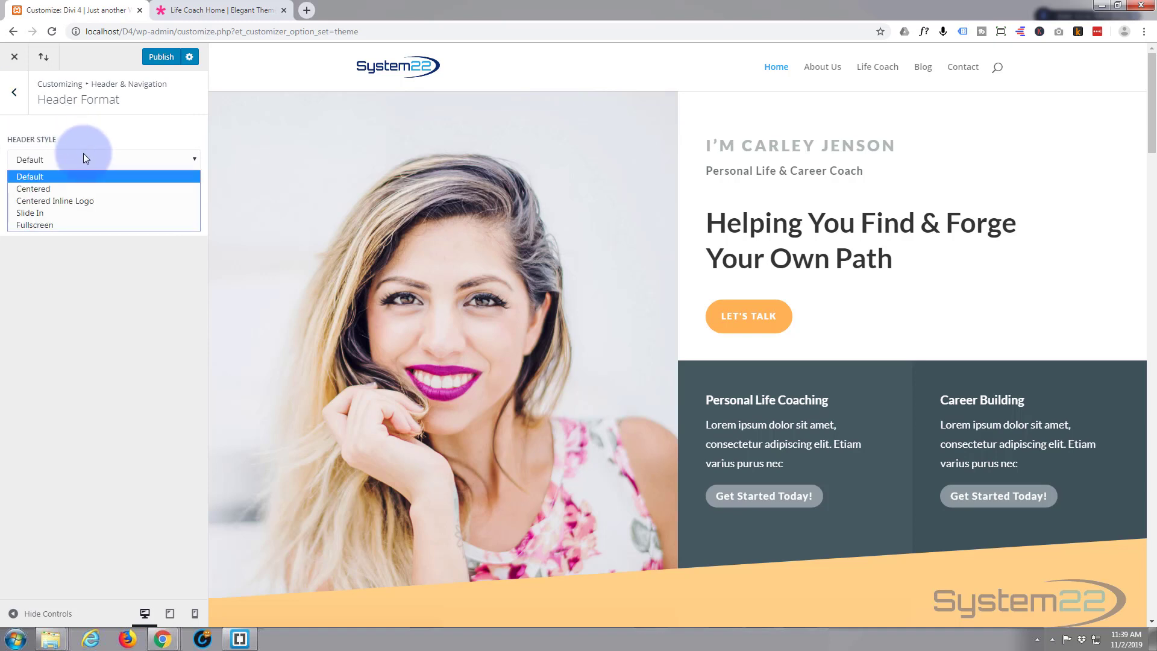
left_click(34, 189)
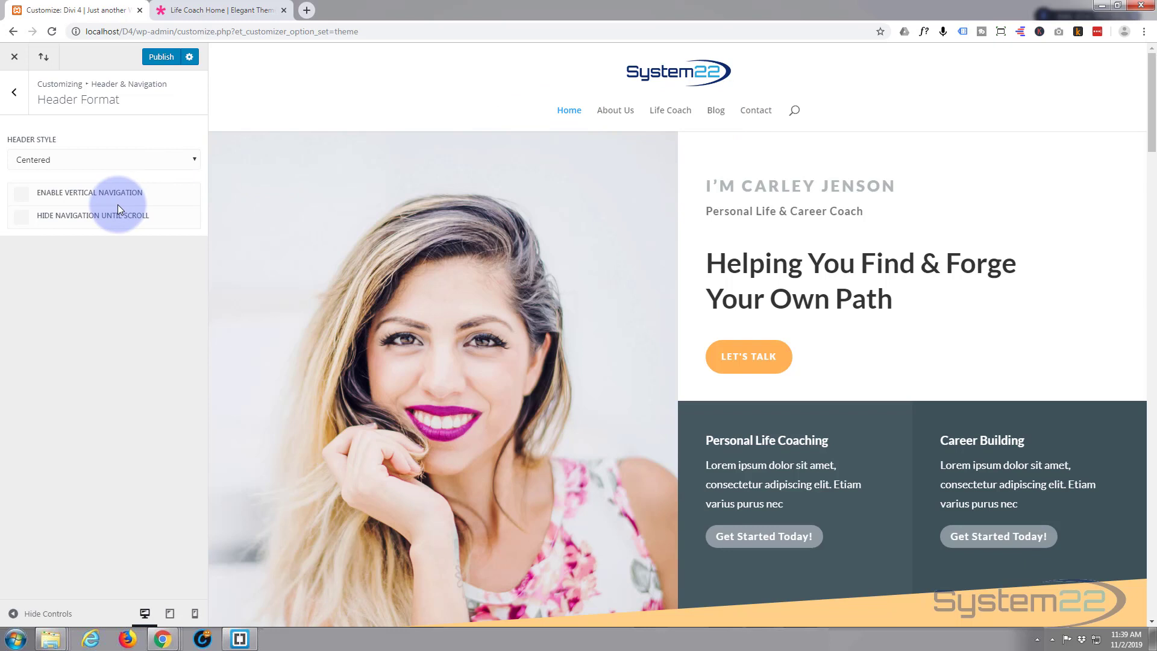
left_click(125, 159)
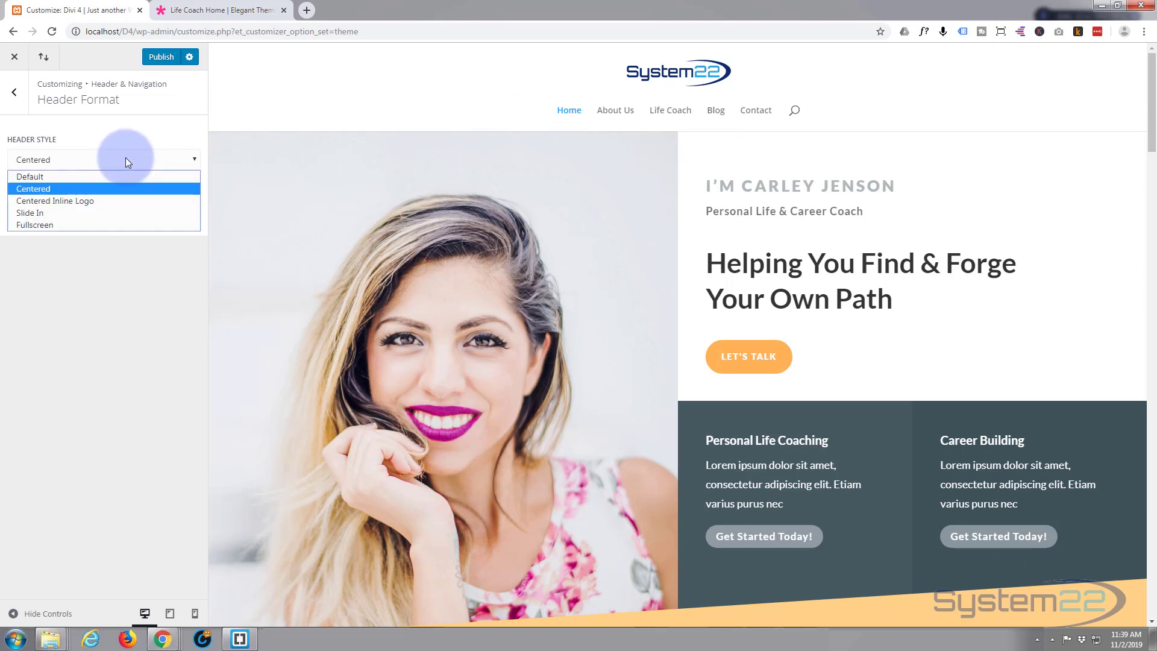
left_click(106, 201)
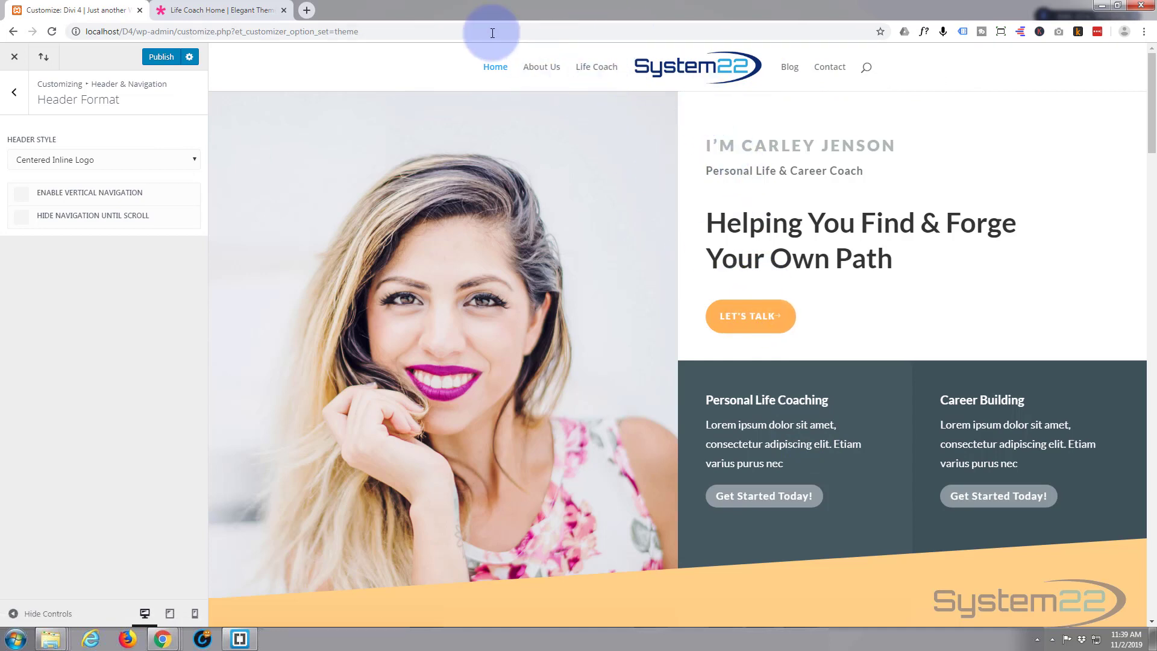
- Publish the menu and header changes from the Customizer
left_click(13, 92)
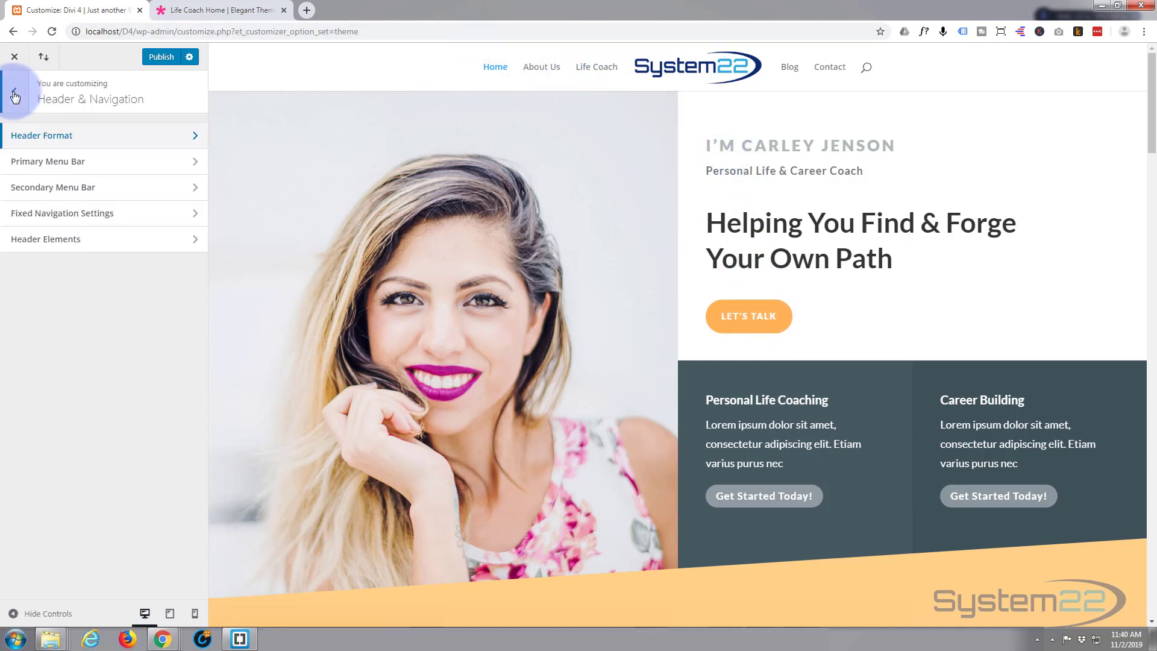
left_click(18, 95)
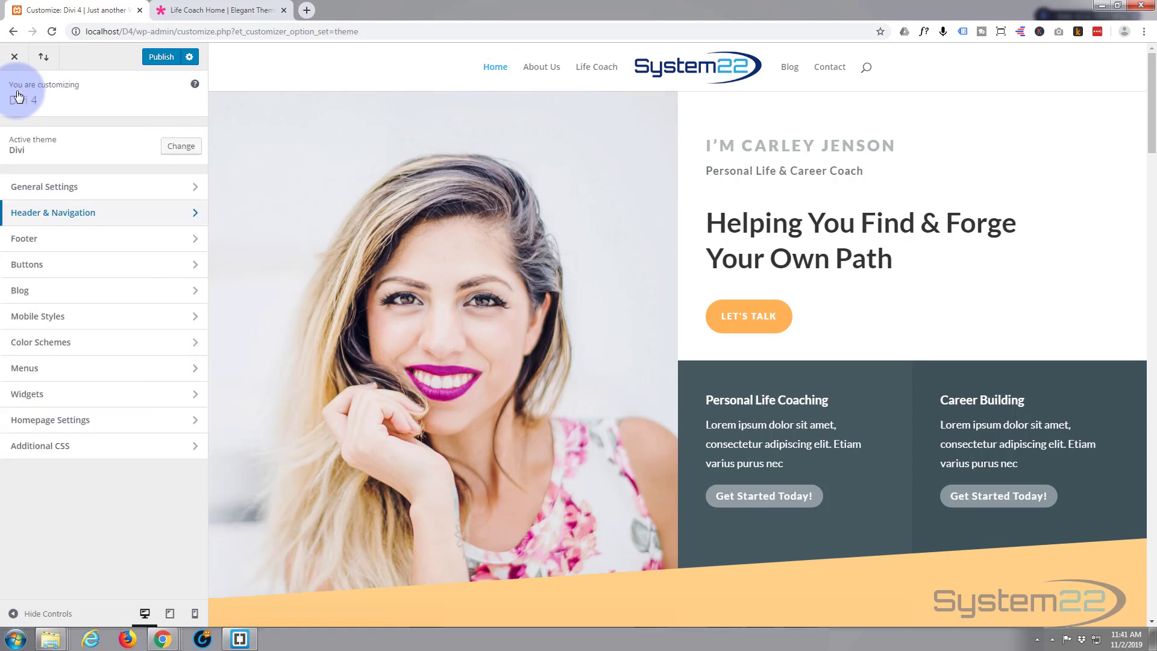
left_click(162, 57)
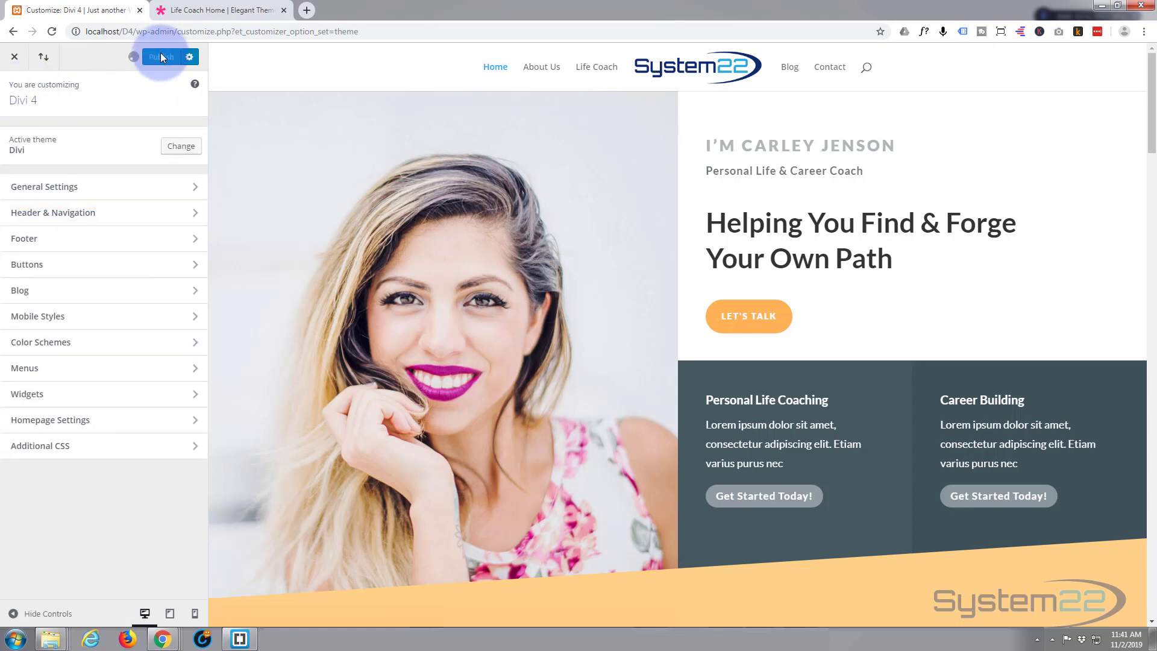
- Close the Customizer and scroll through the live site to review the new inline-logo header
left_click(16, 59)
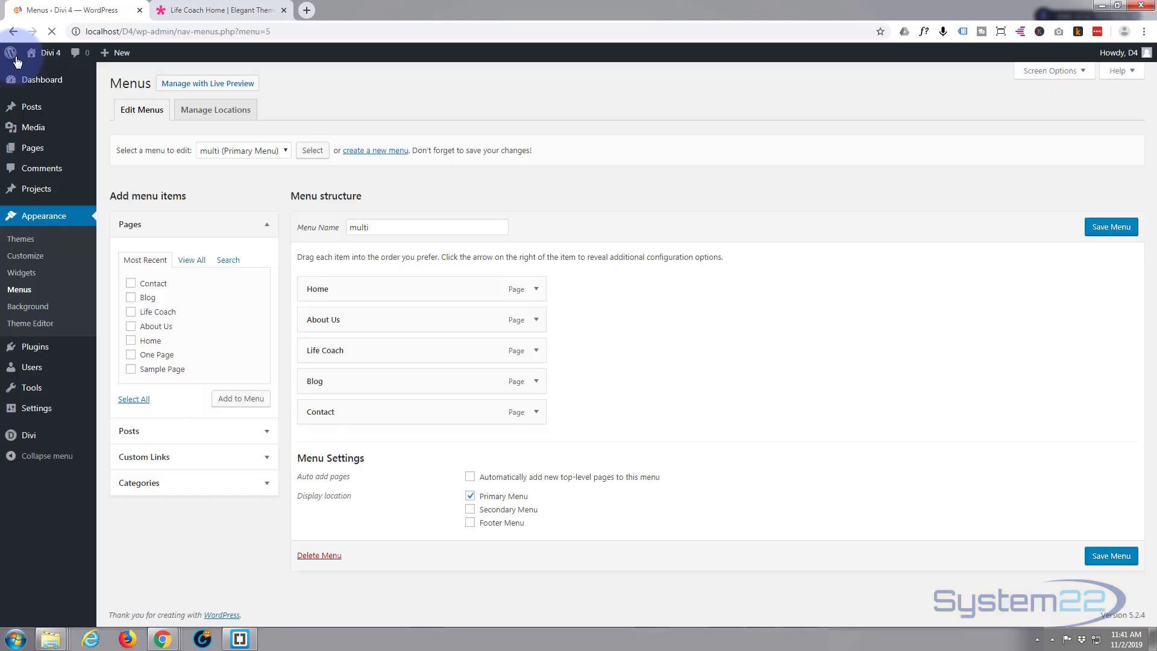
mouse_move(17, 60)
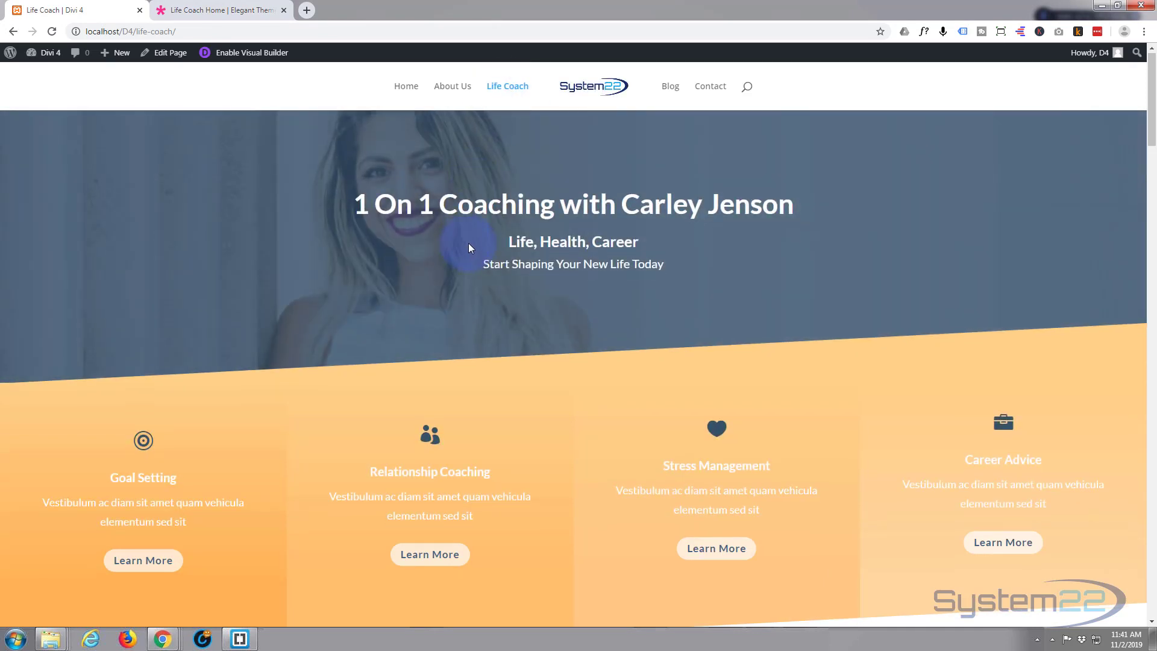
scroll(469, 244, "down", 3)
scroll(471, 244, "down", 10)
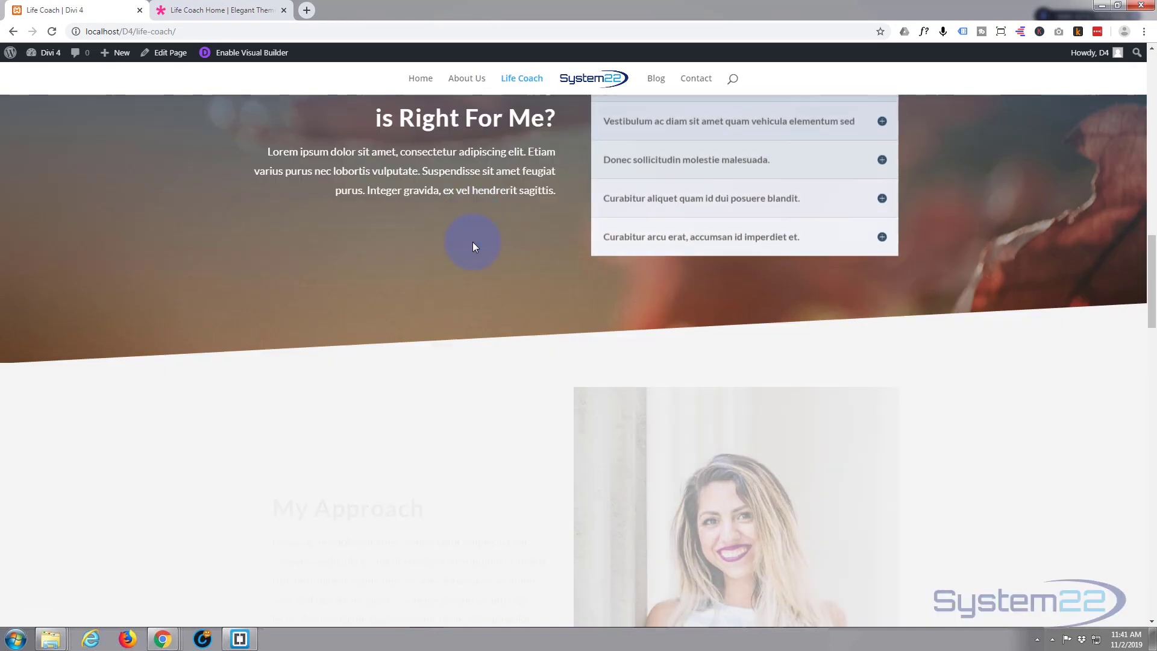
scroll(473, 241, "up", 2)
scroll(474, 241, "up", 10)
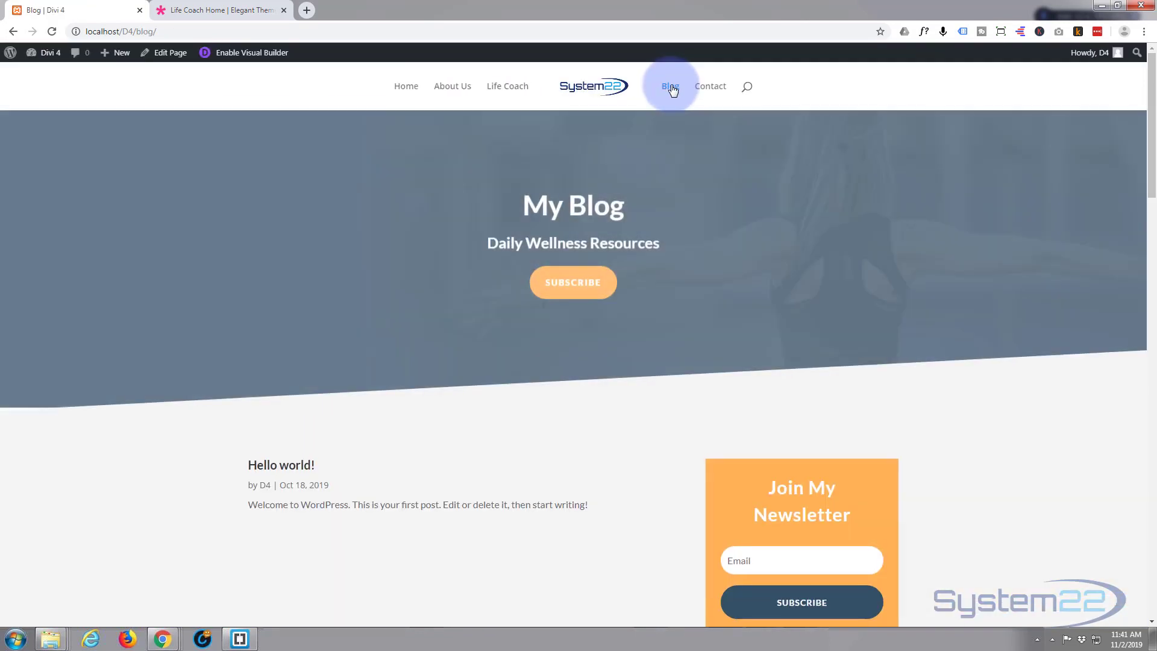
scroll(456, 239, "down", 10)
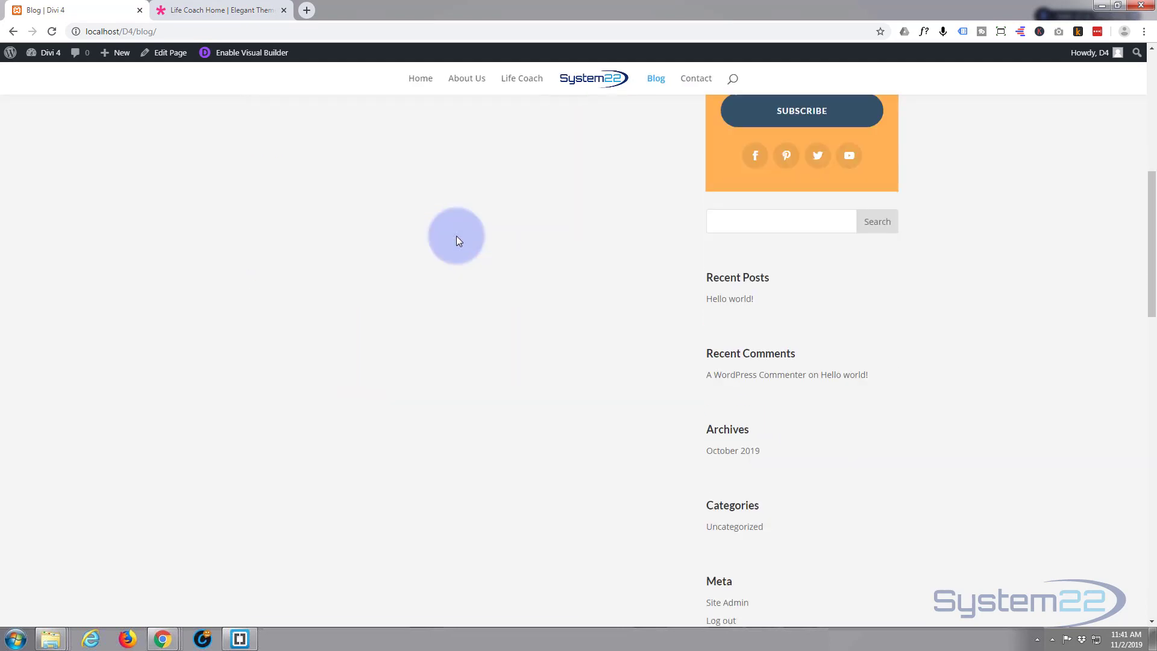
scroll(457, 241, "up", 10)
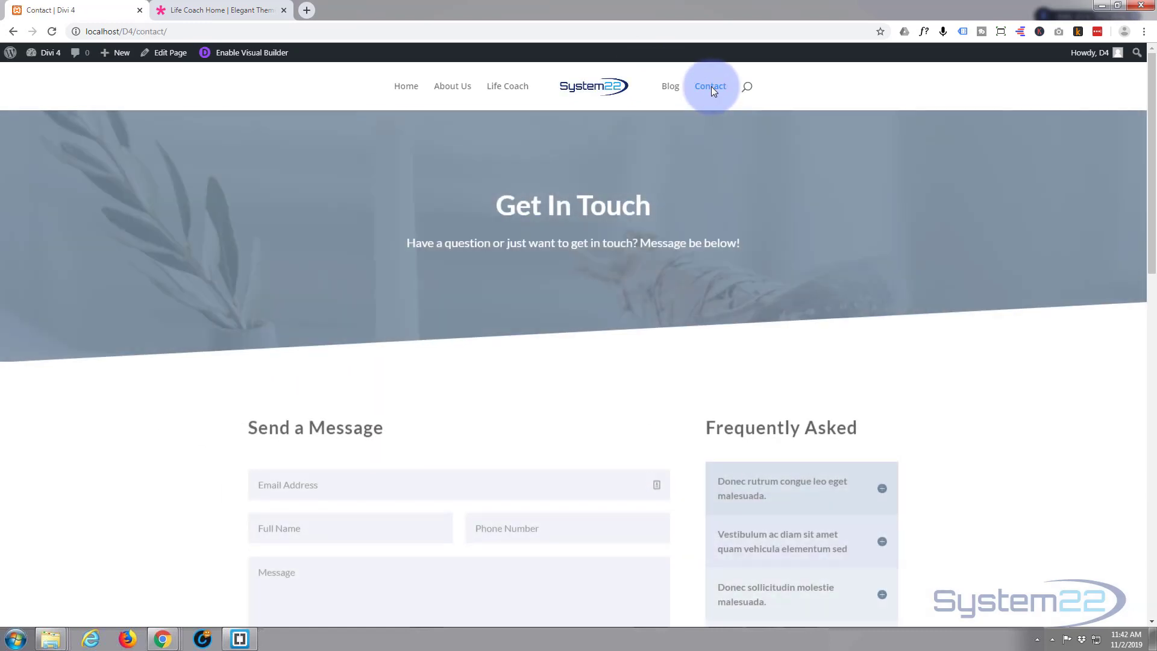
scroll(331, 215, "down", 1)
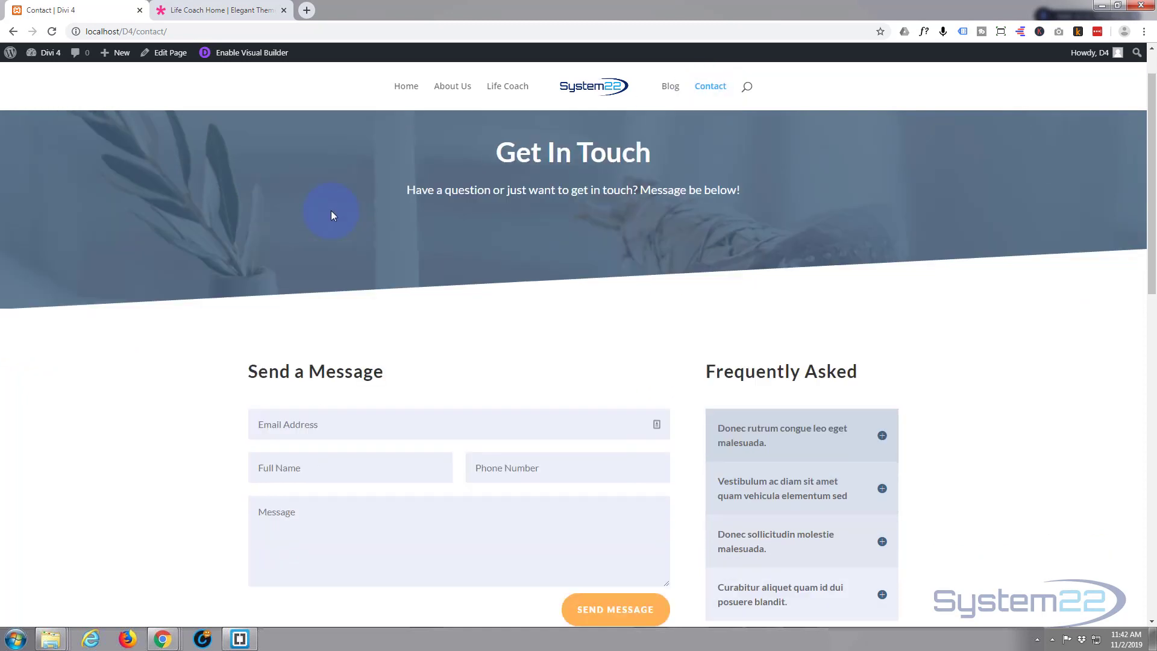
scroll(331, 211, "down", 1)
scroll(330, 209, "up", 2)
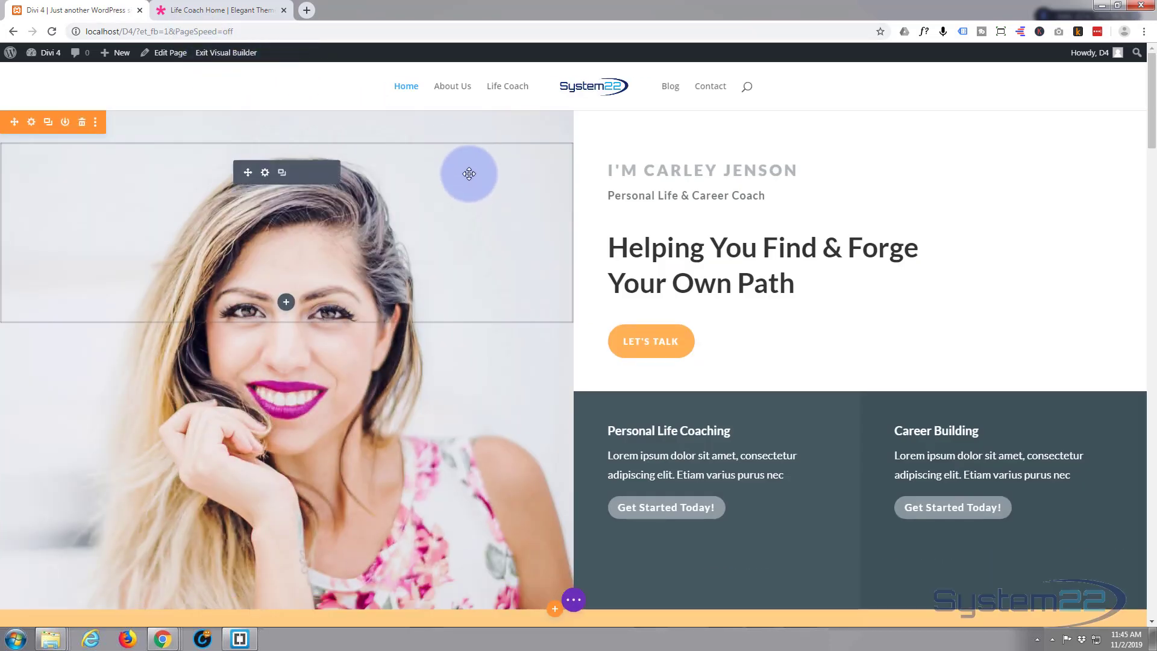
- Open the hero section's settings, inspect the Background options, then cancel without saving
left_click(44, 126)
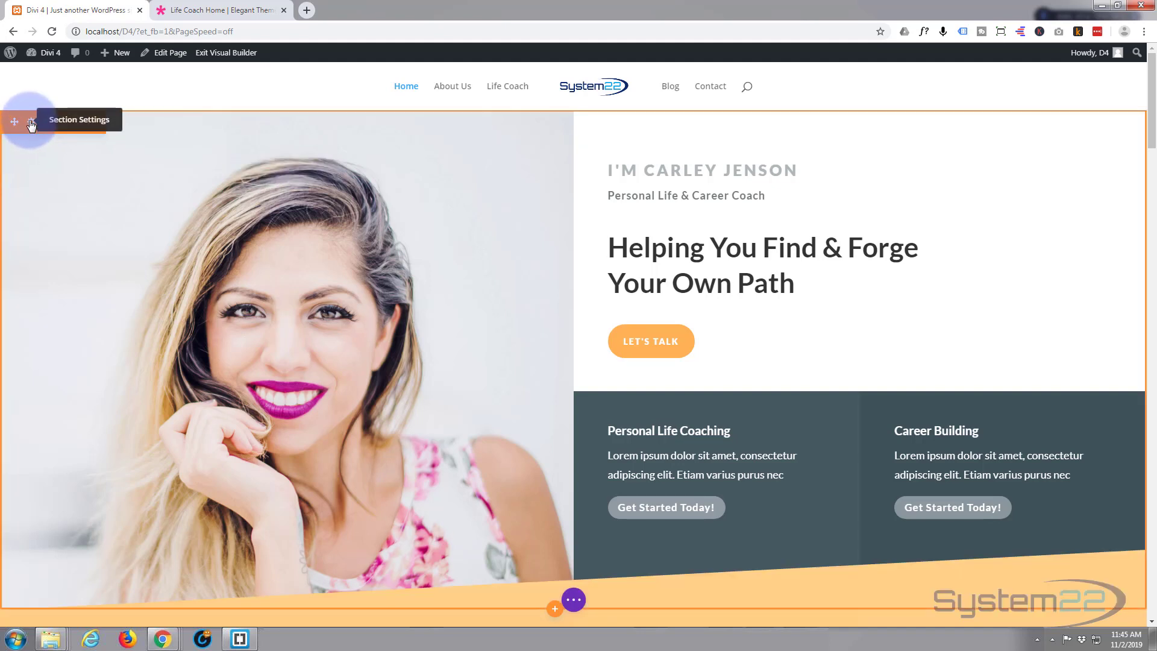
left_click(31, 124)
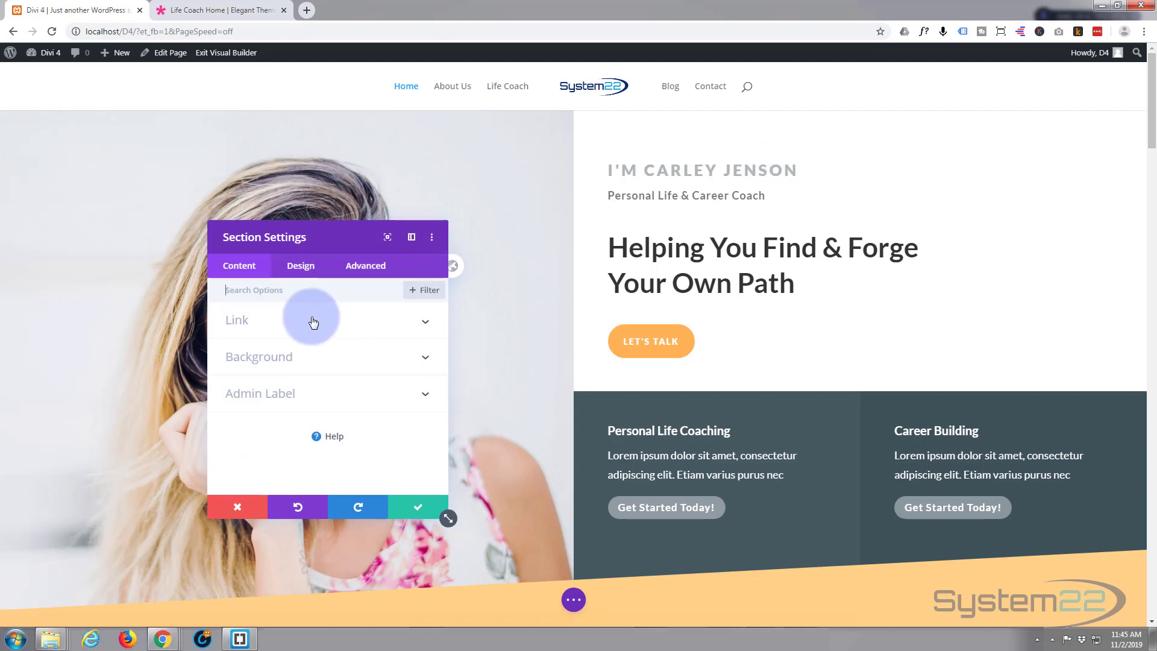
left_click(339, 358)
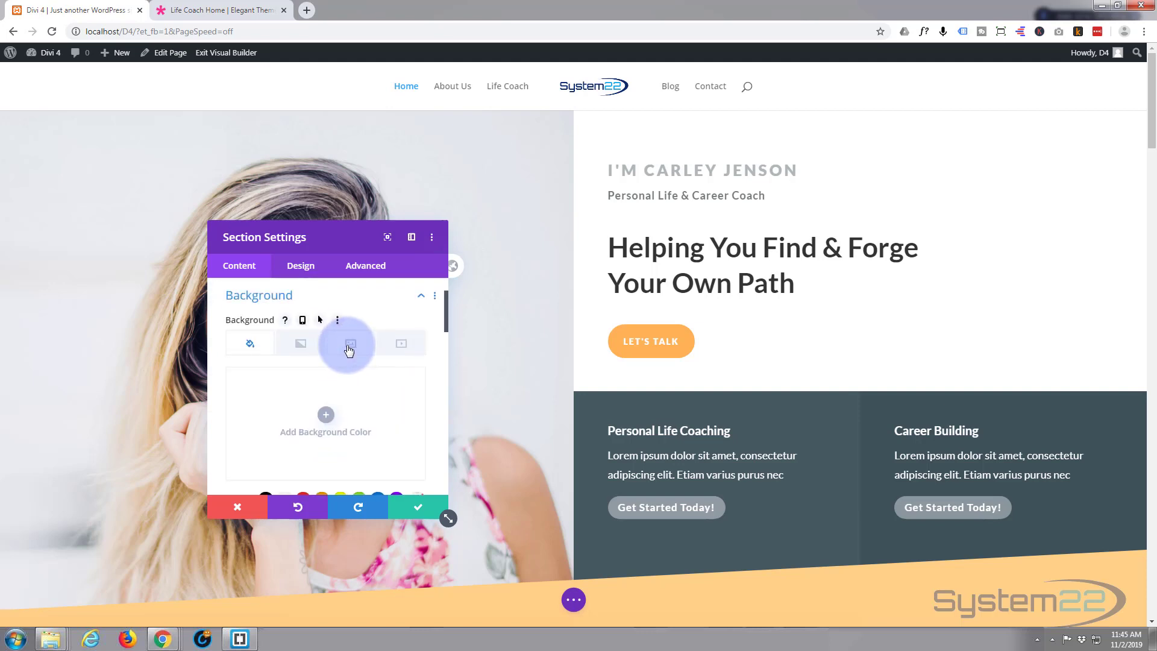
scroll(347, 341, "down", 5)
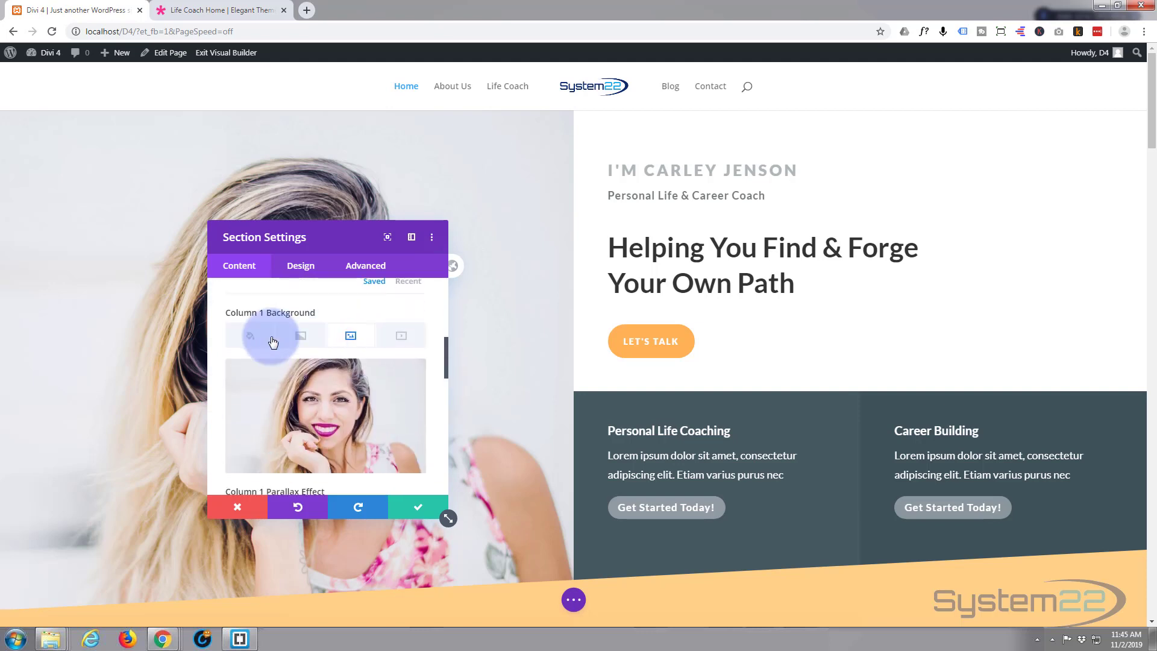
left_click(239, 507)
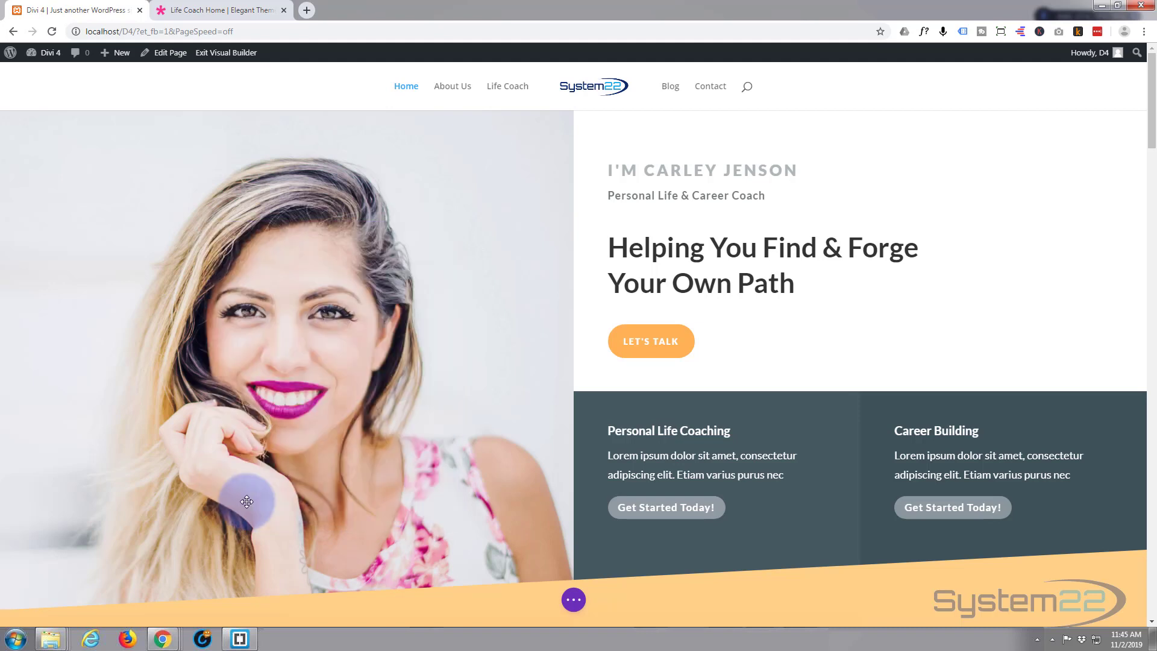
mouse_move(641, 176)
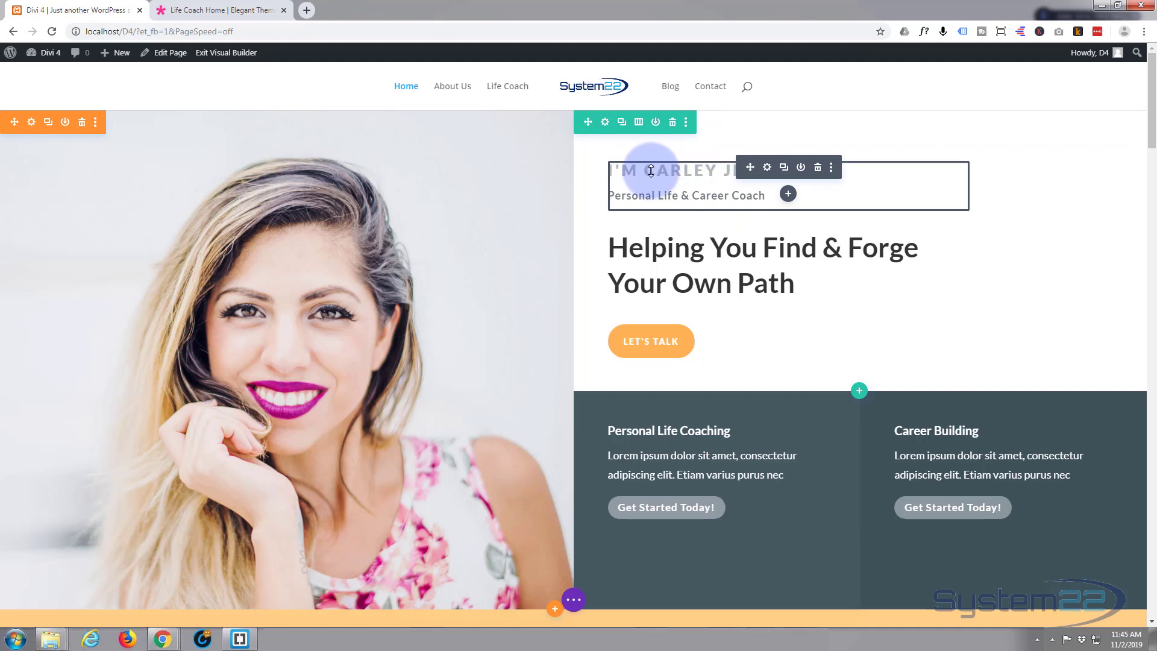
- Replace the coach's name in the hero intro Text module and save it
left_click(767, 167)
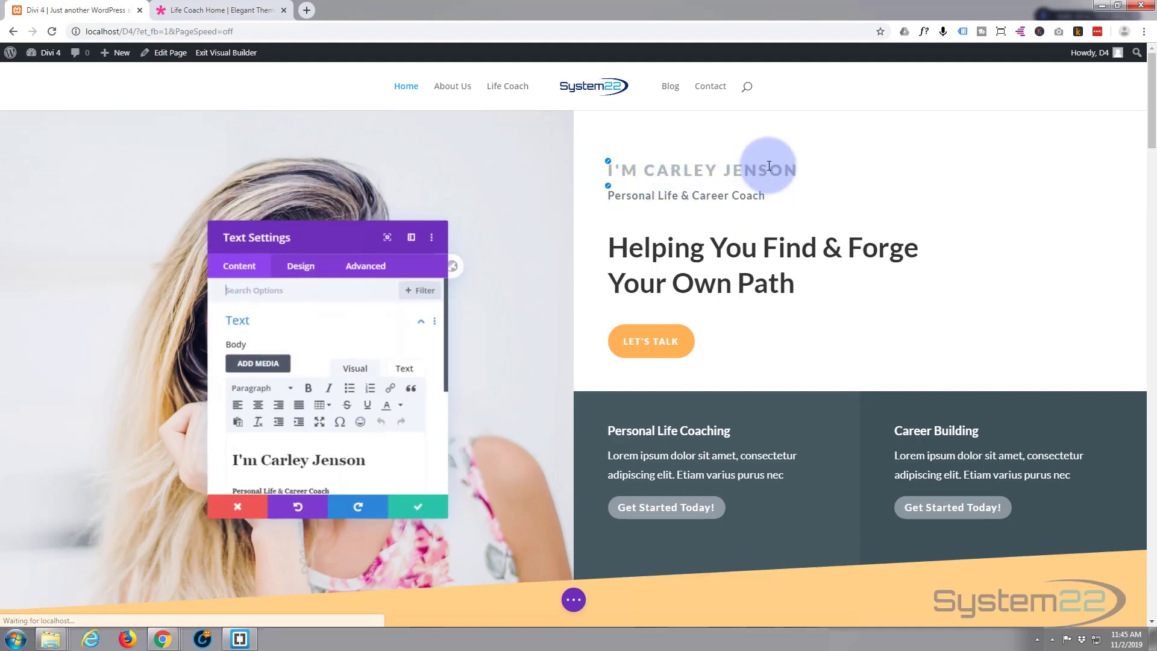
scroll(413, 341, "down", 2)
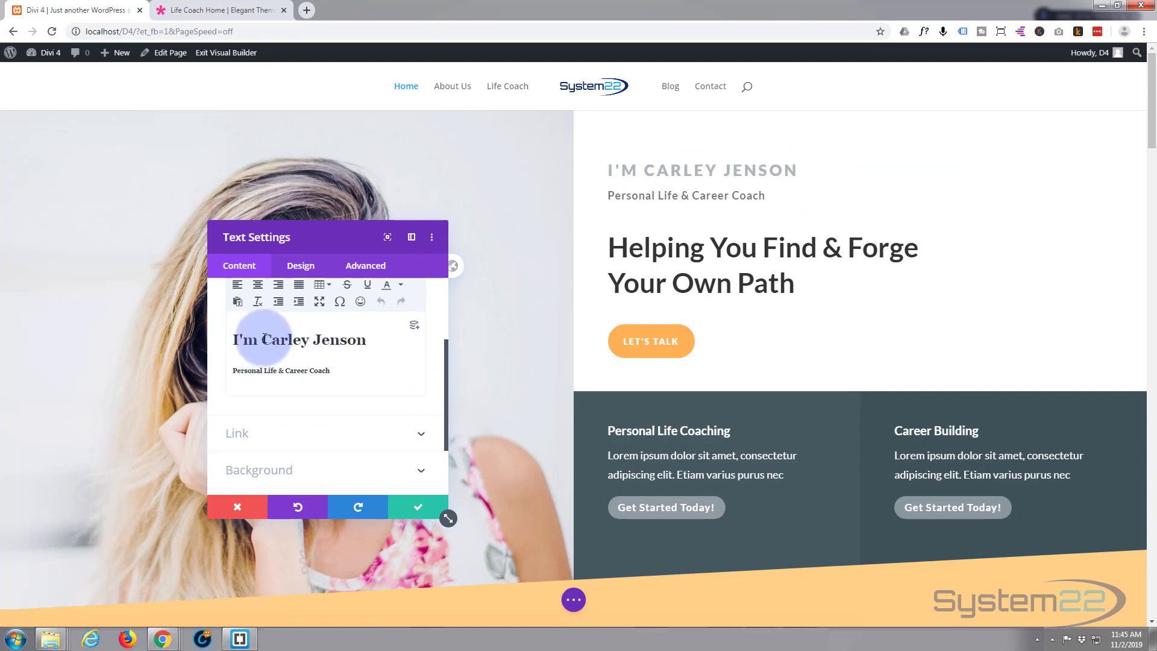
left_click_drag(264, 338, 359, 338)
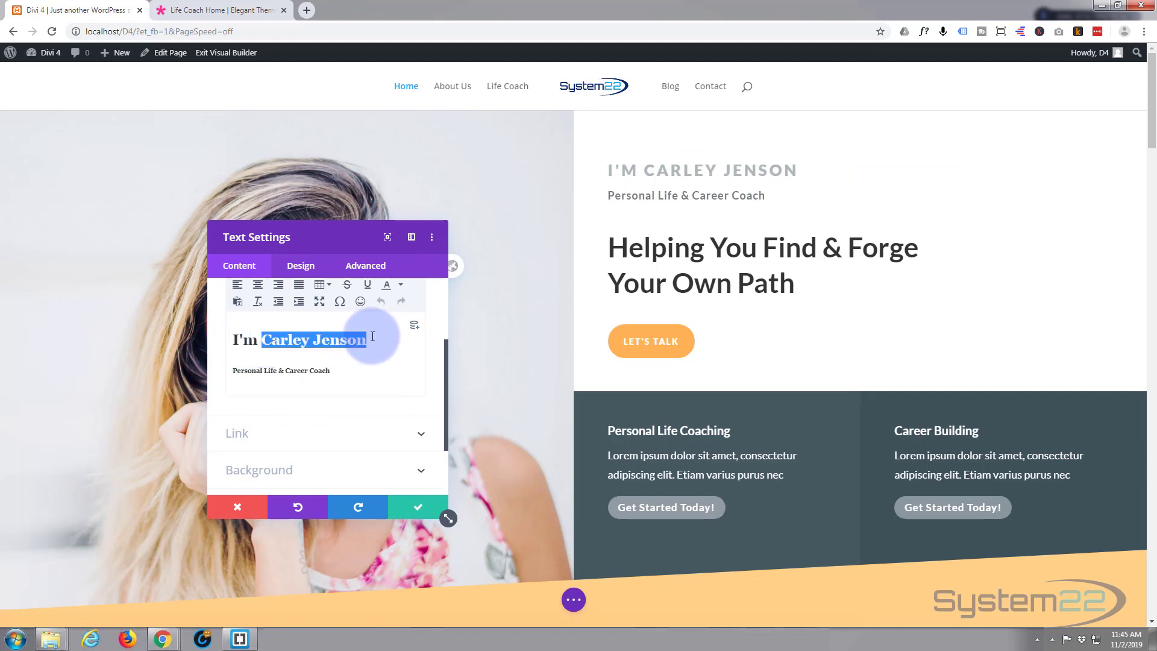
type("Jami")
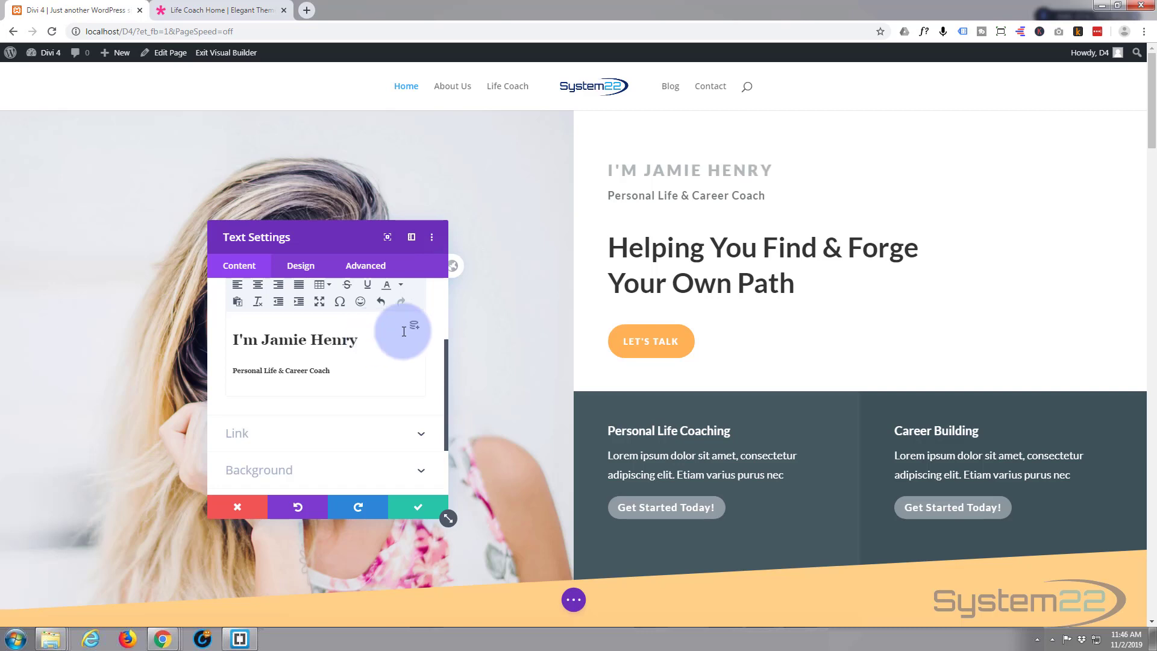
left_click(681, 157)
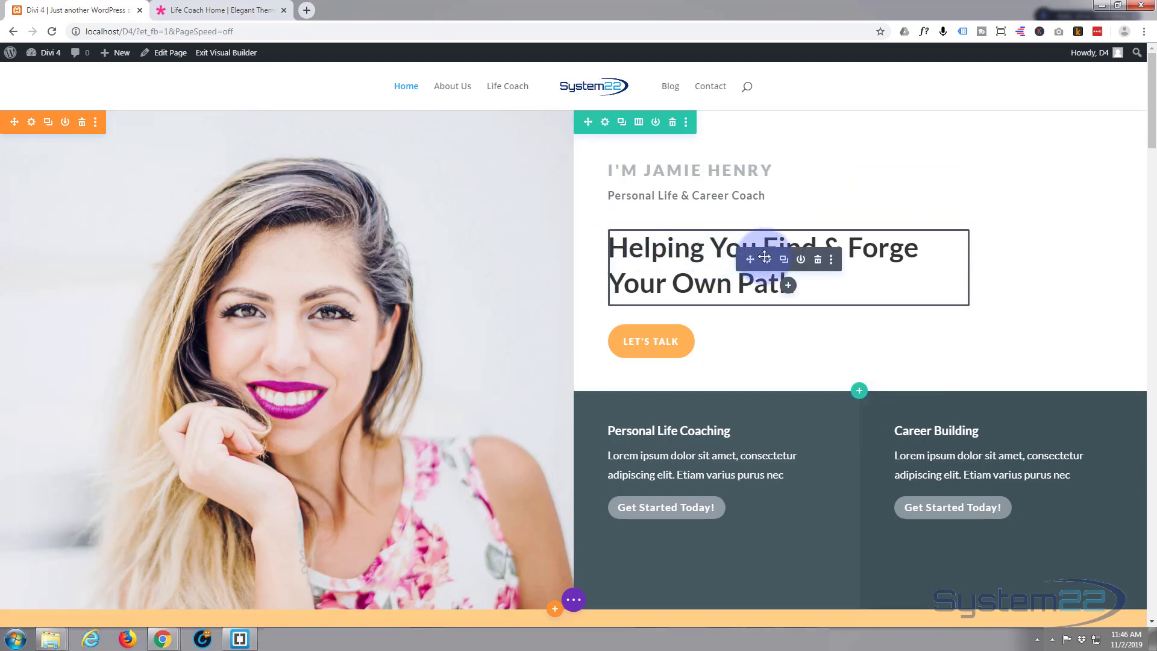
- Edit the hero headline inline to read 'Not Helping You Find & Forge Your Own Path'
left_click(767, 260)
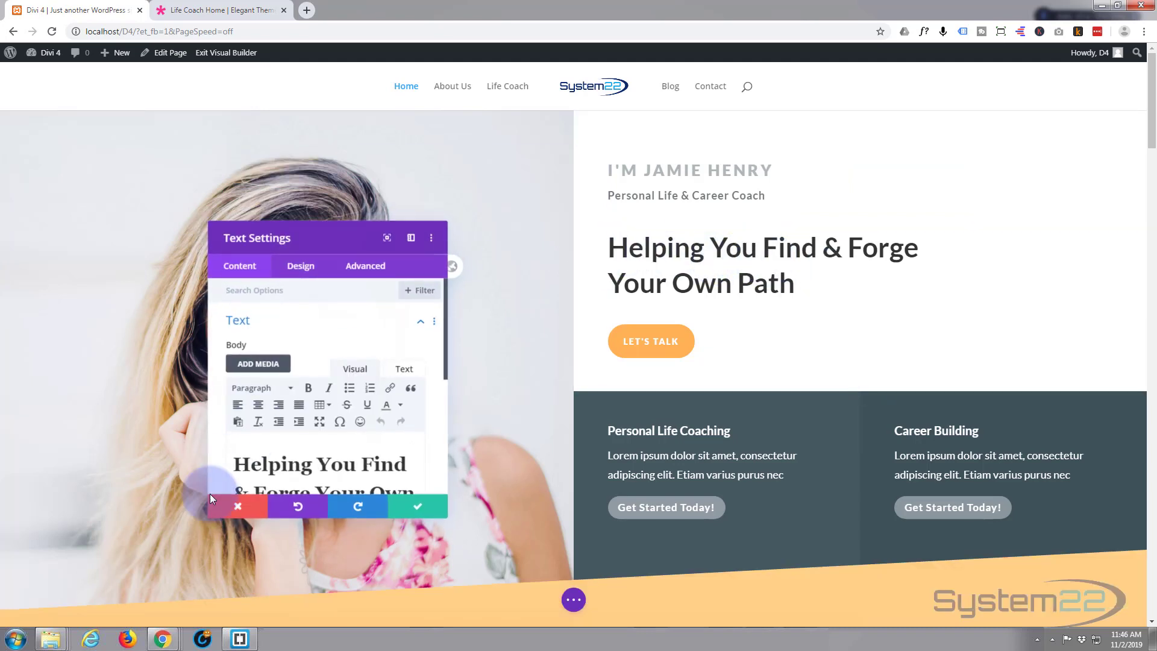
left_click(238, 509)
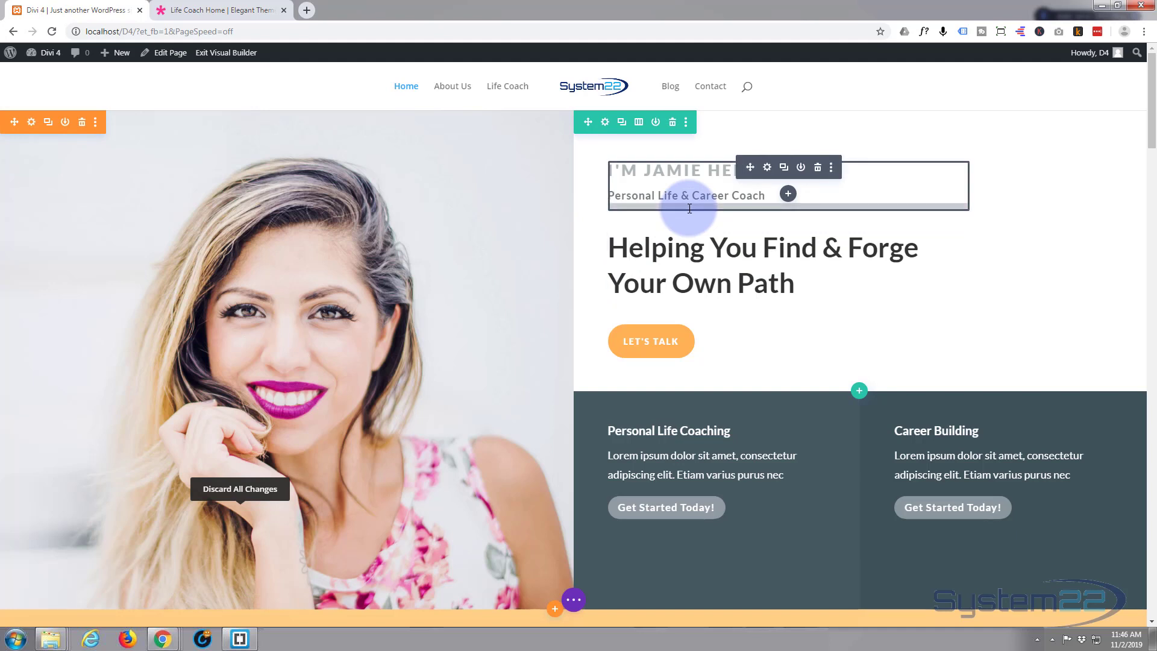
type("Not")
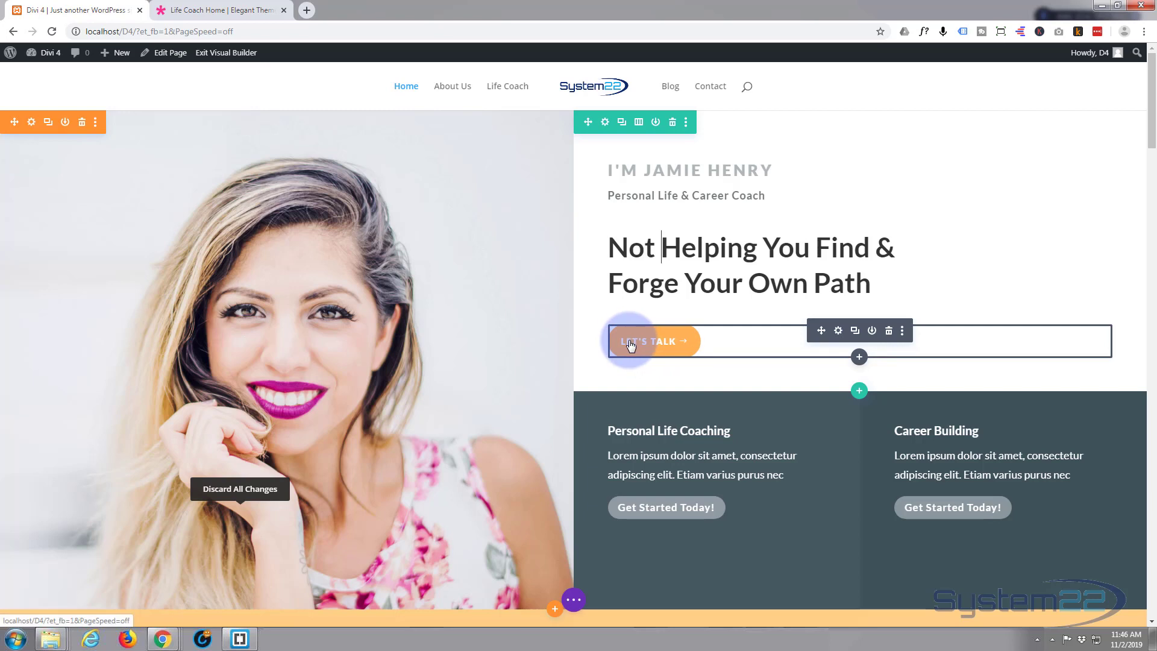
left_click(838, 331)
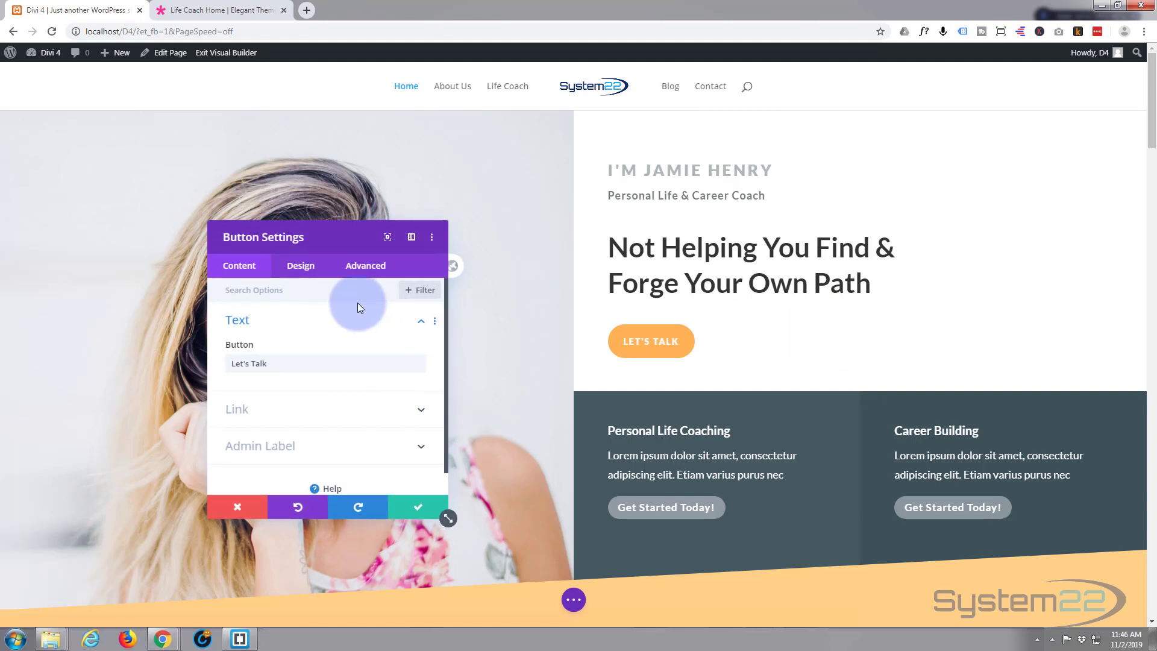
left_click(338, 416)
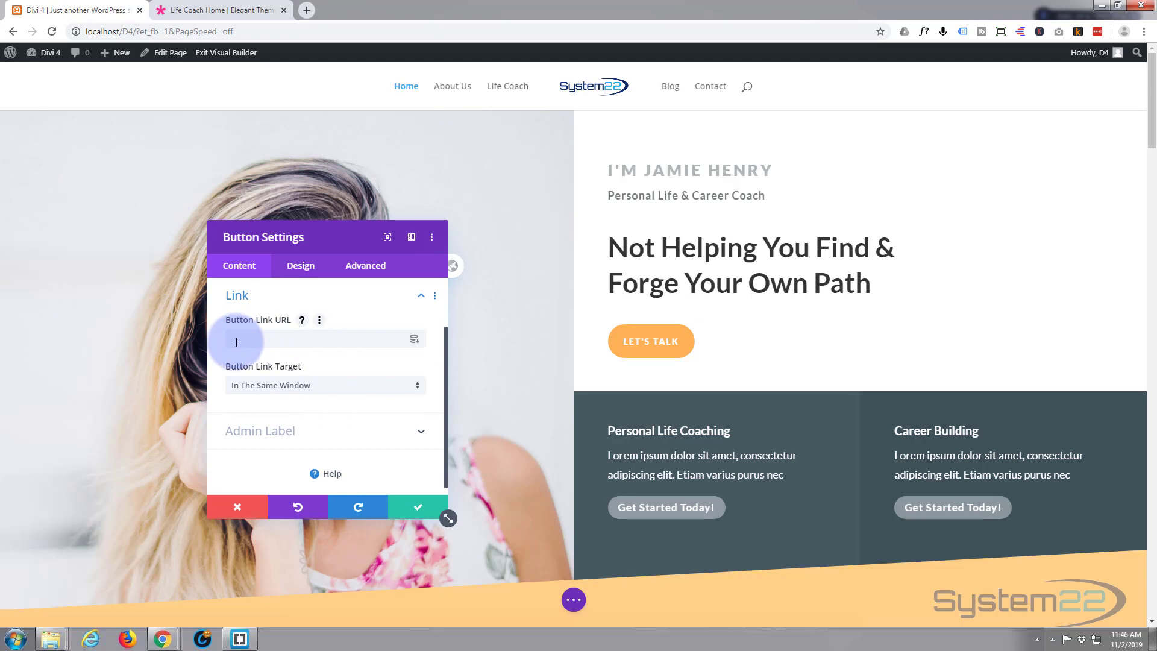
left_click(266, 341)
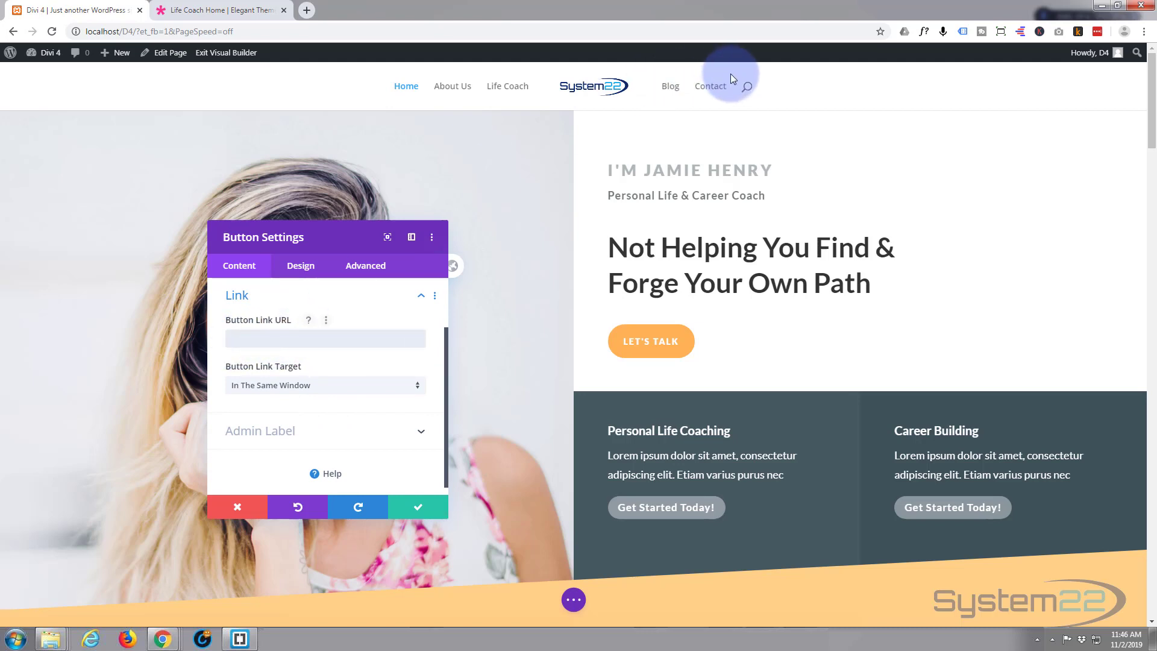
right_click(712, 92)
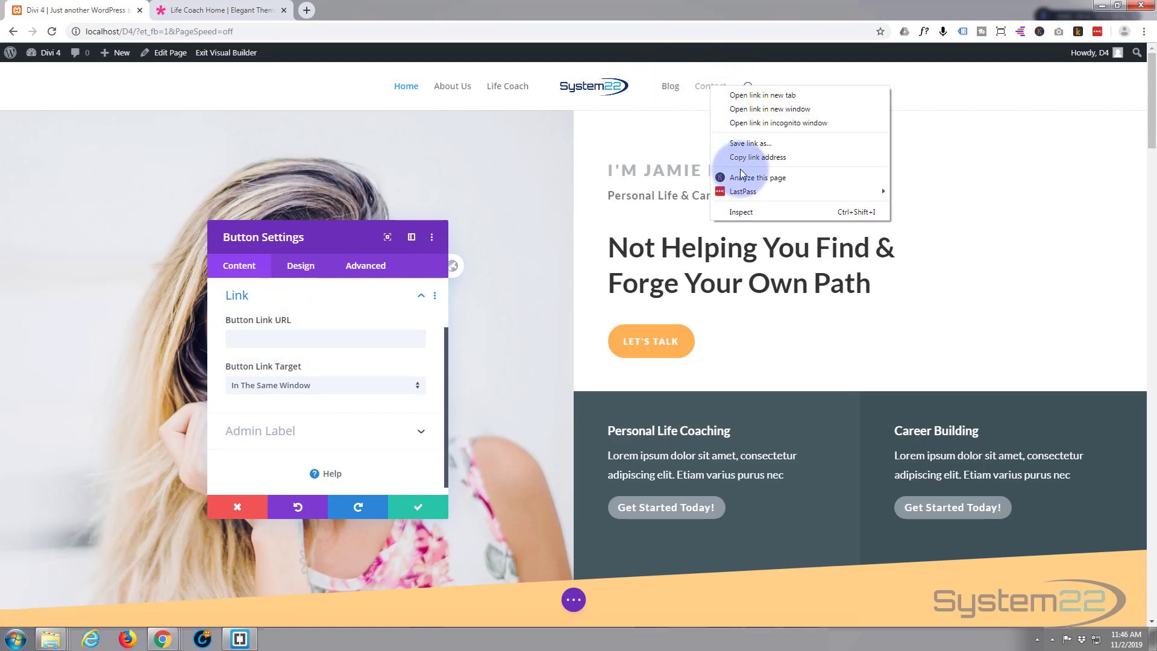
left_click(843, 157)
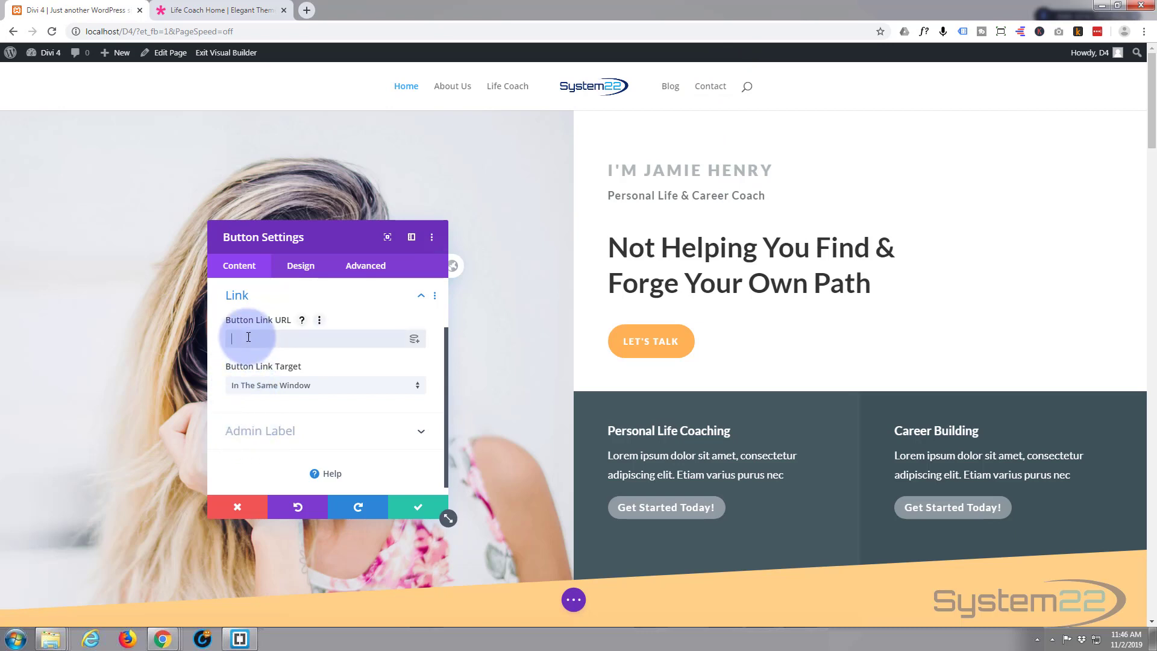
type("http://localhost/D4/contact/")
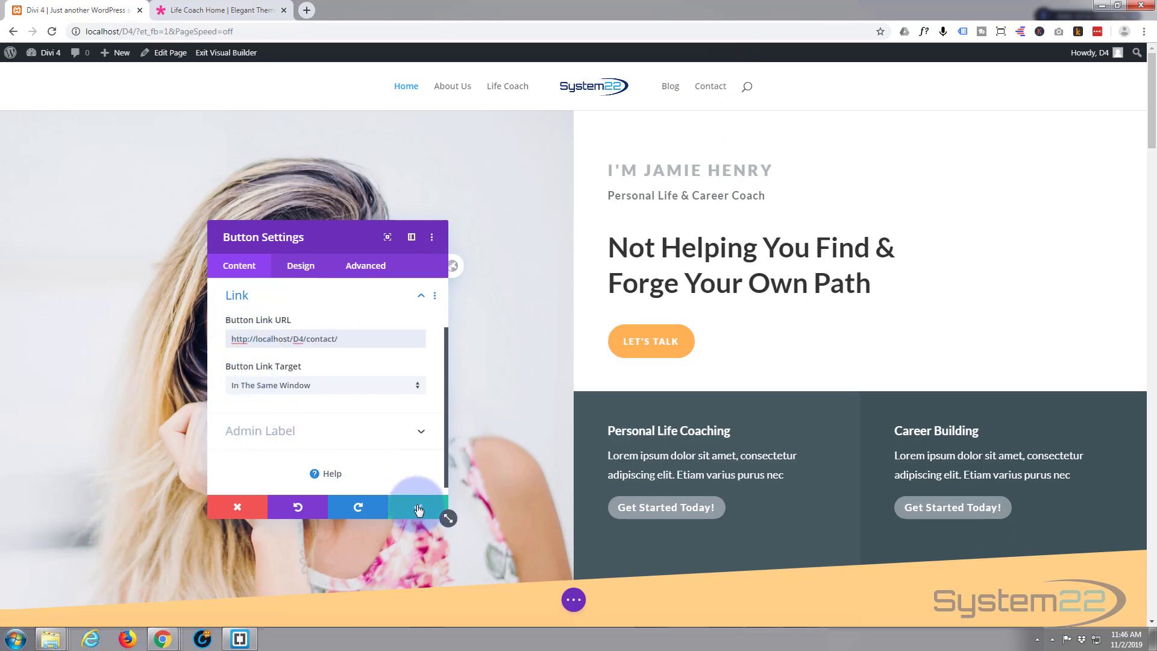
left_click(418, 510)
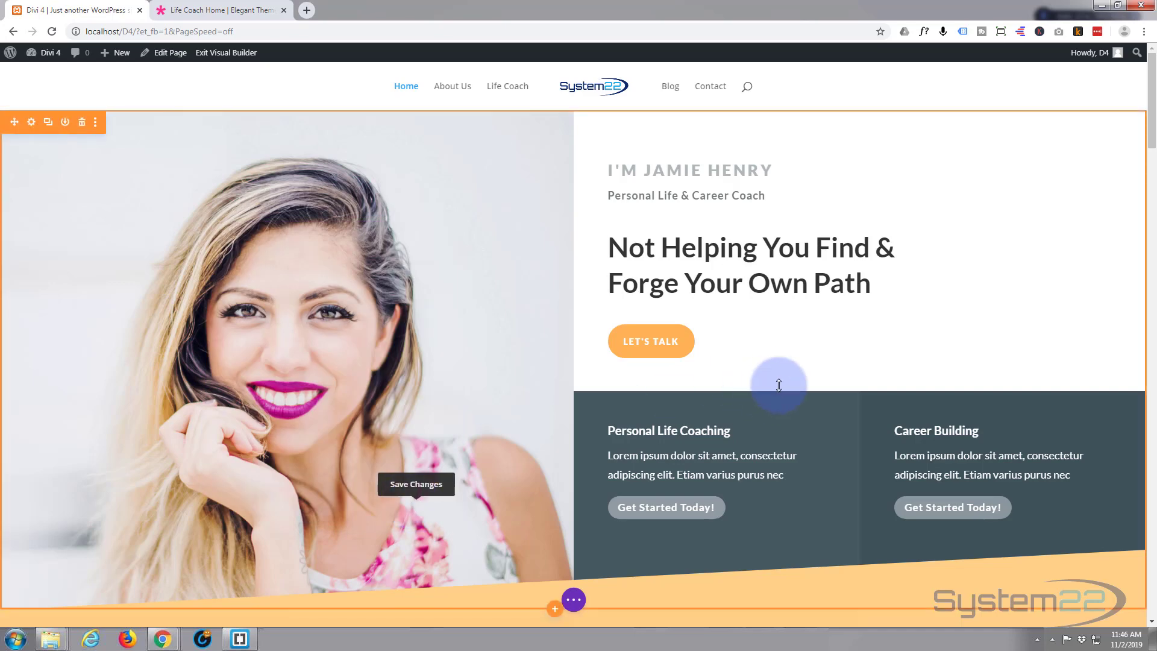
- Save the Home page edits and exit the Visual Builder
scroll(770, 375, "down", 15)
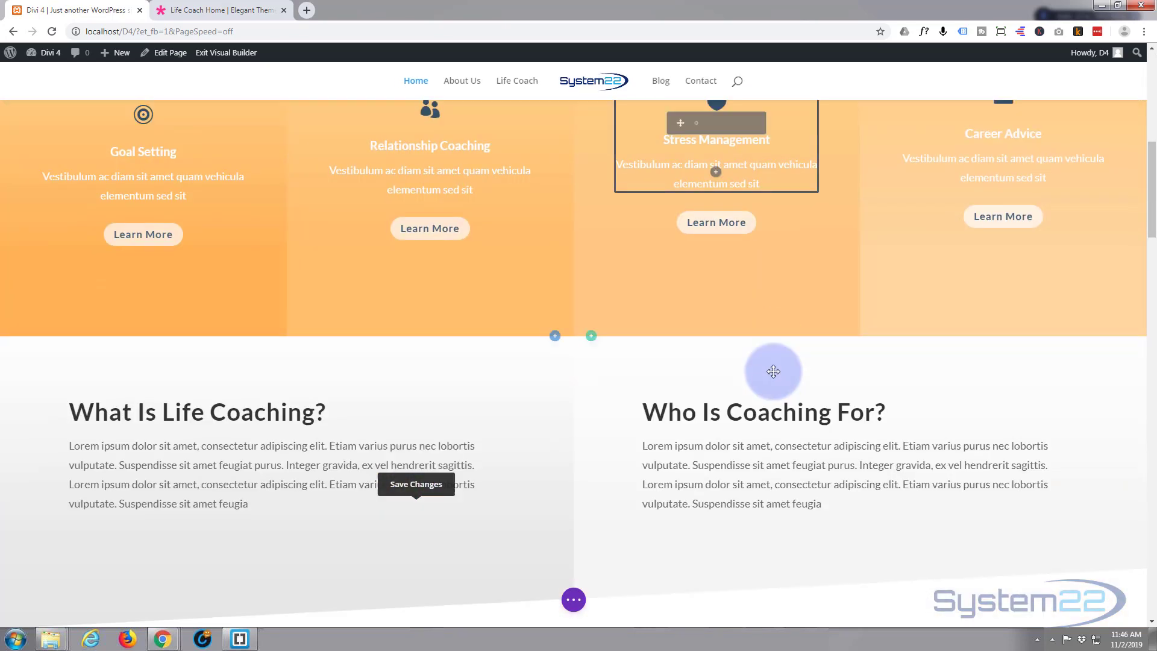
scroll(773, 371, "down", 8)
scroll(775, 372, "up", 8)
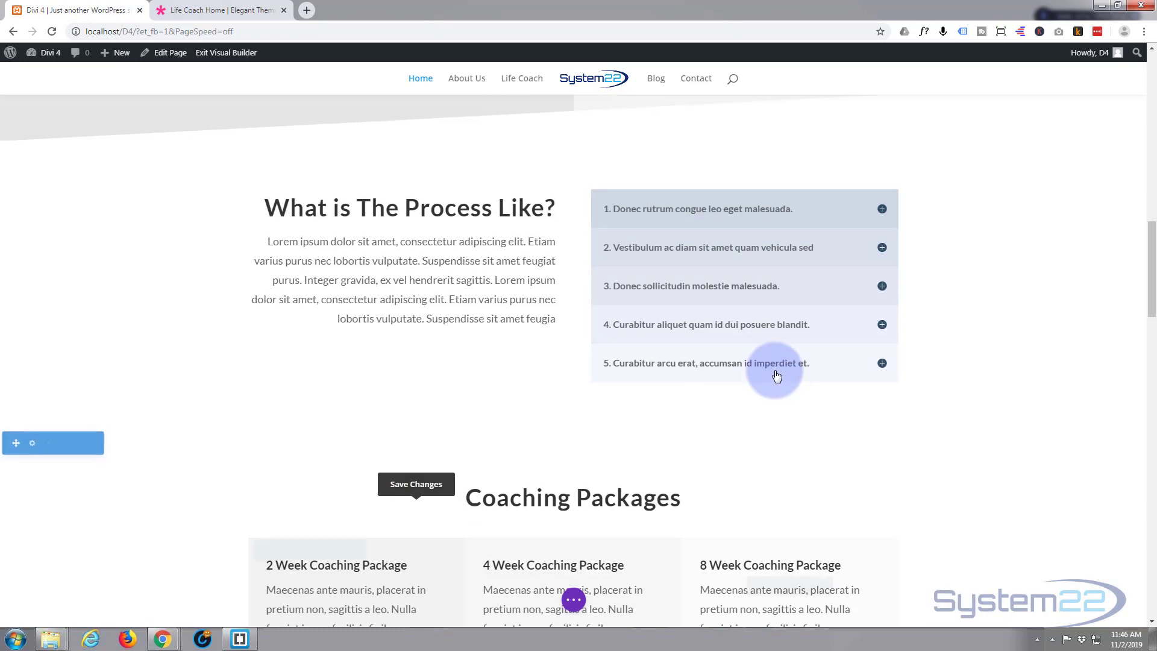
scroll(777, 374, "up", 15)
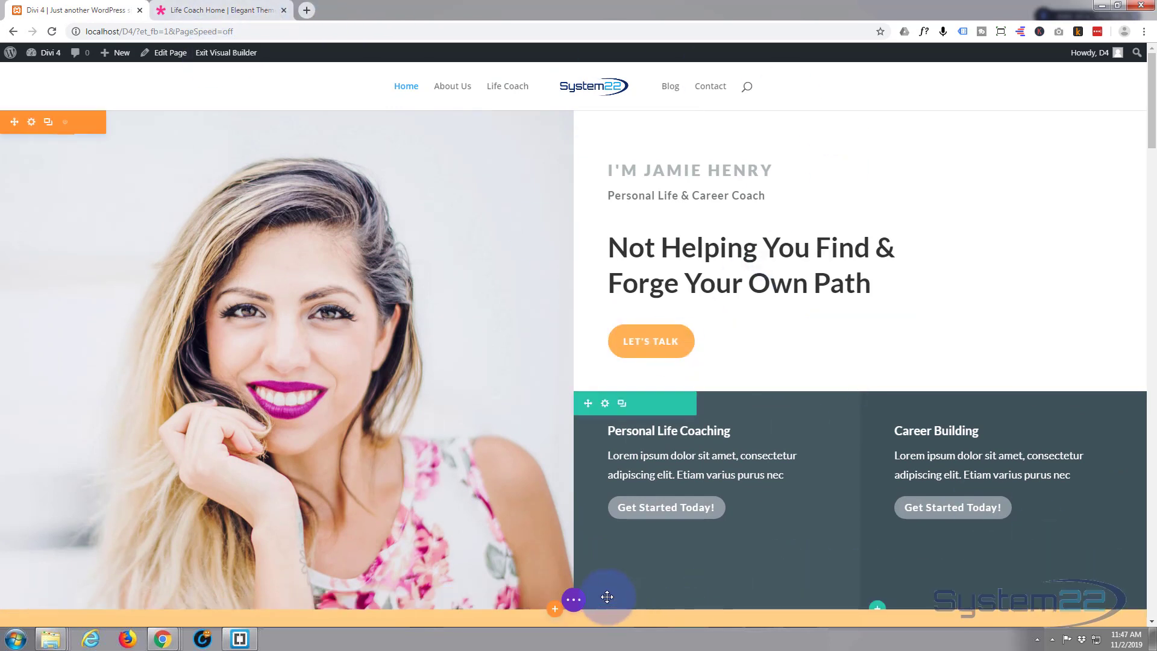
left_click(573, 599)
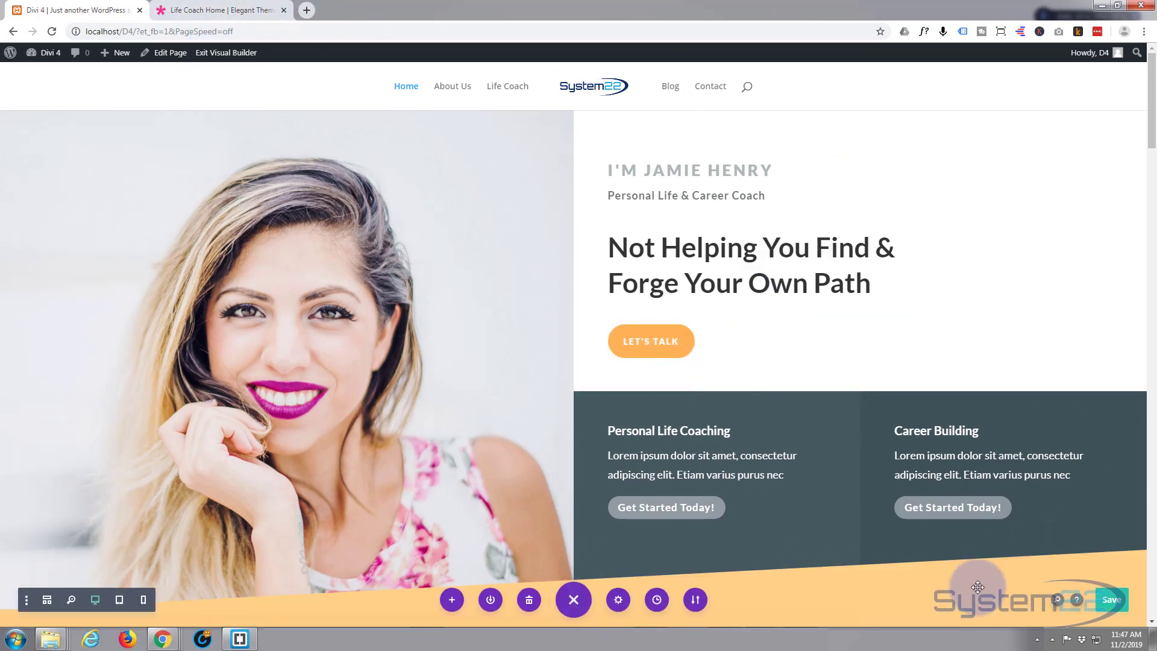
left_click(1111, 601)
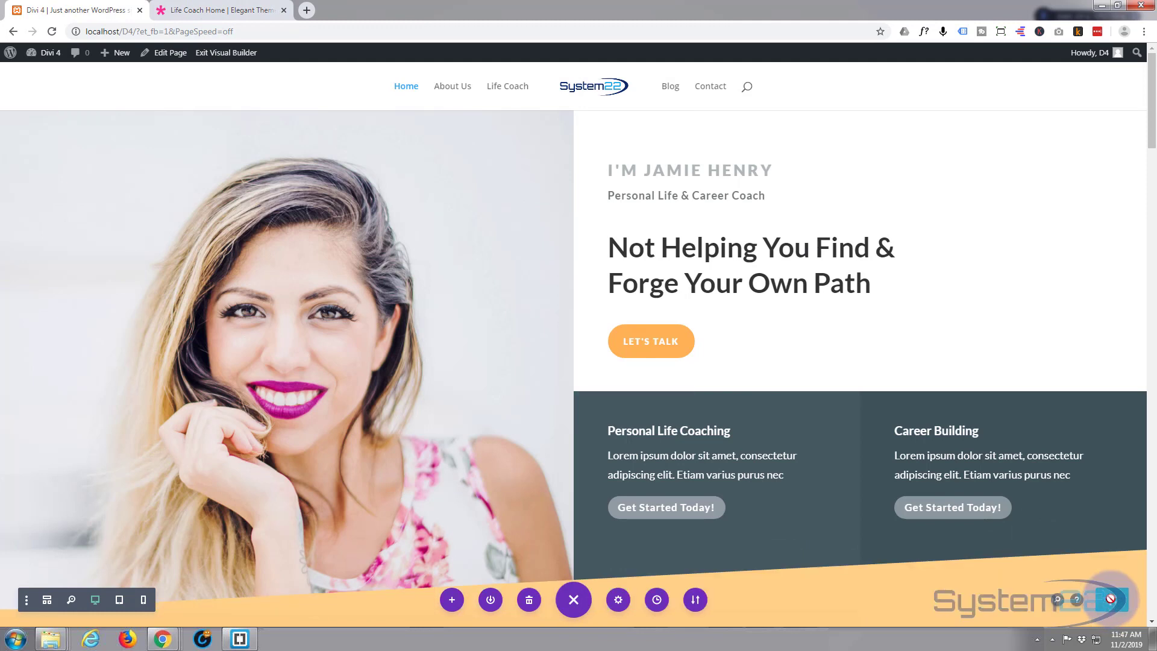
left_click(230, 53)
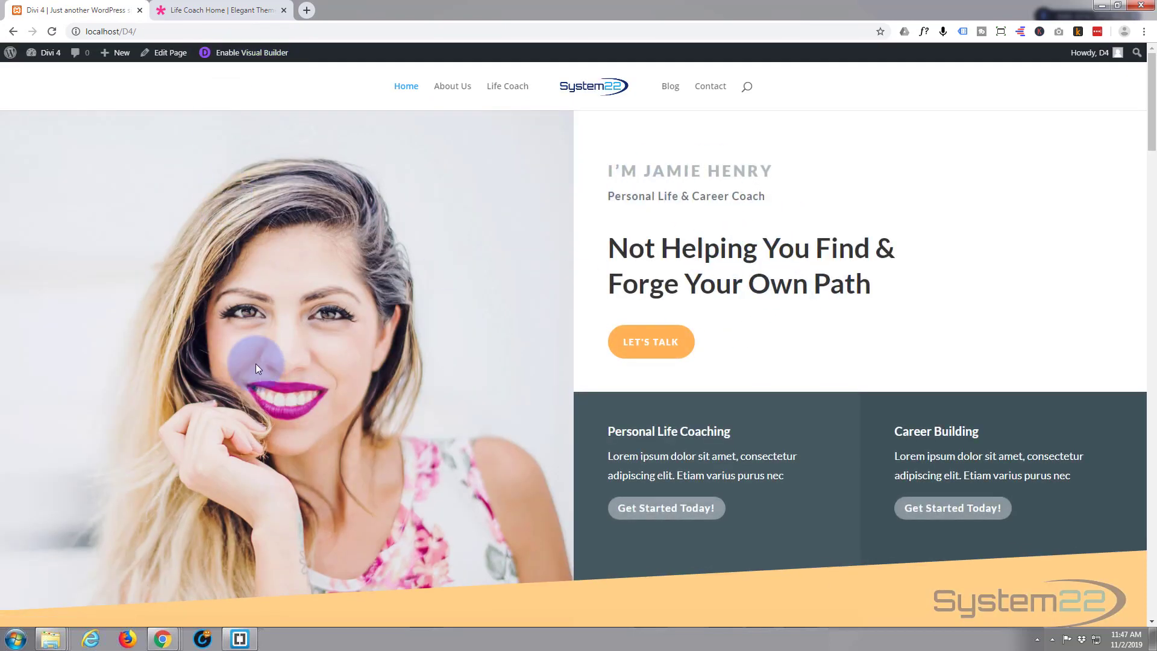
- Follow the LET'S TALK button to the Contact page and enable the Visual Builder there
left_click(645, 348)
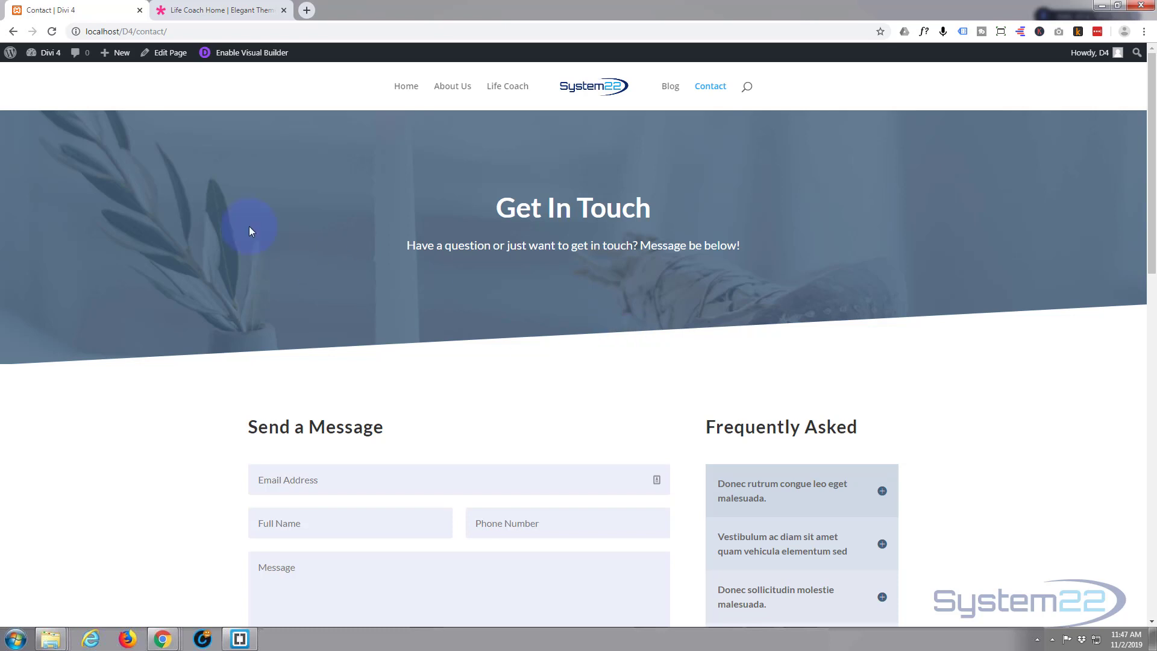
scroll(243, 227, "down", 4)
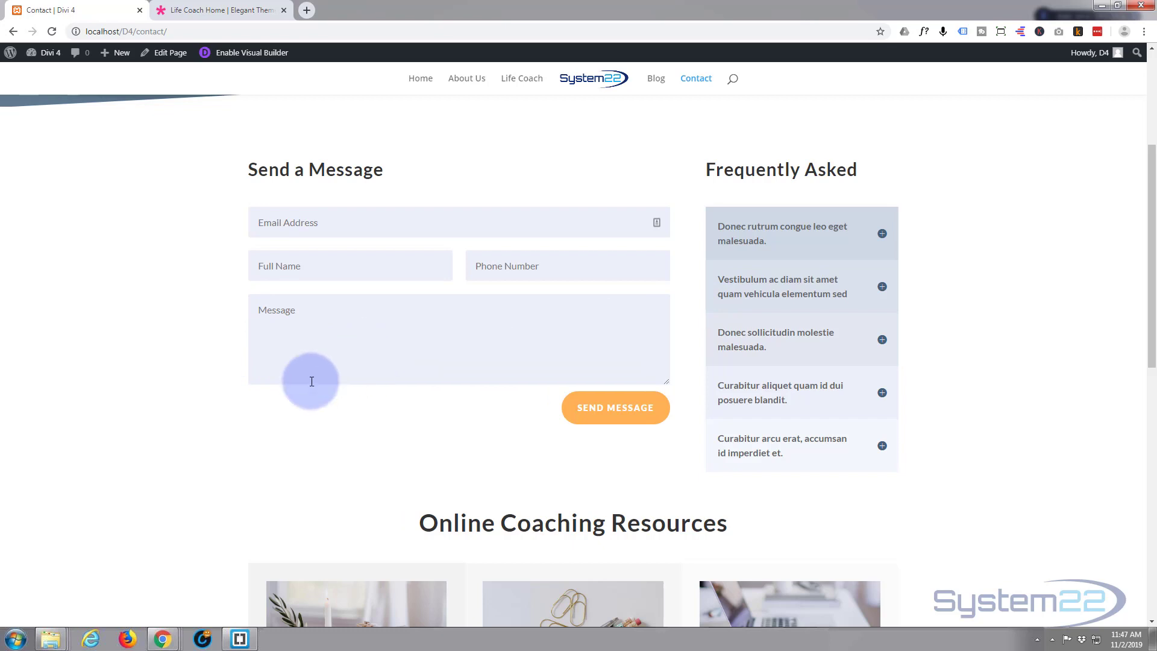
scroll(219, 443, "down", 1)
scroll(213, 445, "up", 2)
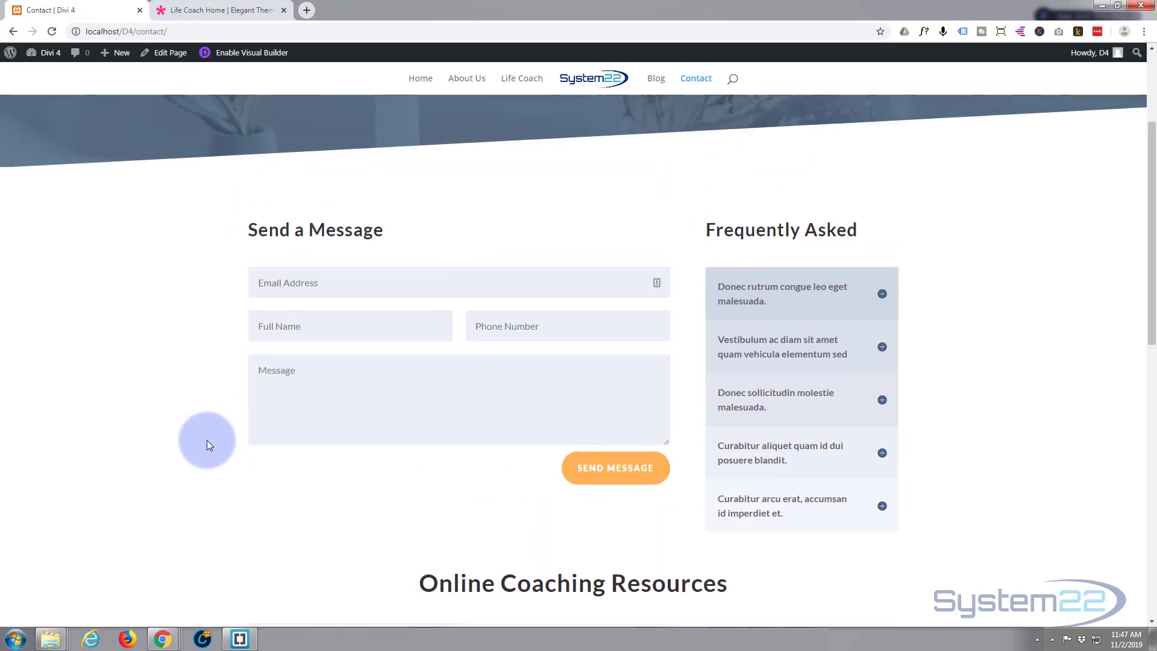
scroll(175, 437, "up", 3)
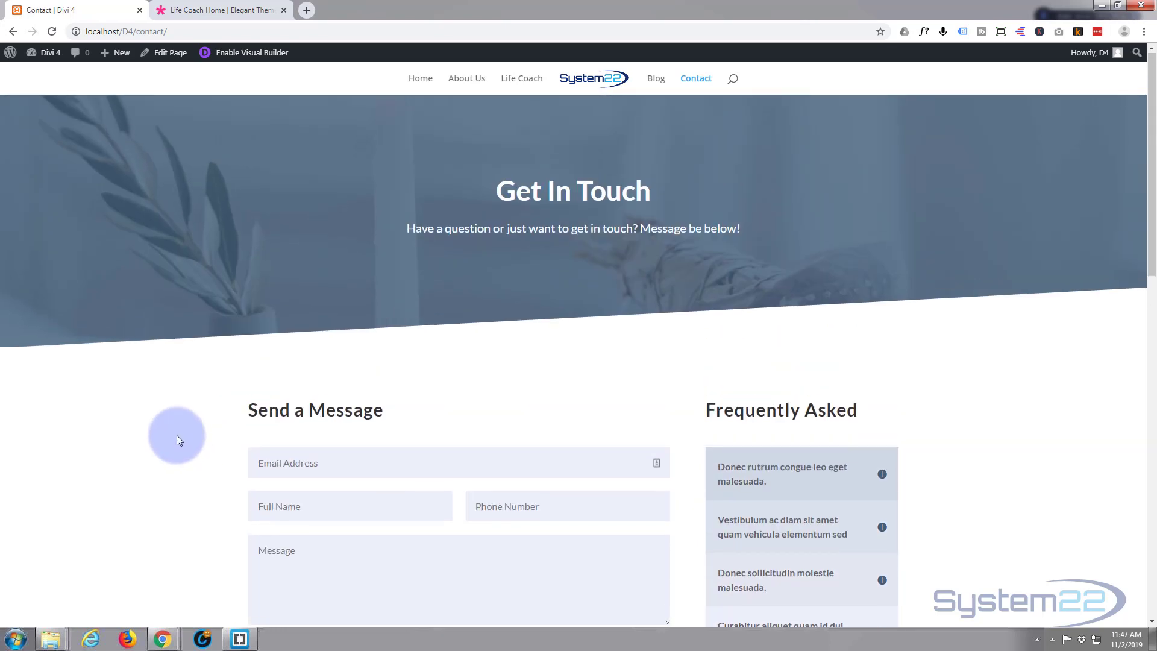
left_click(238, 53)
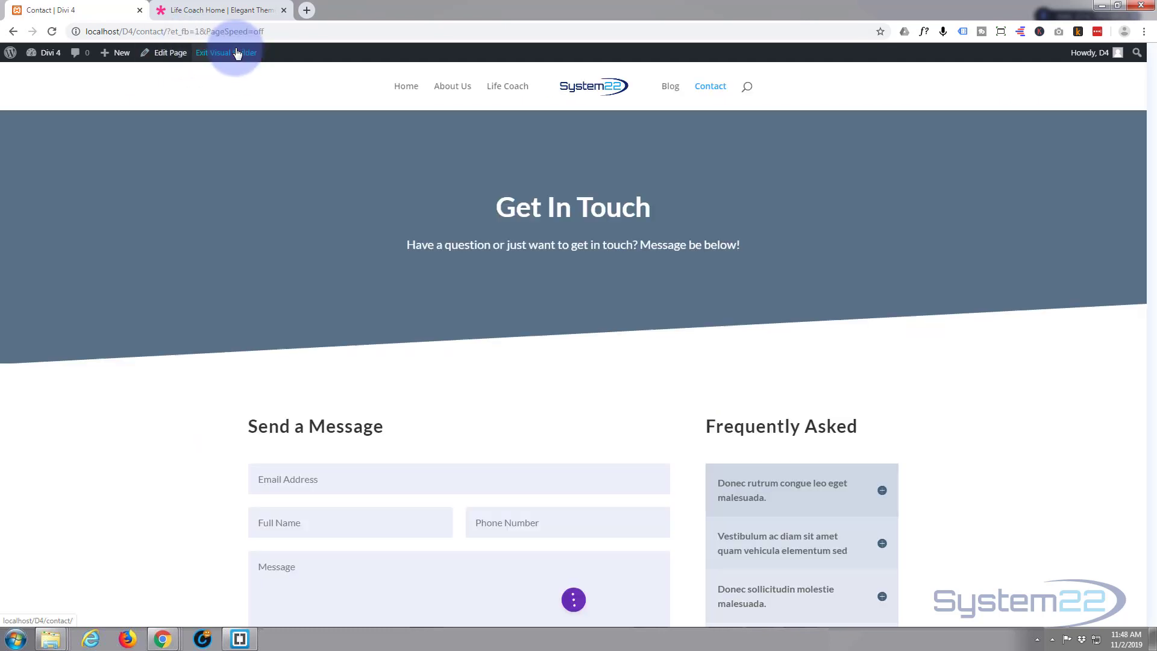
mouse_move(229, 314)
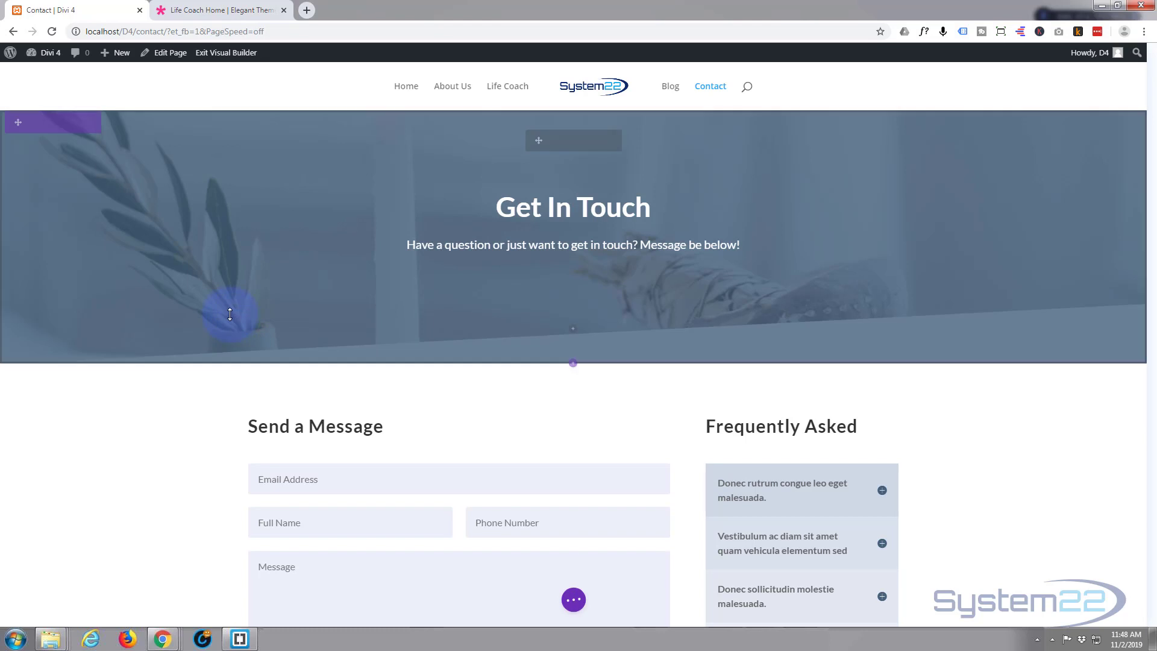
scroll(230, 314, "down", 3)
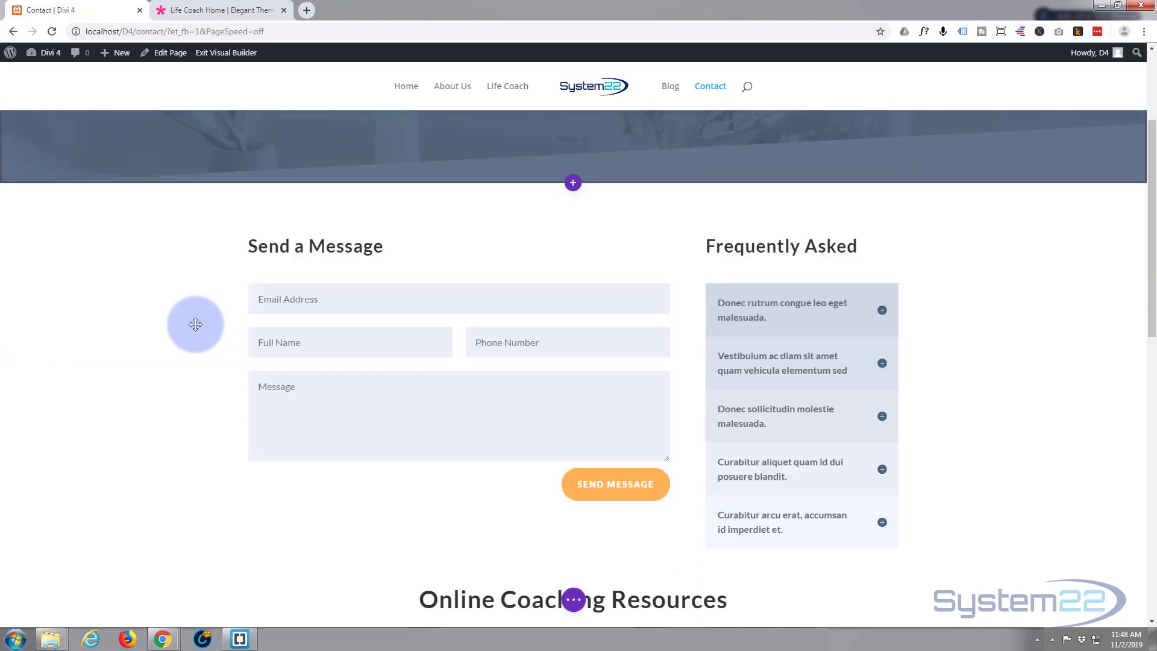
scroll(400, 332, "down", 1)
mouse_move(398, 330)
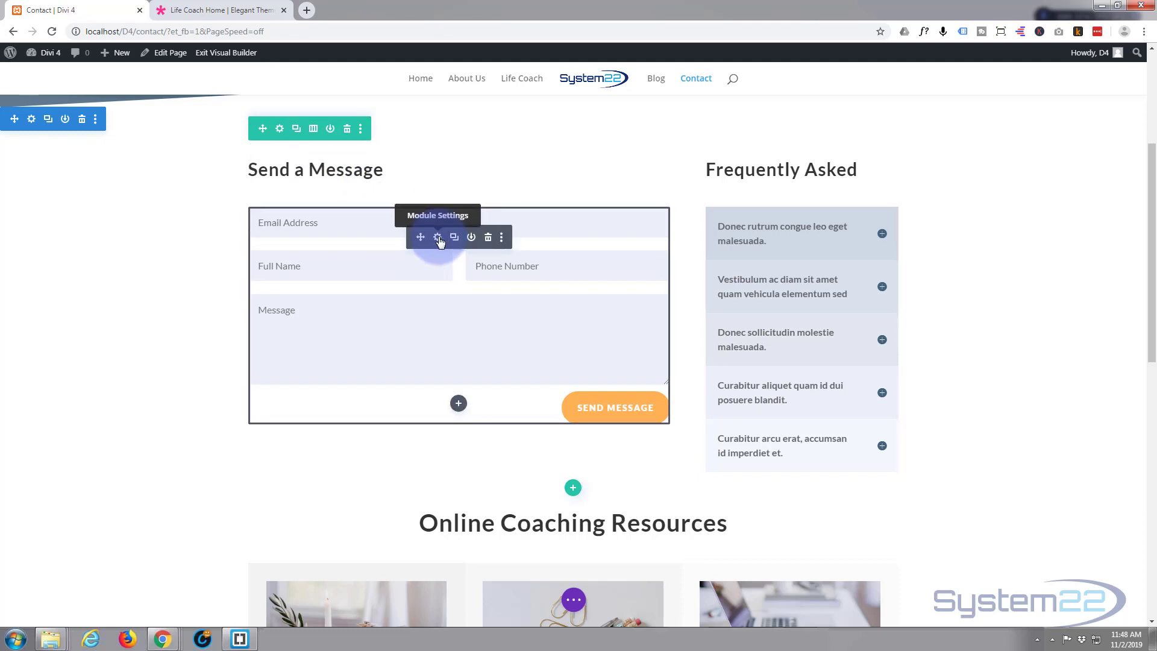
- Open the Send a Message form's settings with Email options expanded, and move the panel over the FAQ column
left_click(438, 238)
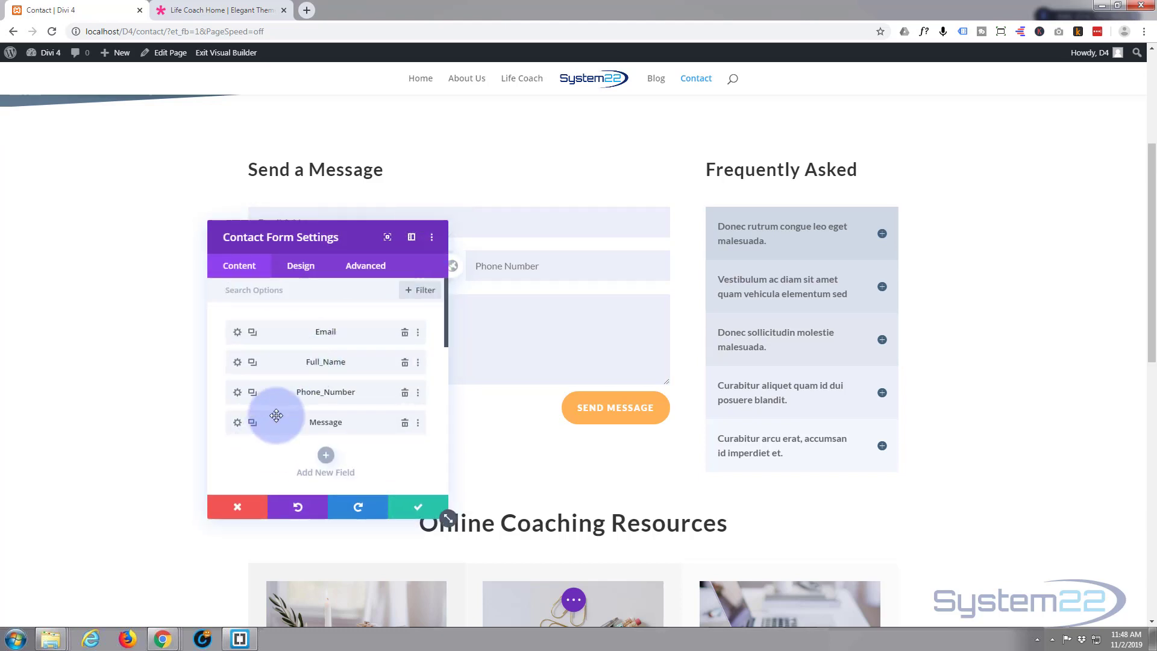
scroll(285, 367, "down", 2)
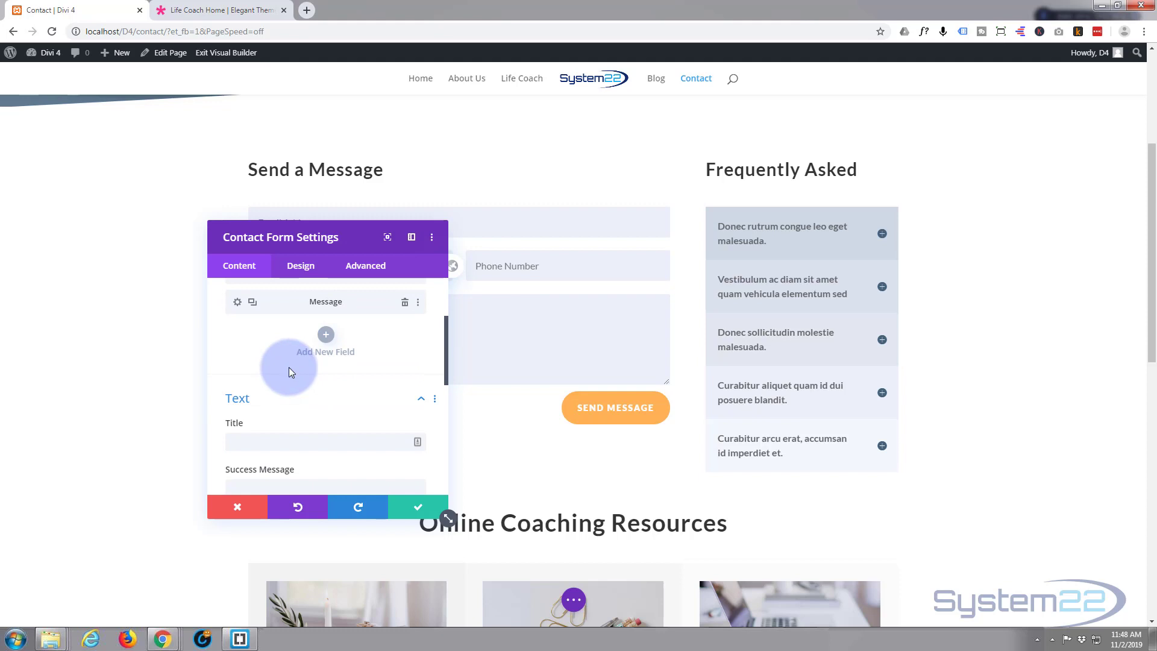
scroll(288, 367, "up", 3)
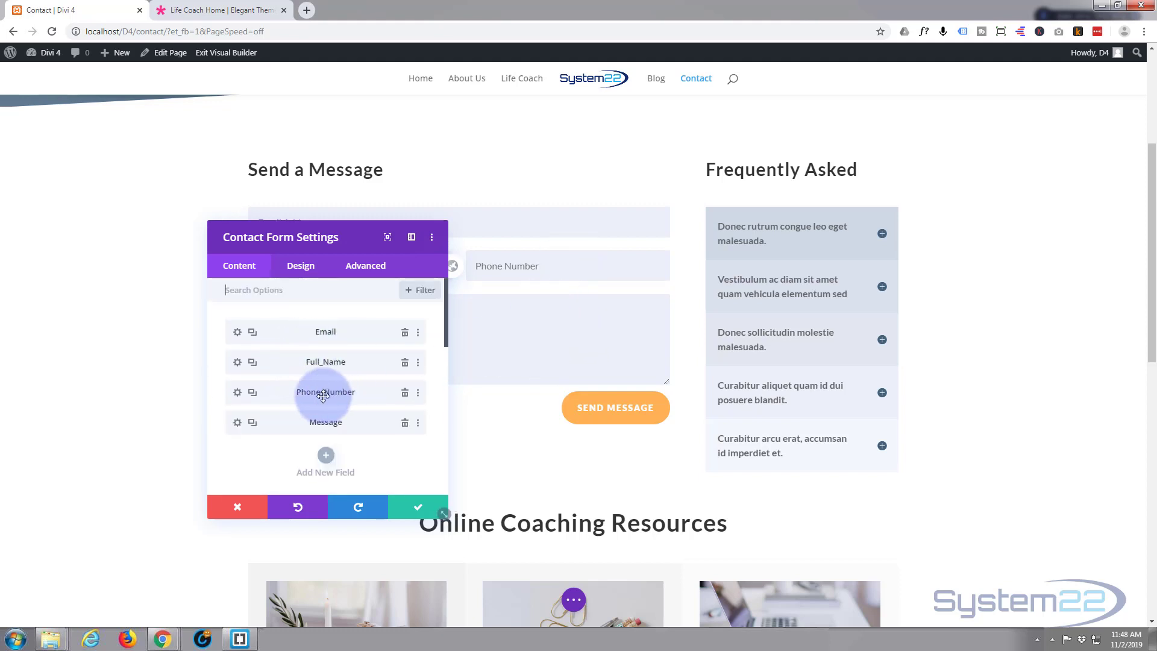
scroll(302, 389, "down", 5)
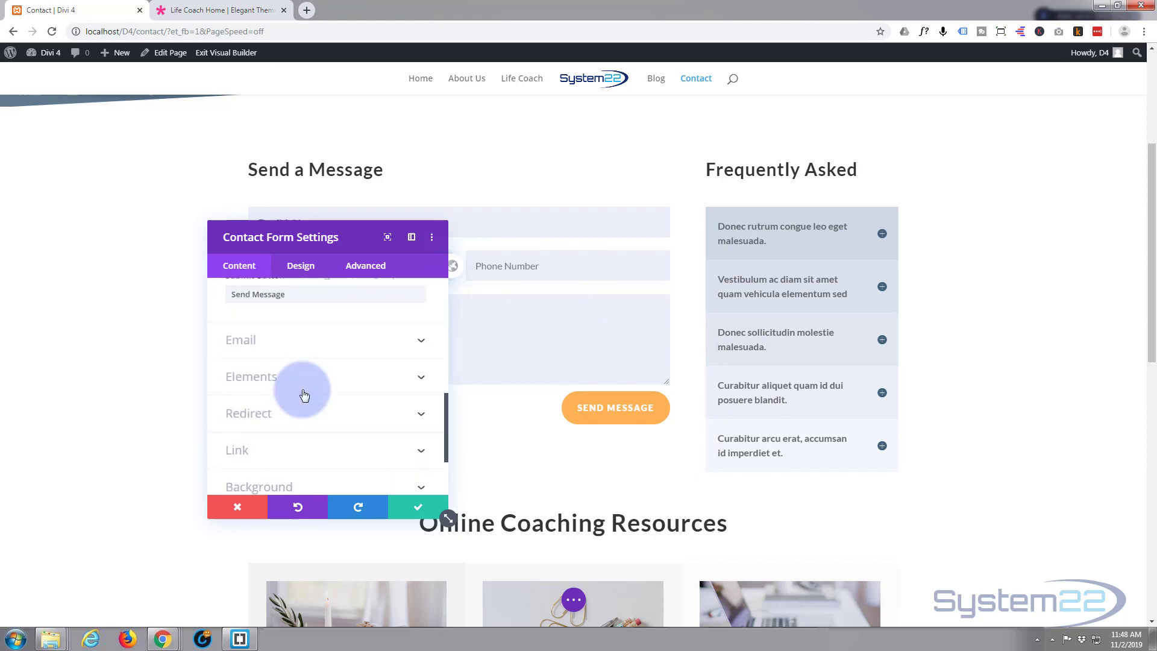
left_click(337, 341)
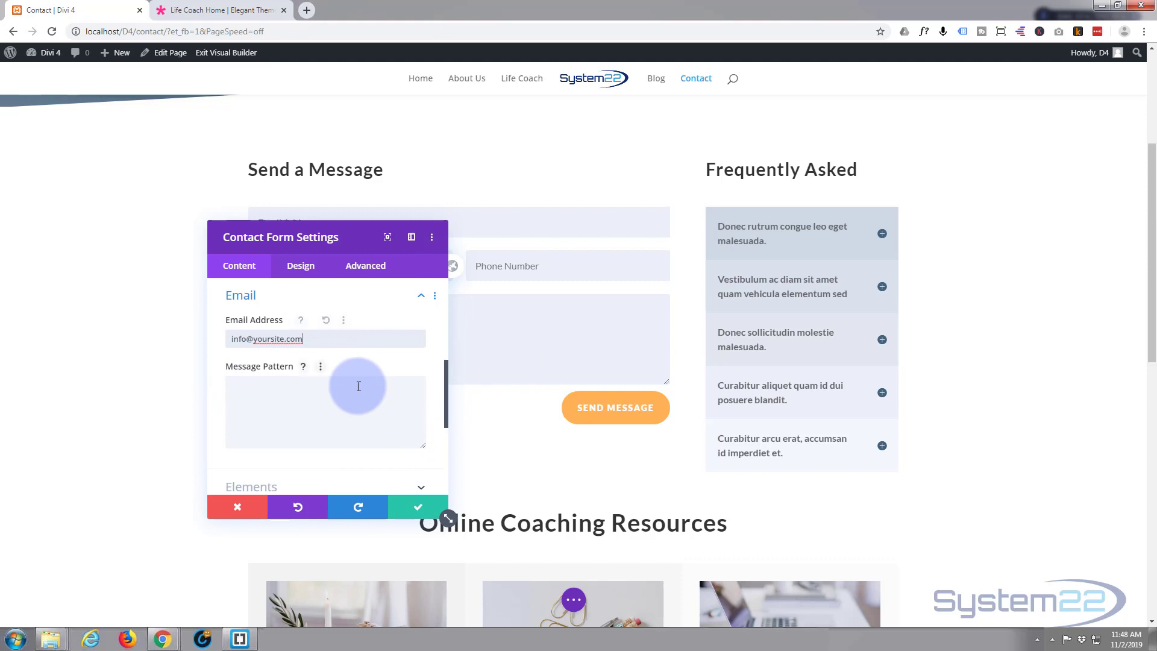
scroll(361, 392, "down", 3)
left_click_drag(360, 247, 902, 186)
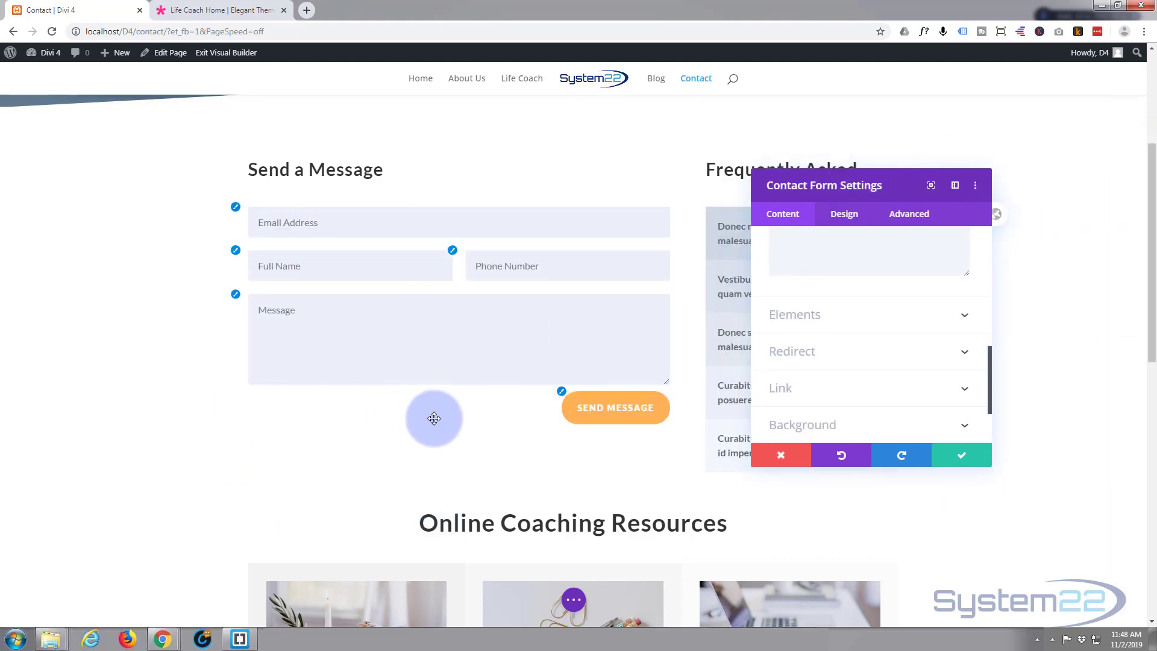
- Leave Show Captcha set to NO under Elements and save the contact form settings
left_click(849, 318)
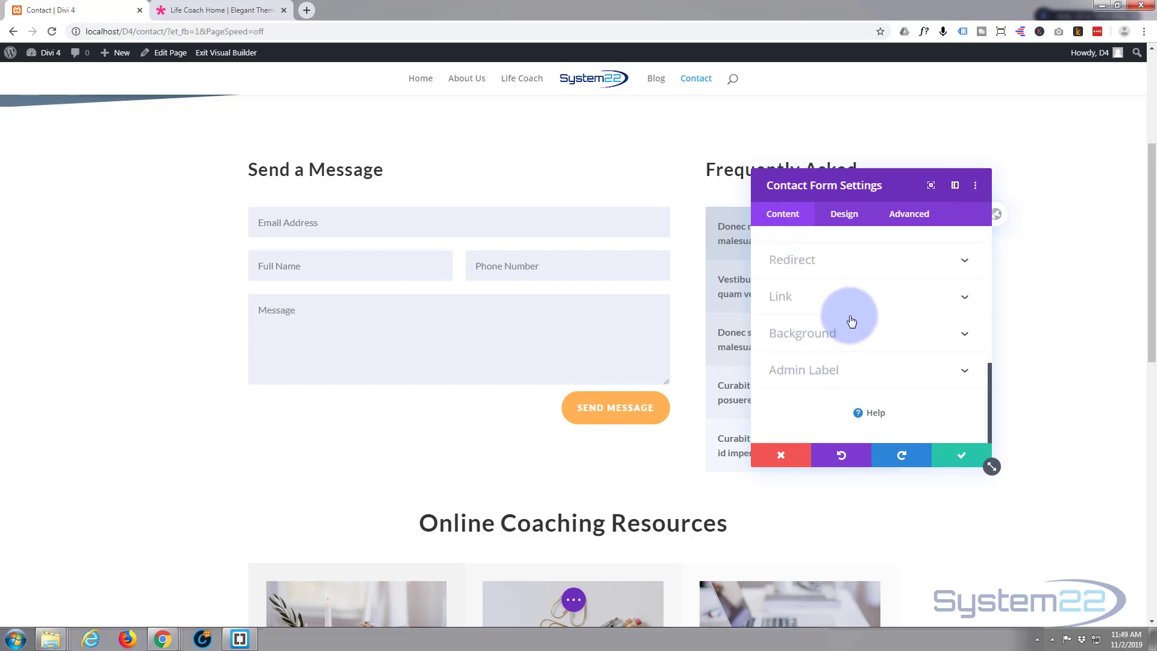
left_click(797, 294)
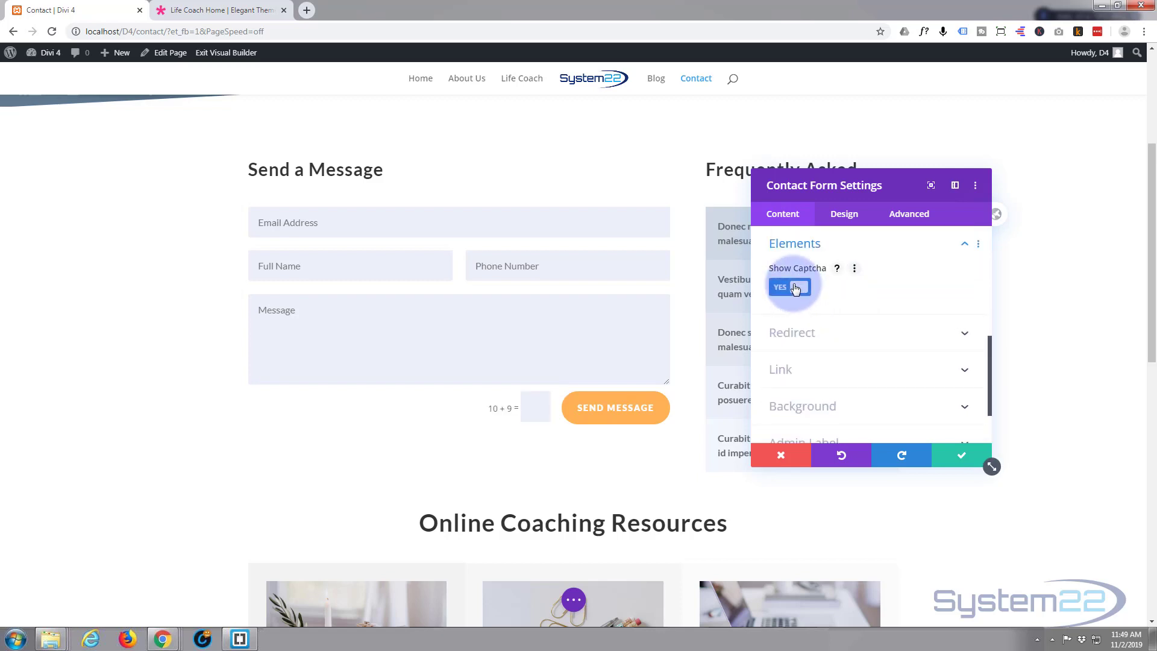
left_click(474, 449)
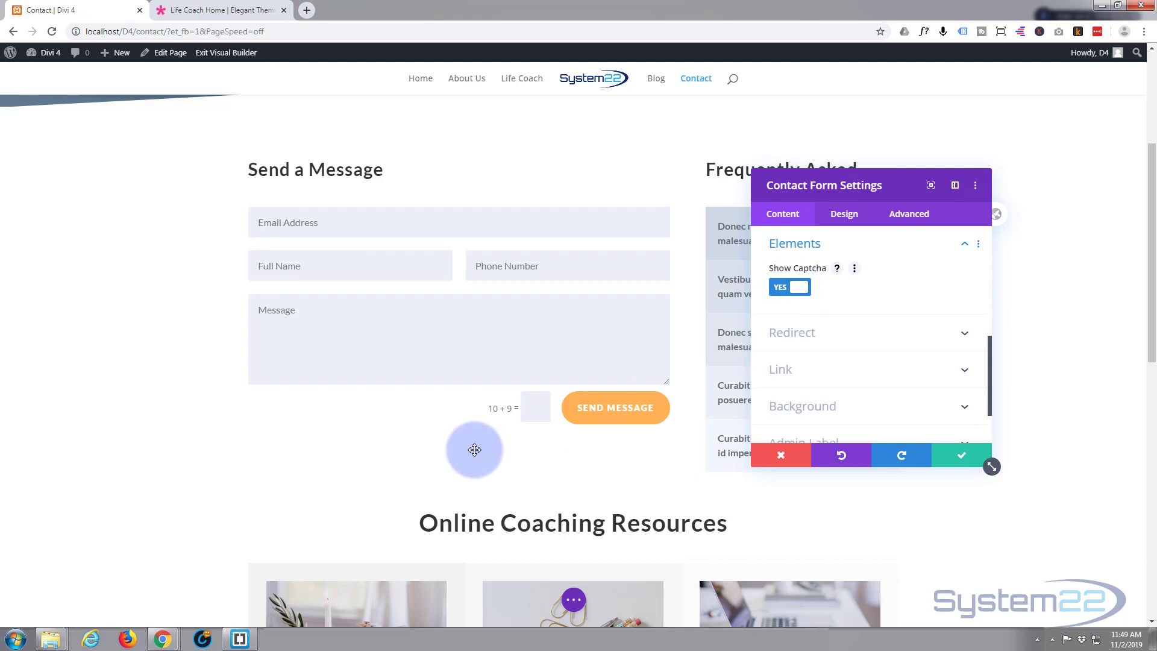
left_click(783, 289)
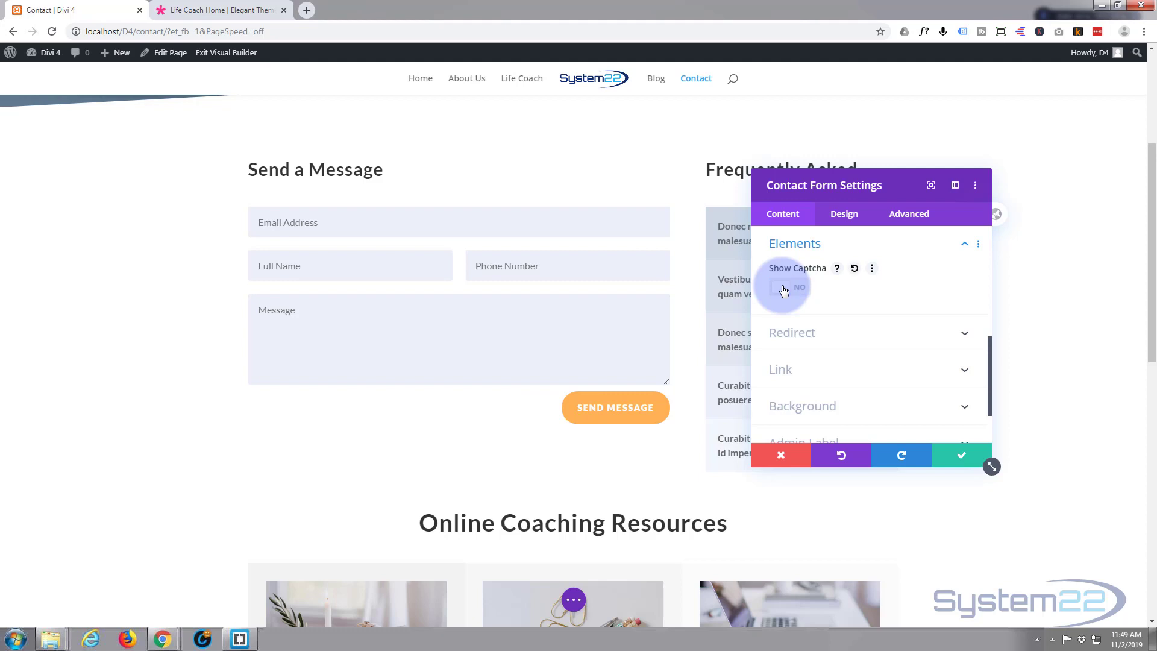
left_click(957, 462)
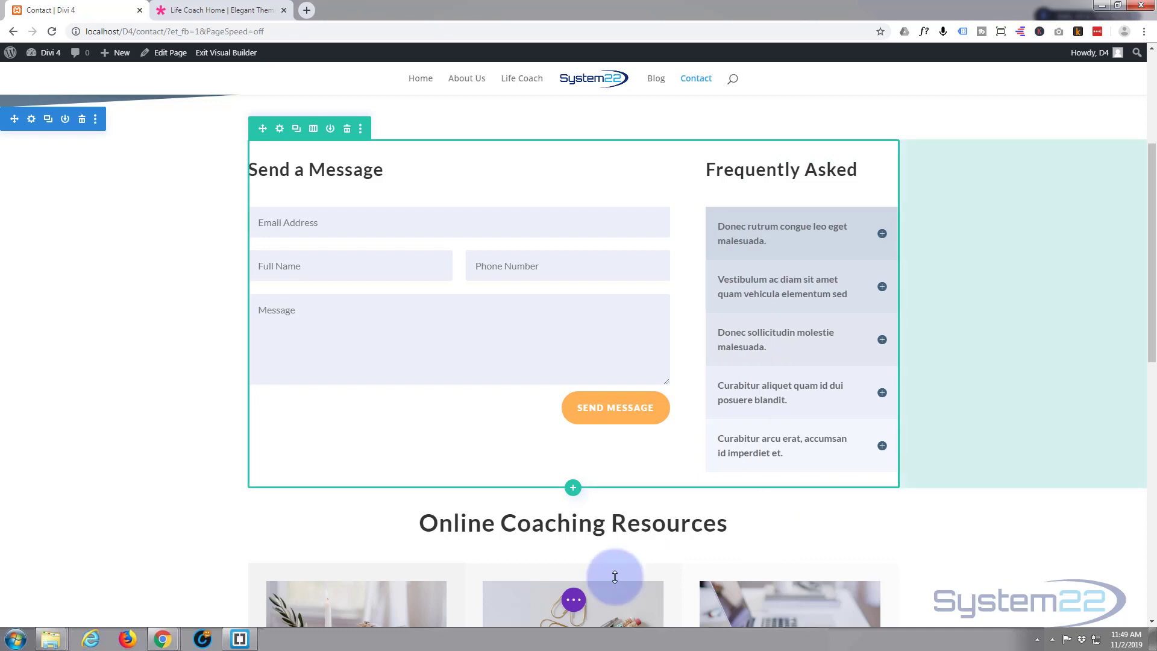
- Save the Contact page and exit the Visual Builder
left_click(573, 600)
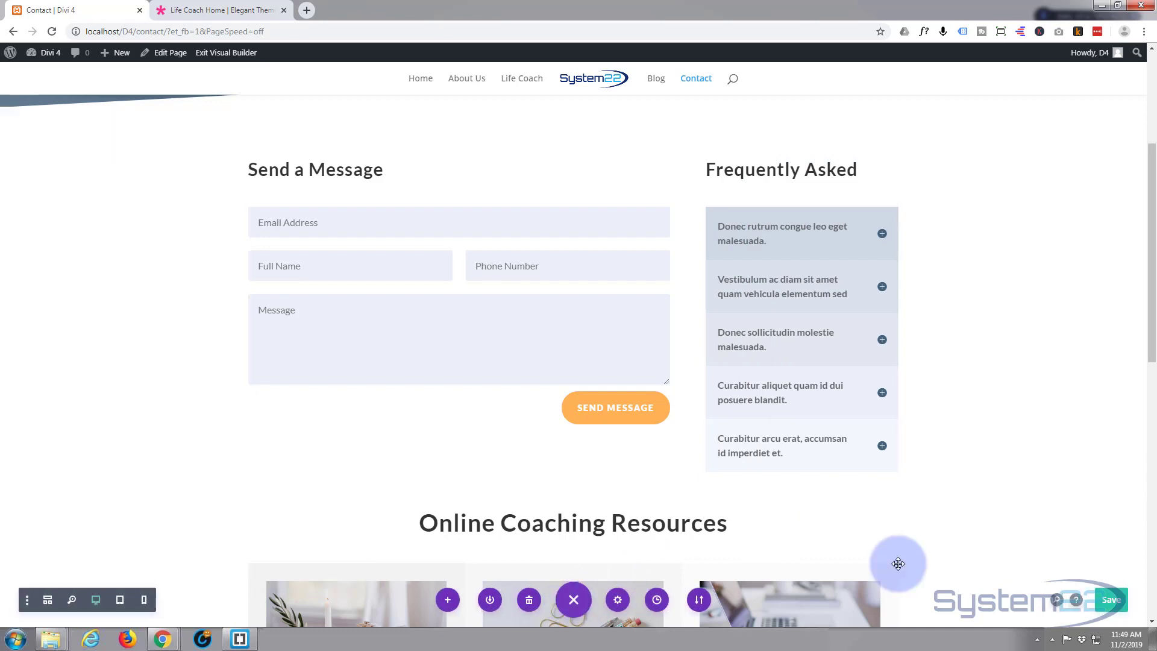
left_click(1102, 605)
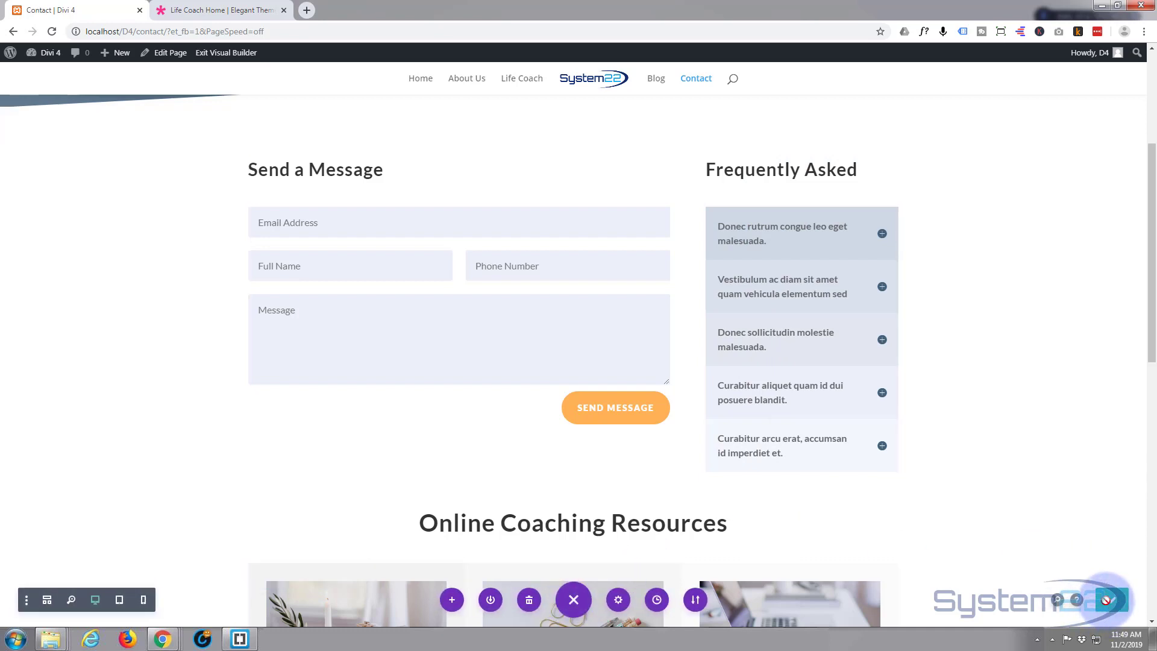
left_click(226, 55)
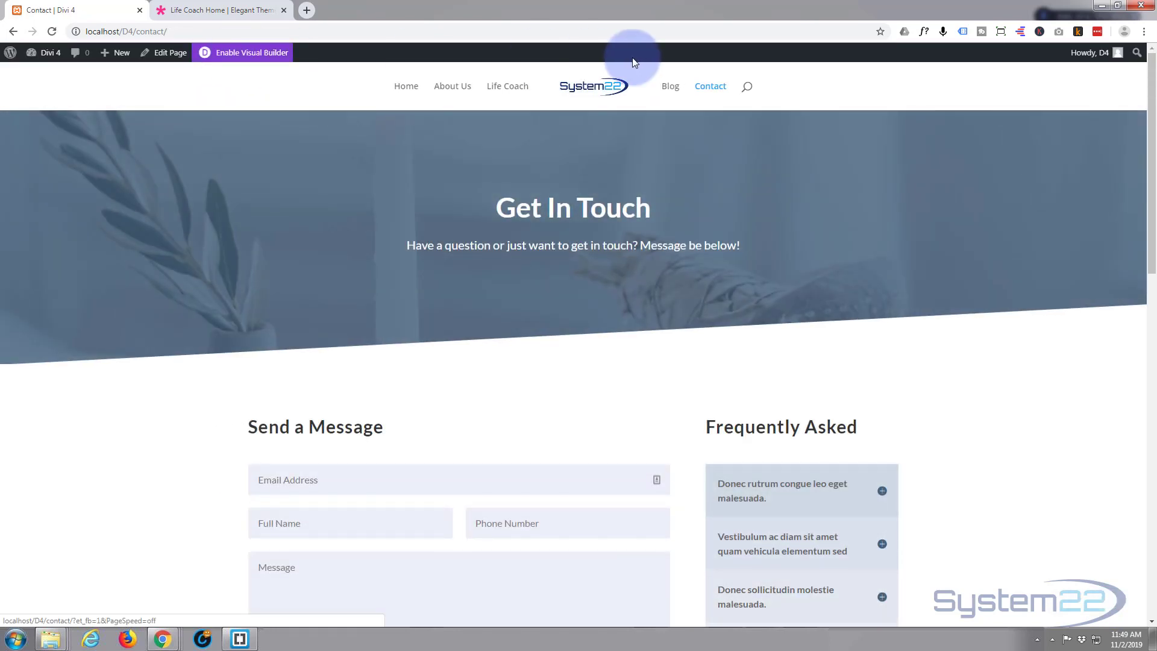
- Go to the home page and scroll down to the 'Don't Wait Any Longer' contact form
left_click(597, 88)
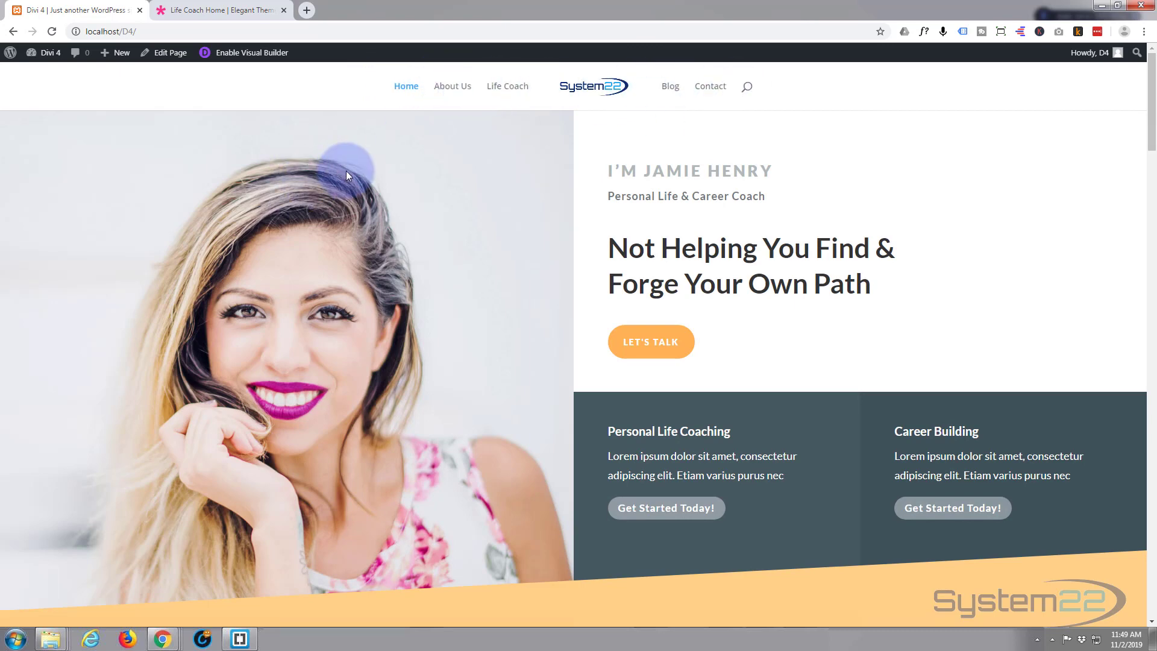
scroll(349, 169, "down", 8)
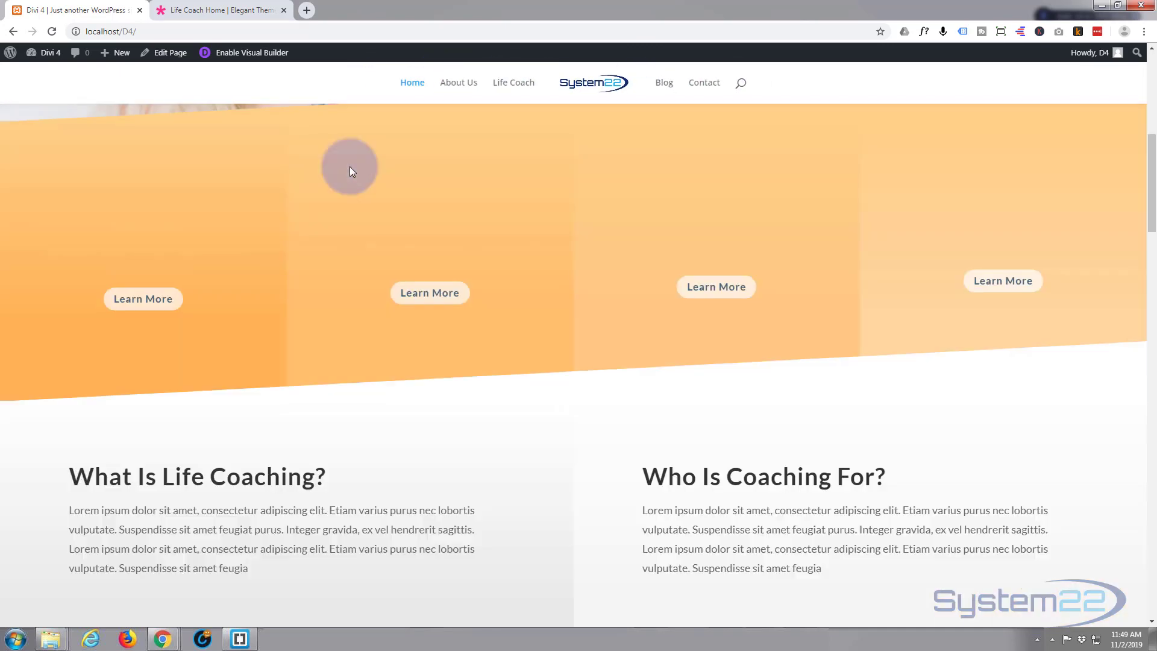
scroll(350, 172, "down", 18)
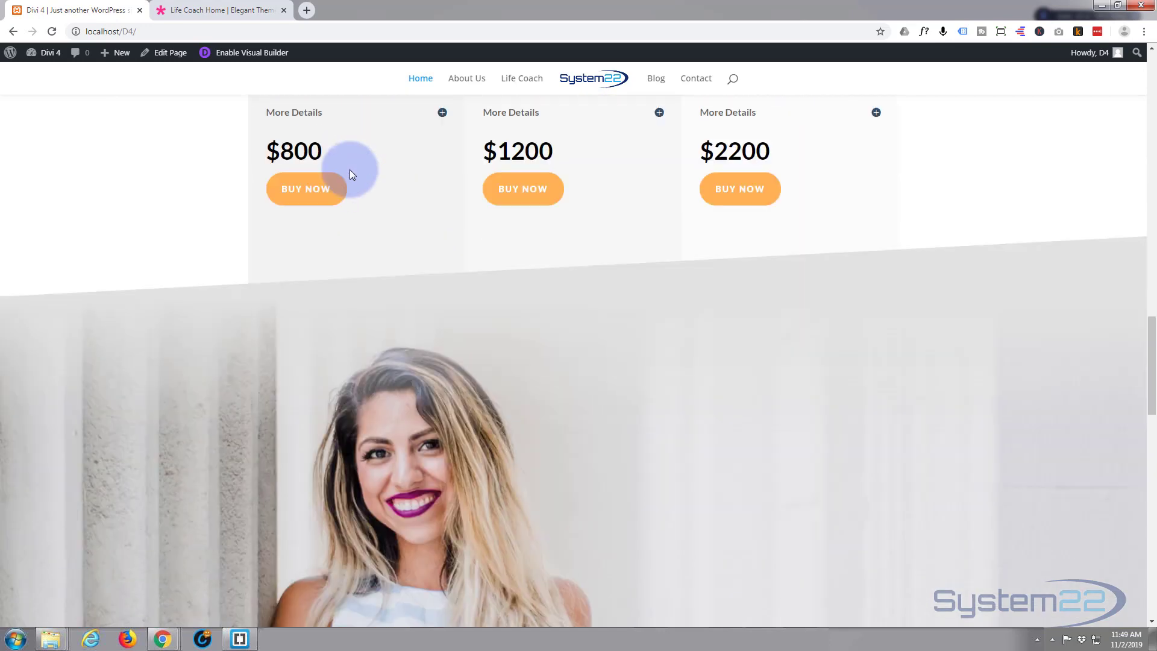
scroll(349, 174, "down", 15)
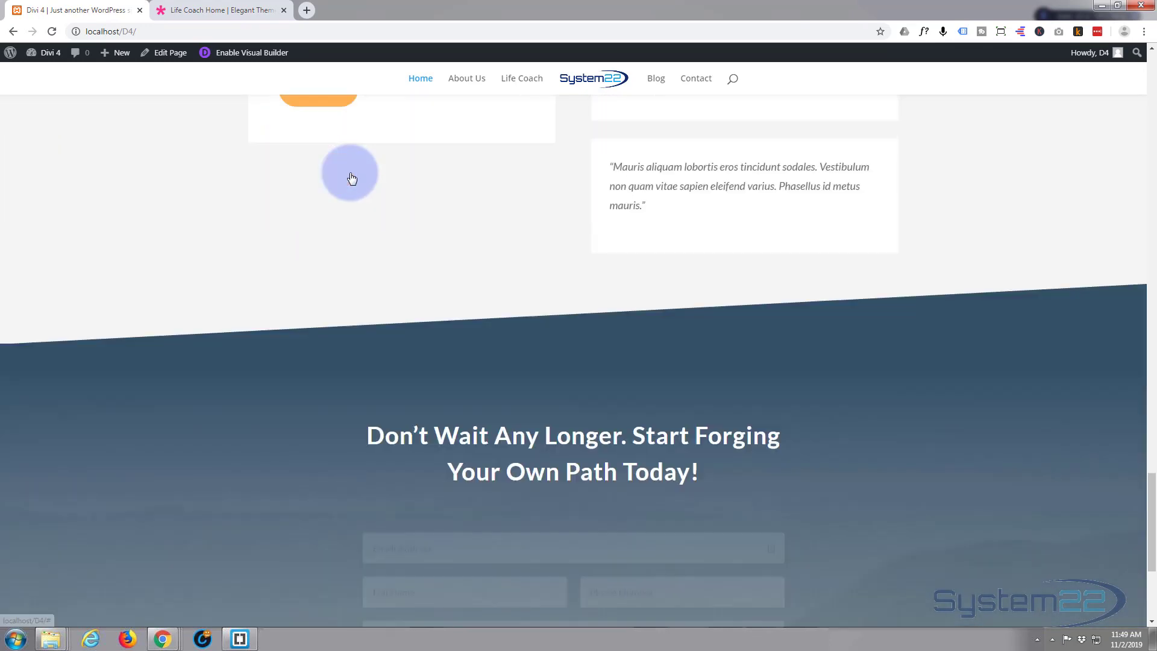
scroll(350, 175, "down", 5)
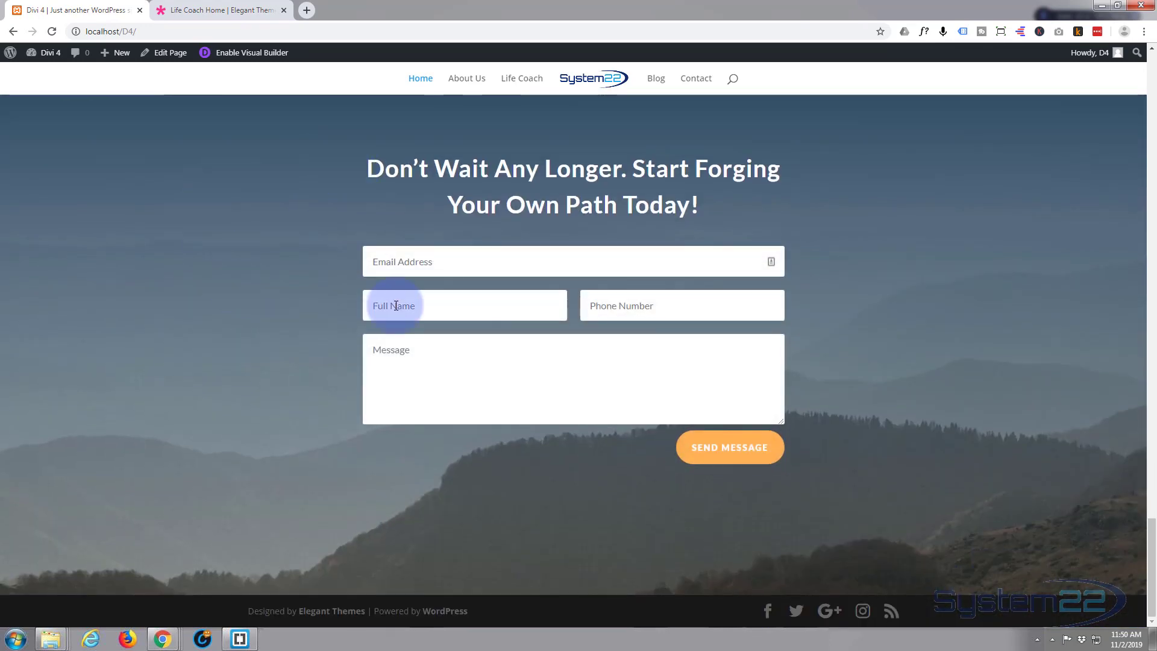